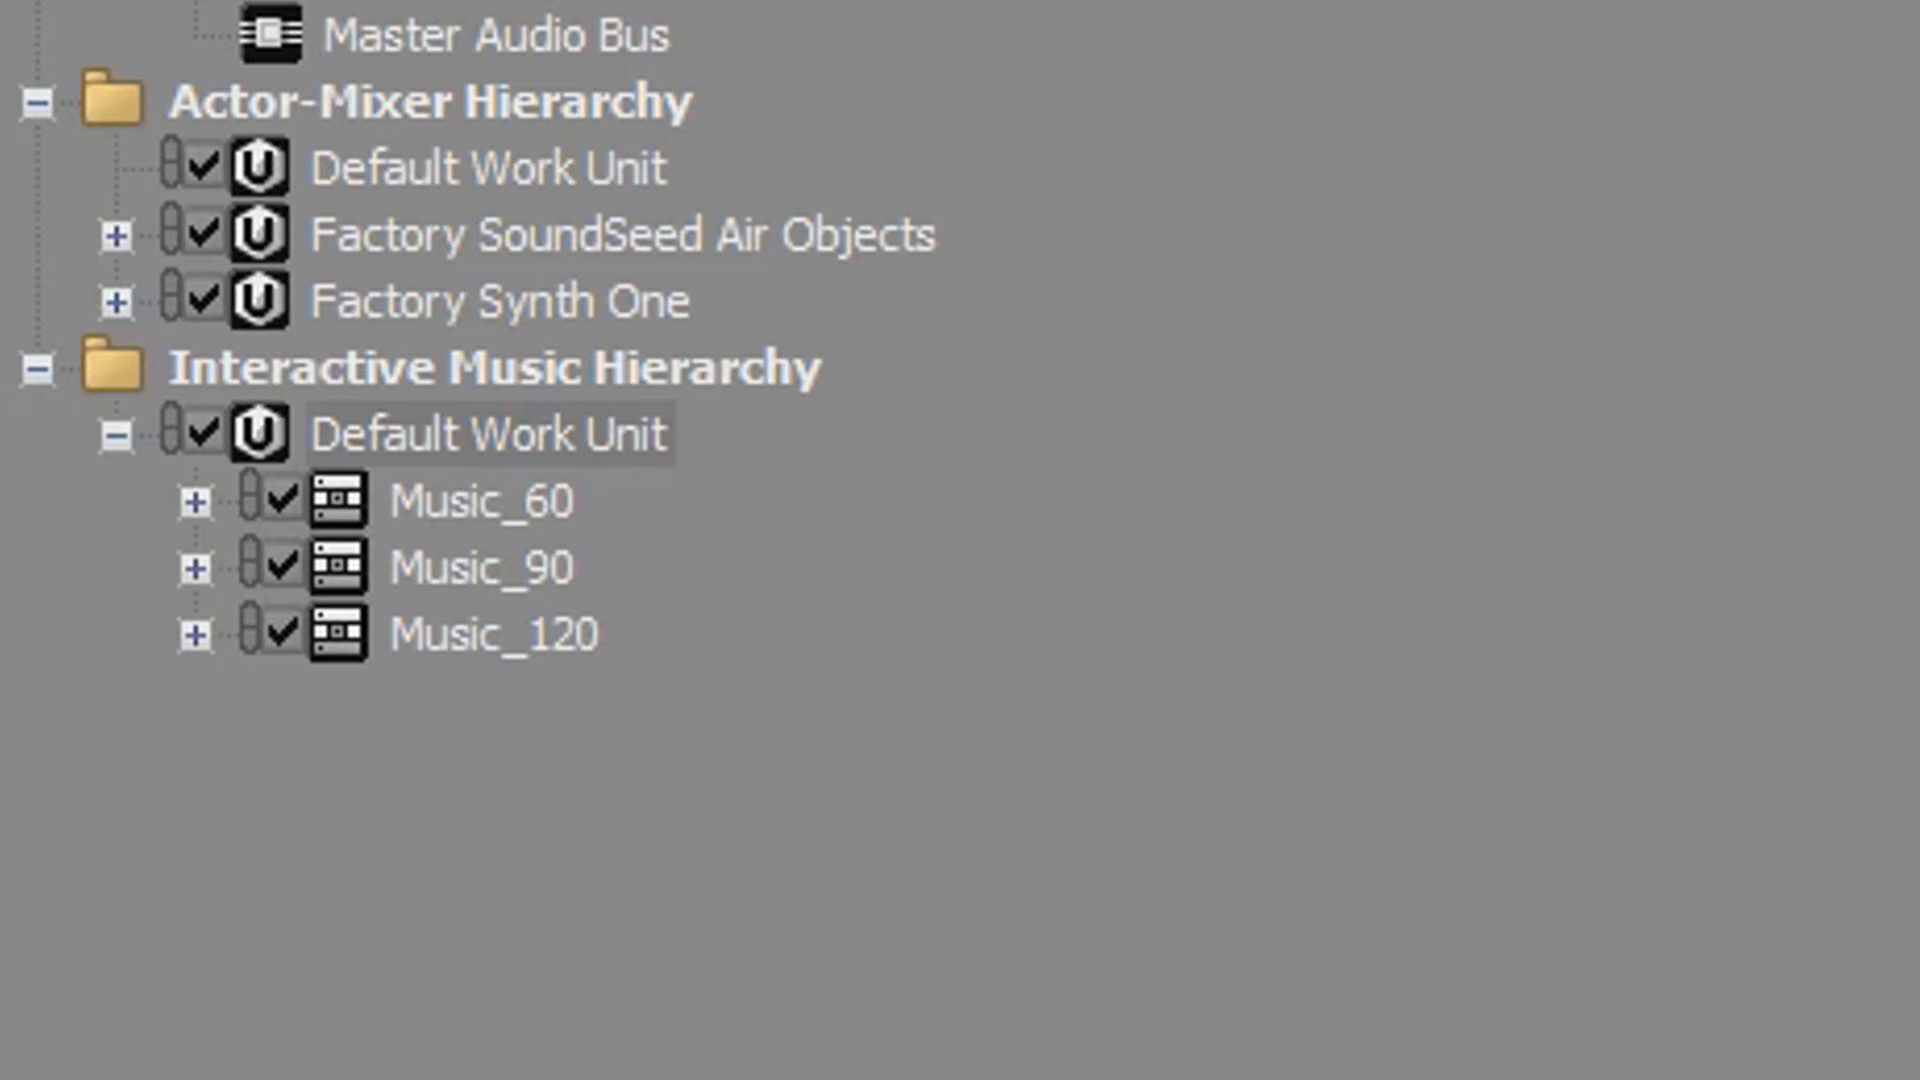
# Expand the Music_120 playlist container and examine the general settings of its music segment and music track.
pyautogui.click(195, 502)
pyautogui.click(195, 502)
pyautogui.click(195, 635)
pyautogui.click(76, 292)
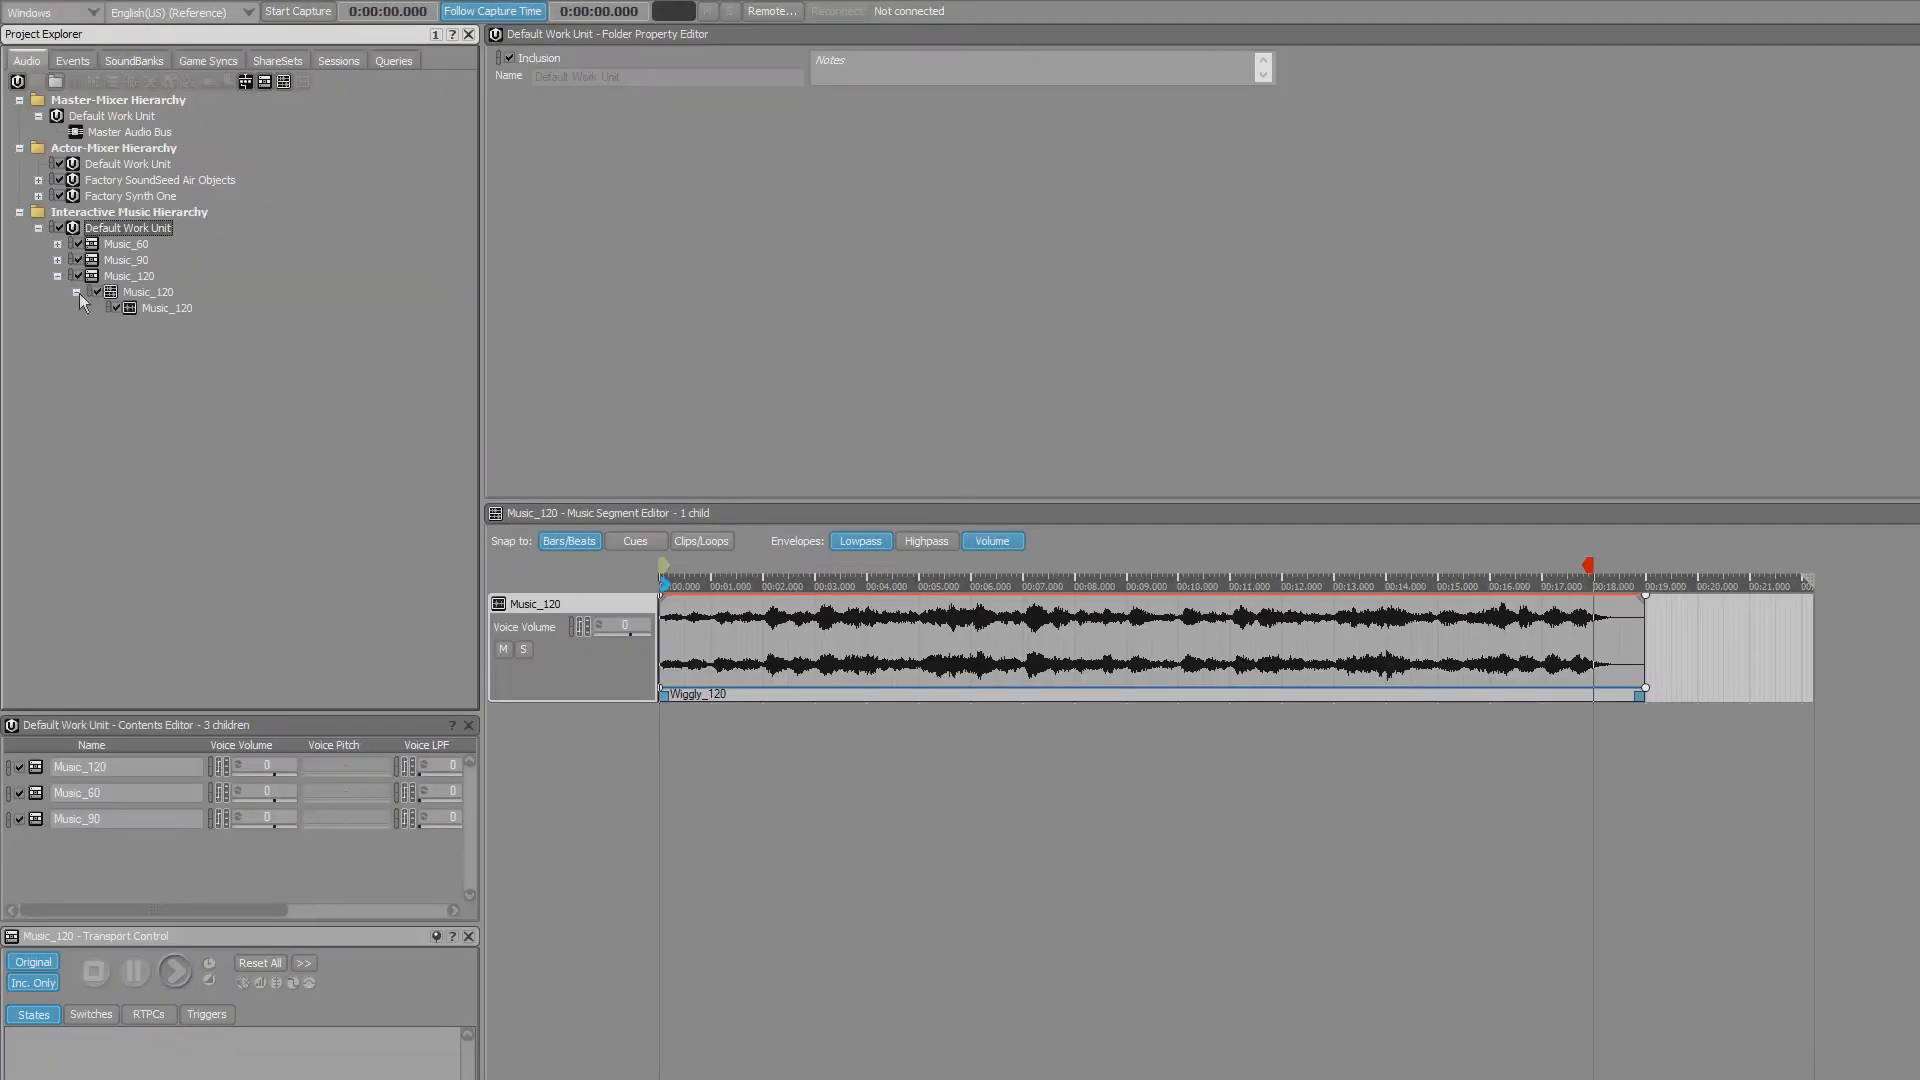
pyautogui.click(155, 306)
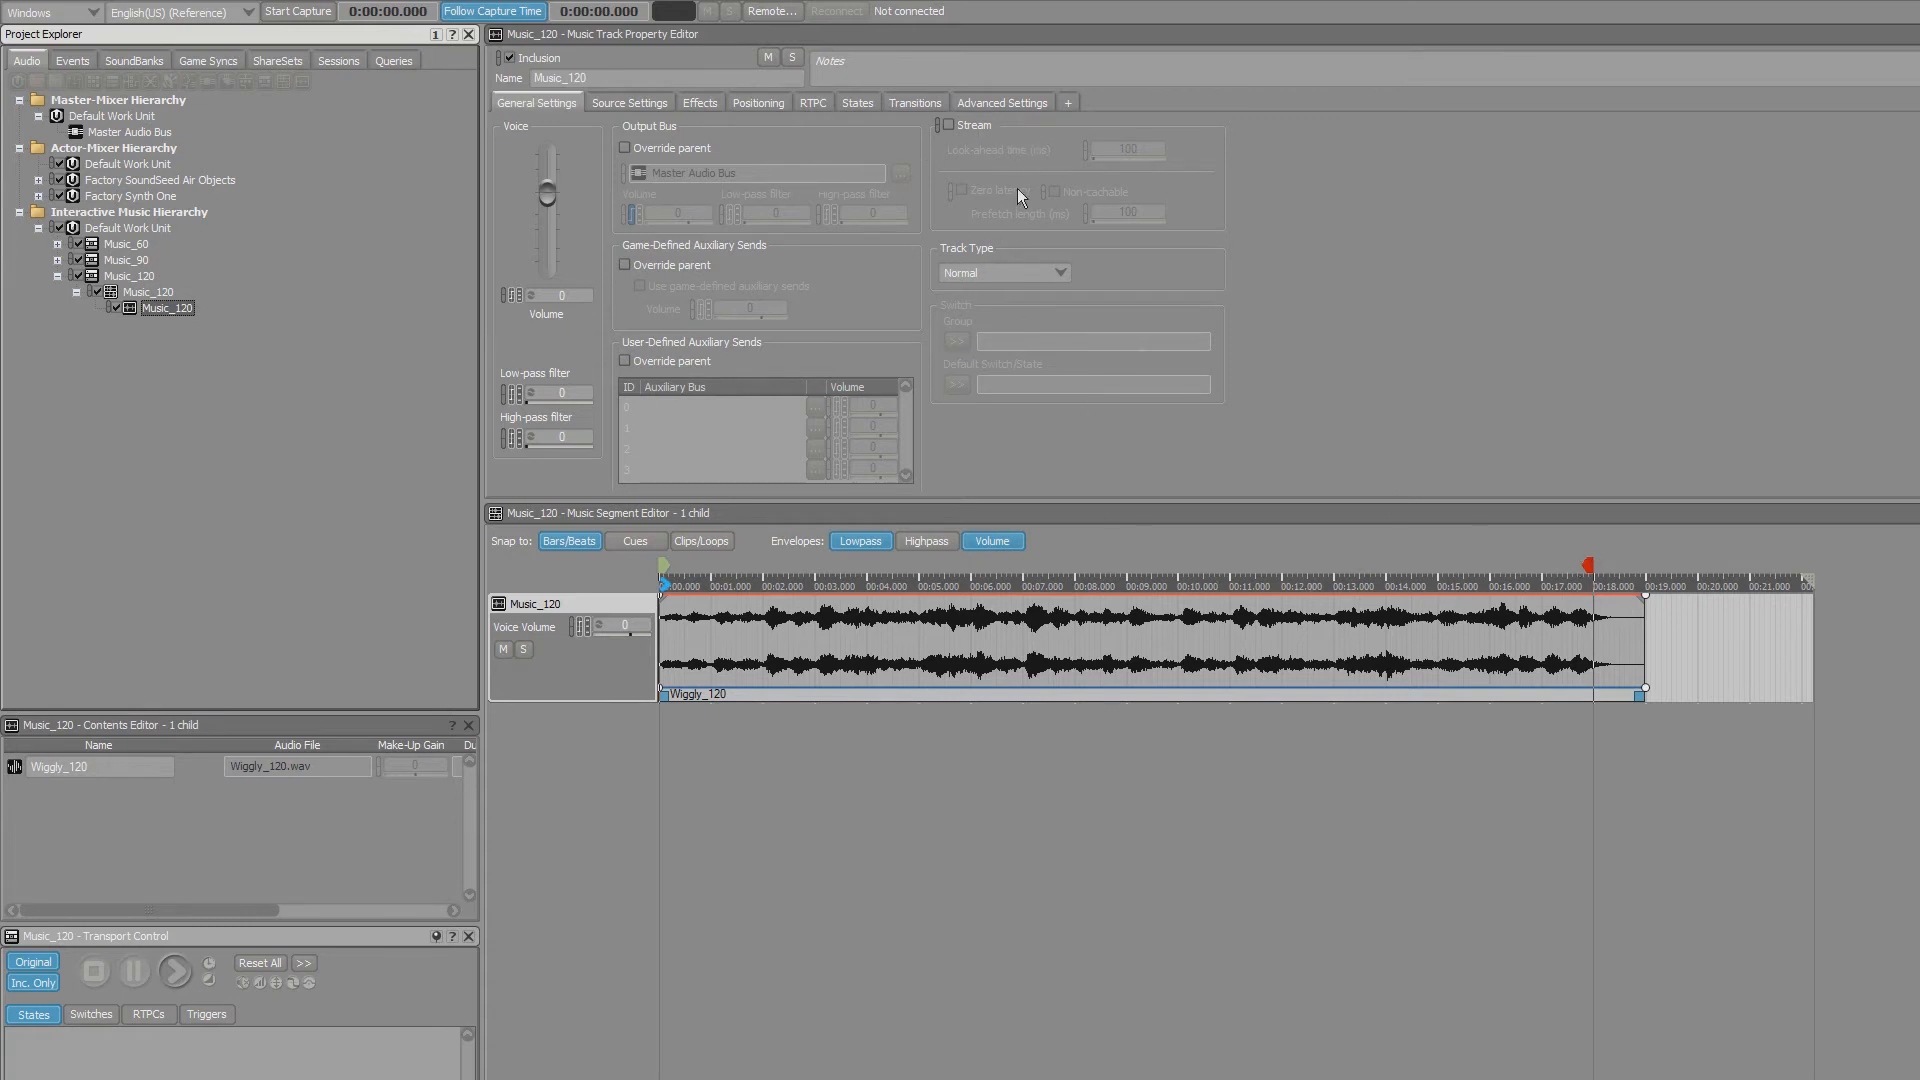
pyautogui.click(150, 292)
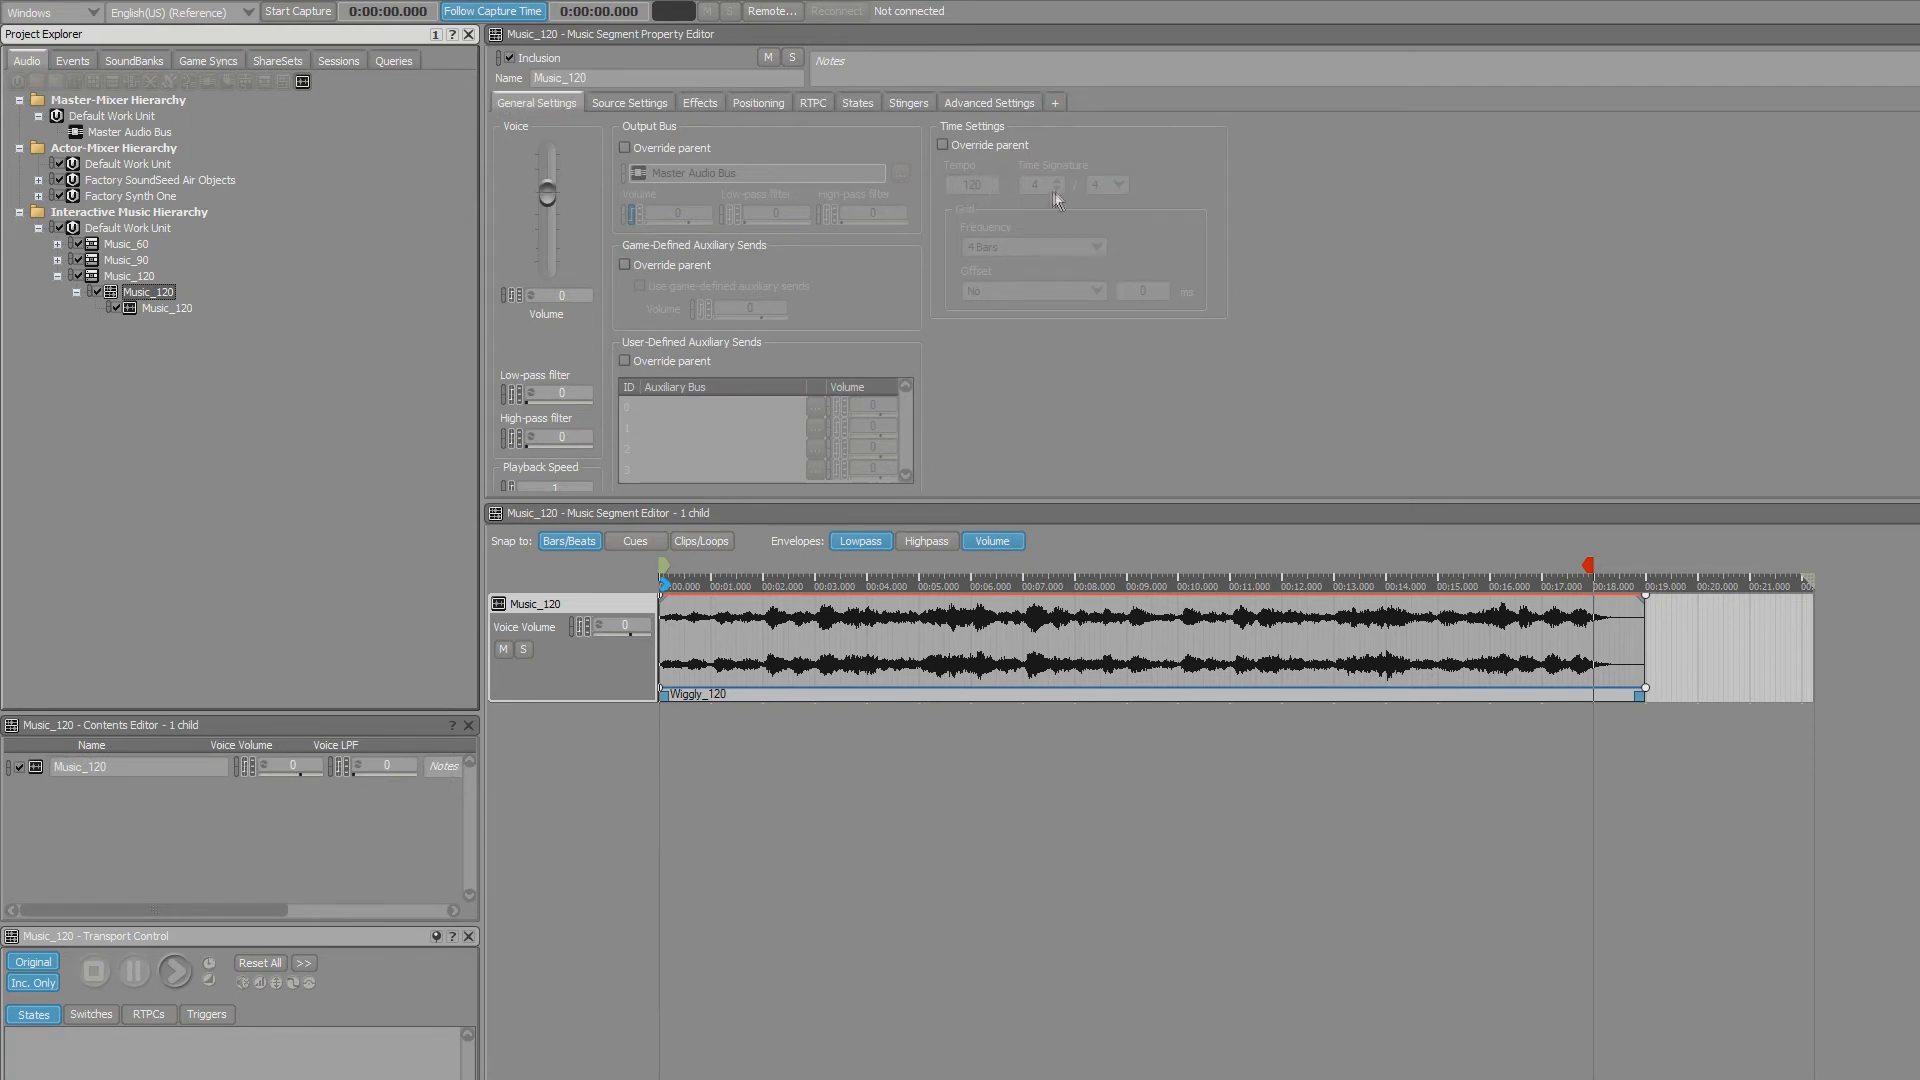
pyautogui.click(158, 309)
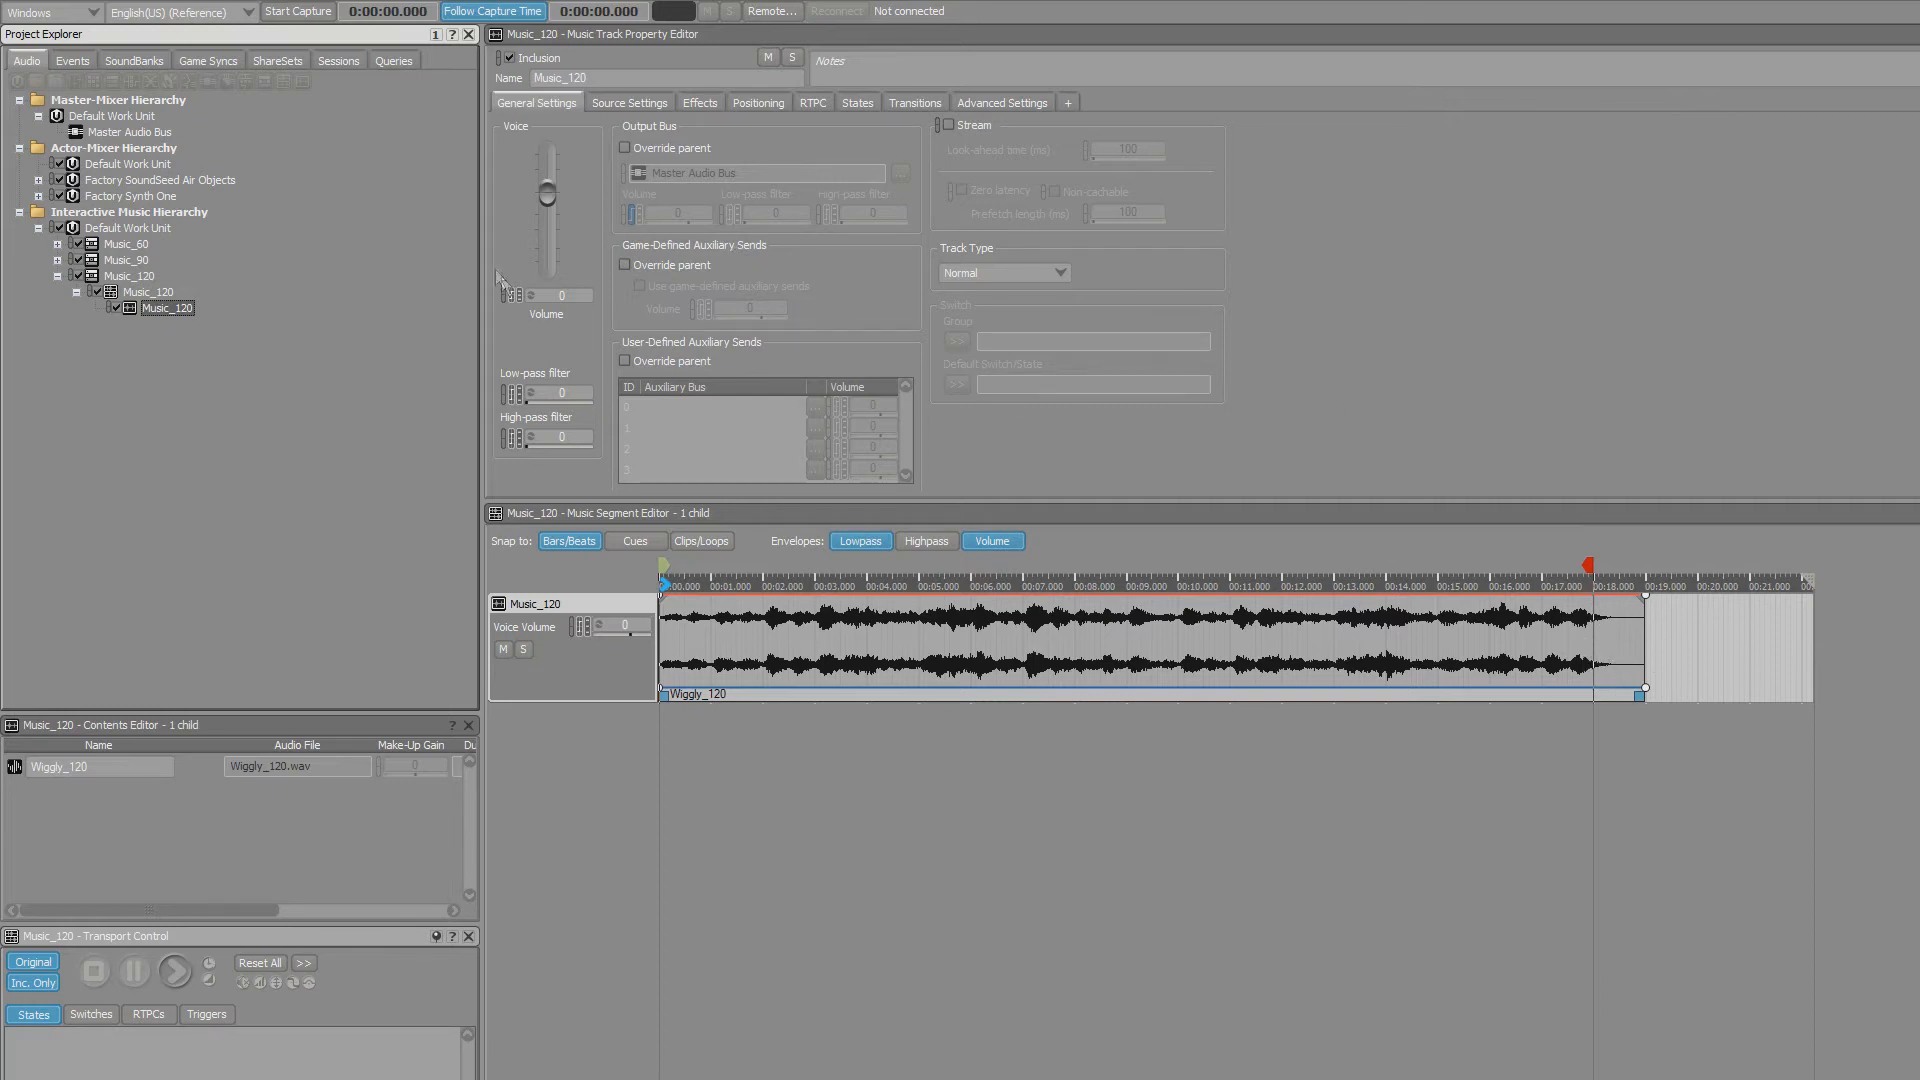
pyautogui.click(128, 276)
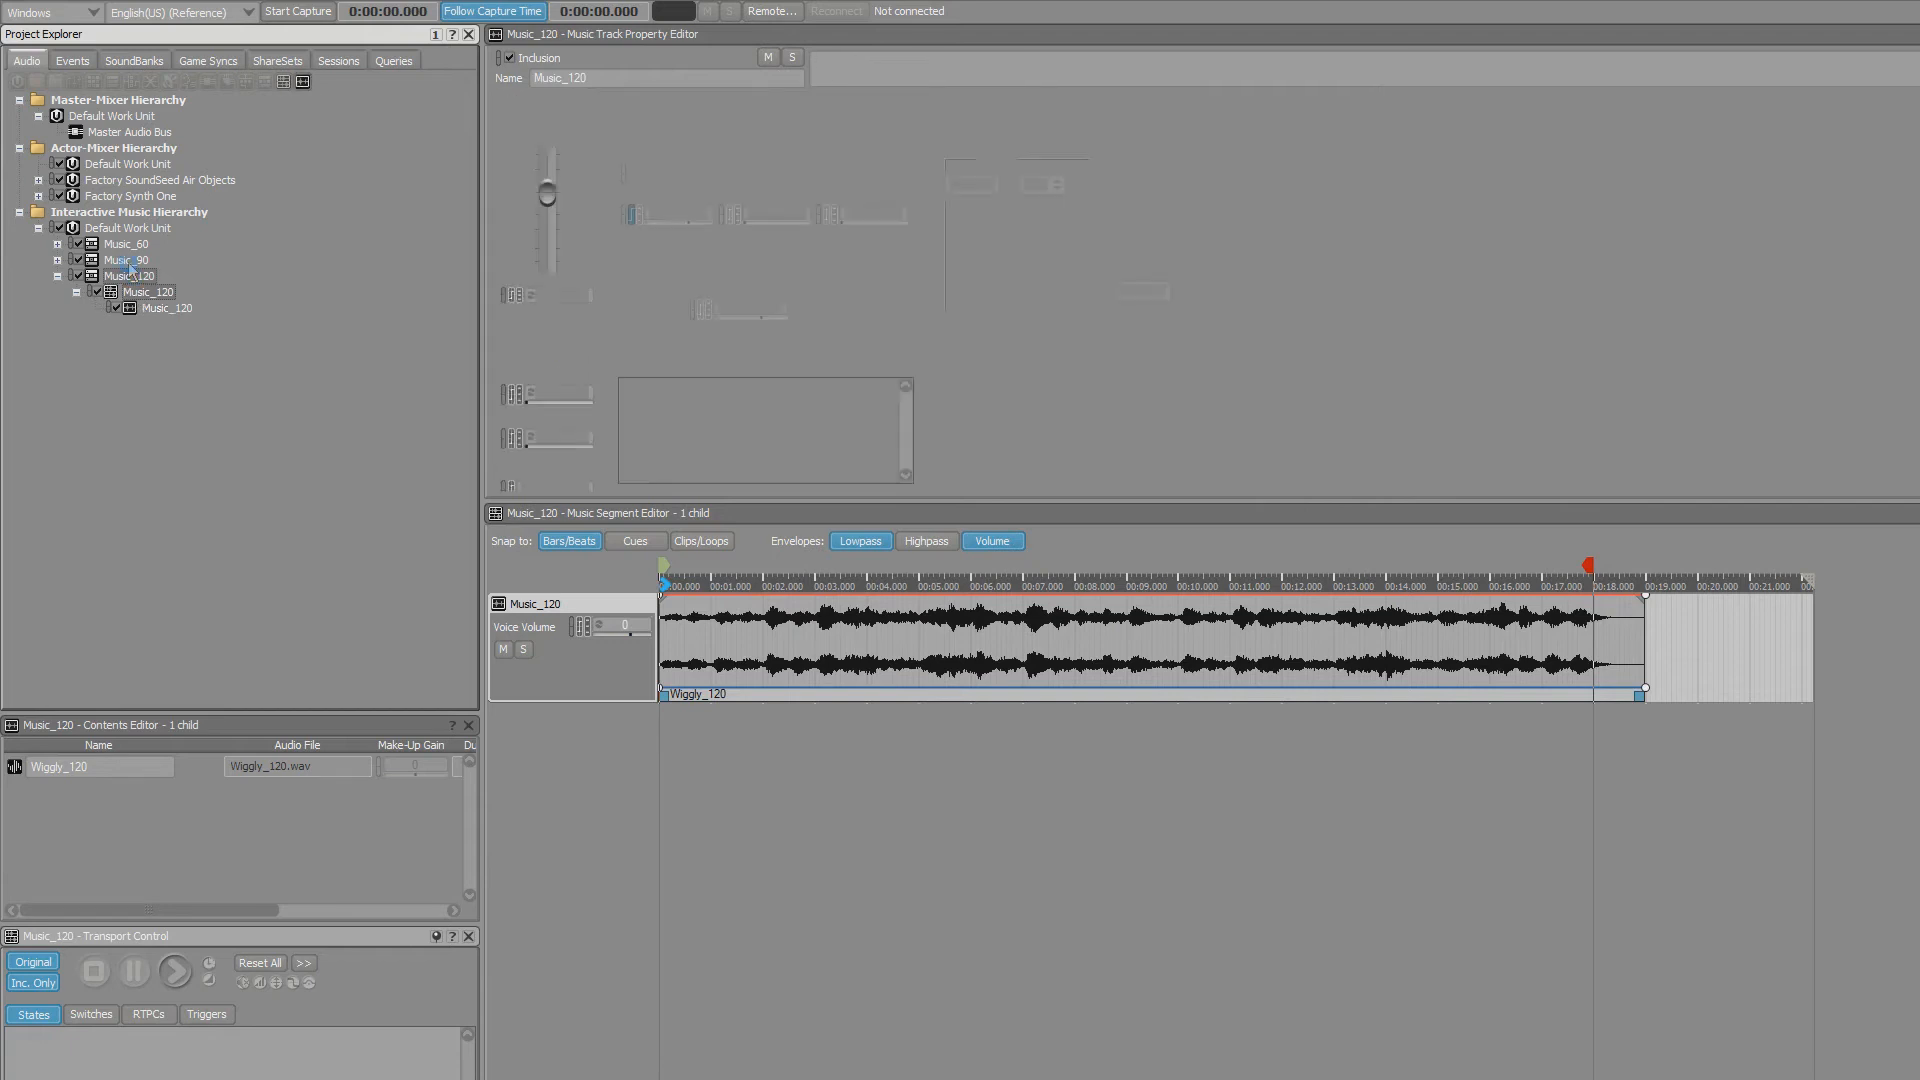
# Expand the Music_90 and Music_60 containers and examine the playlist settings of Music_90 and Music_120.
pyautogui.click(127, 261)
pyautogui.click(57, 260)
pyautogui.click(132, 278)
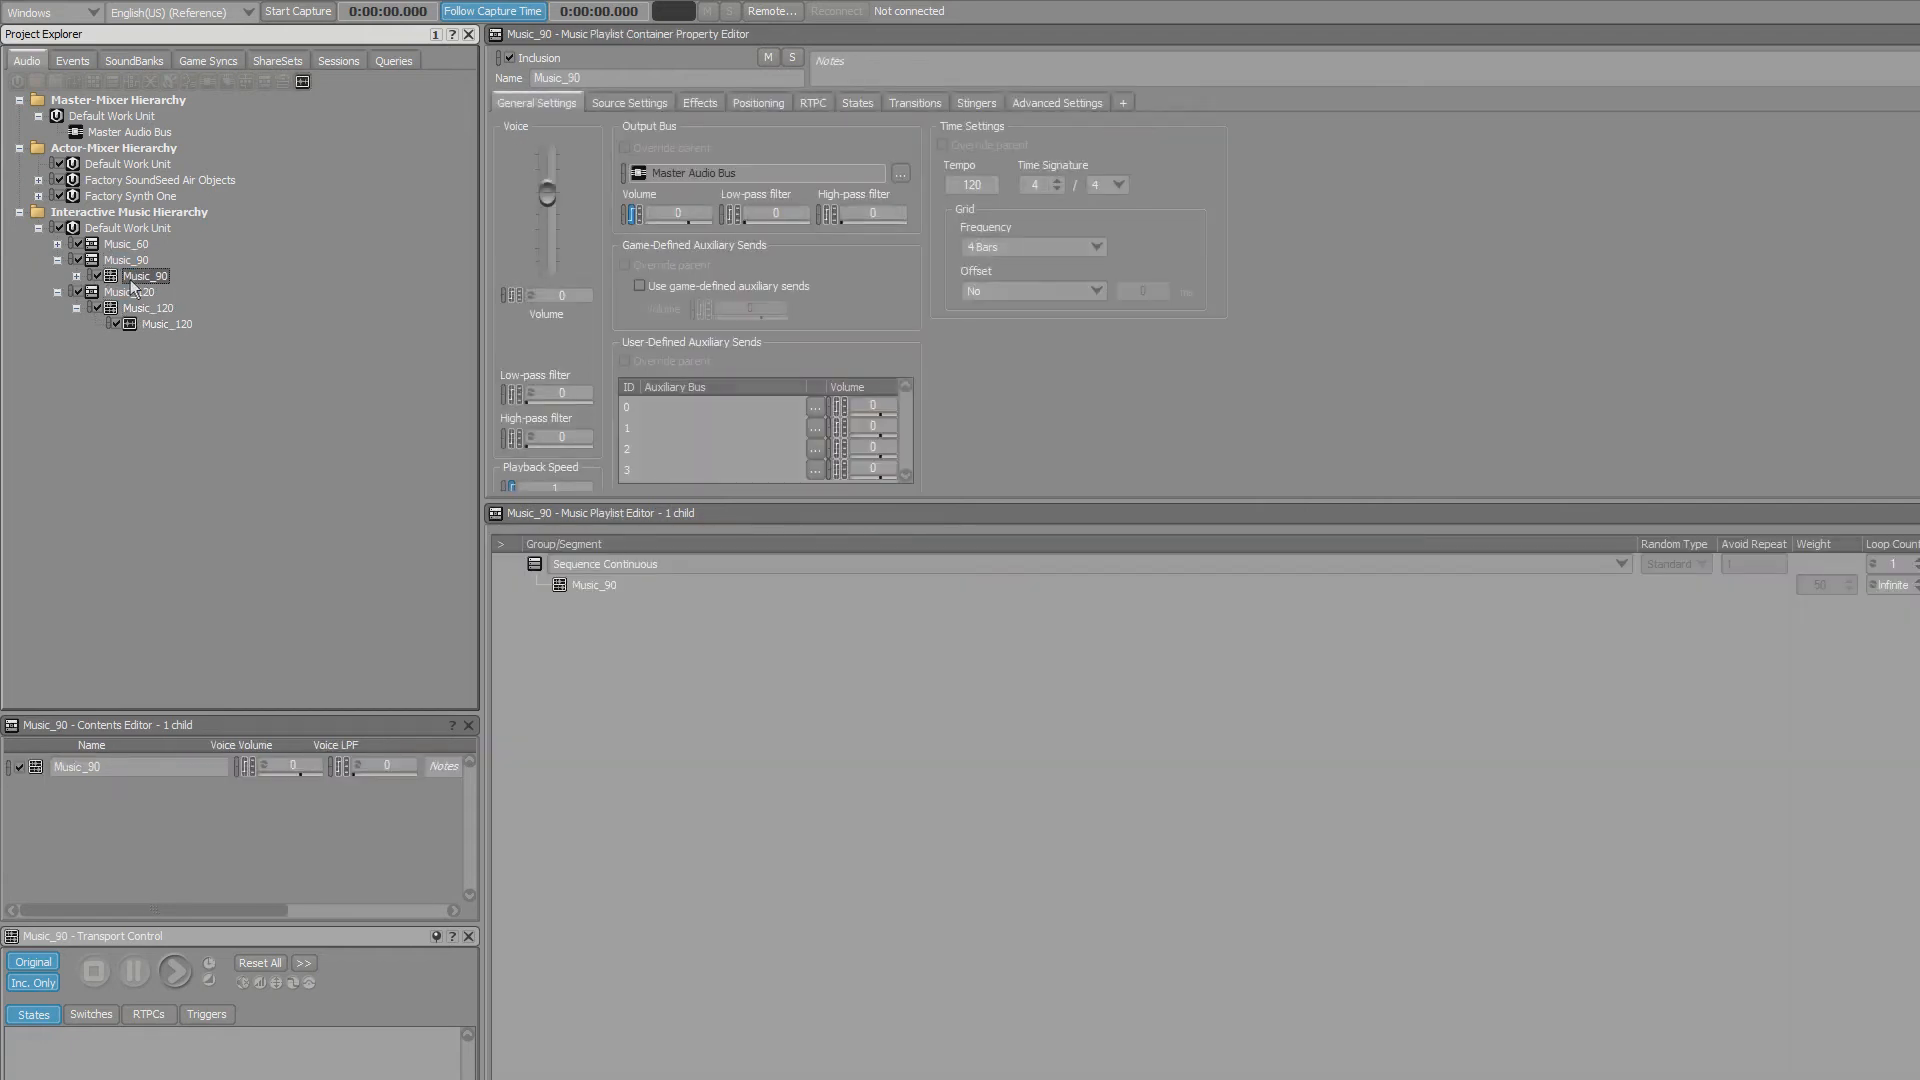
pyautogui.click(76, 277)
pyautogui.click(130, 309)
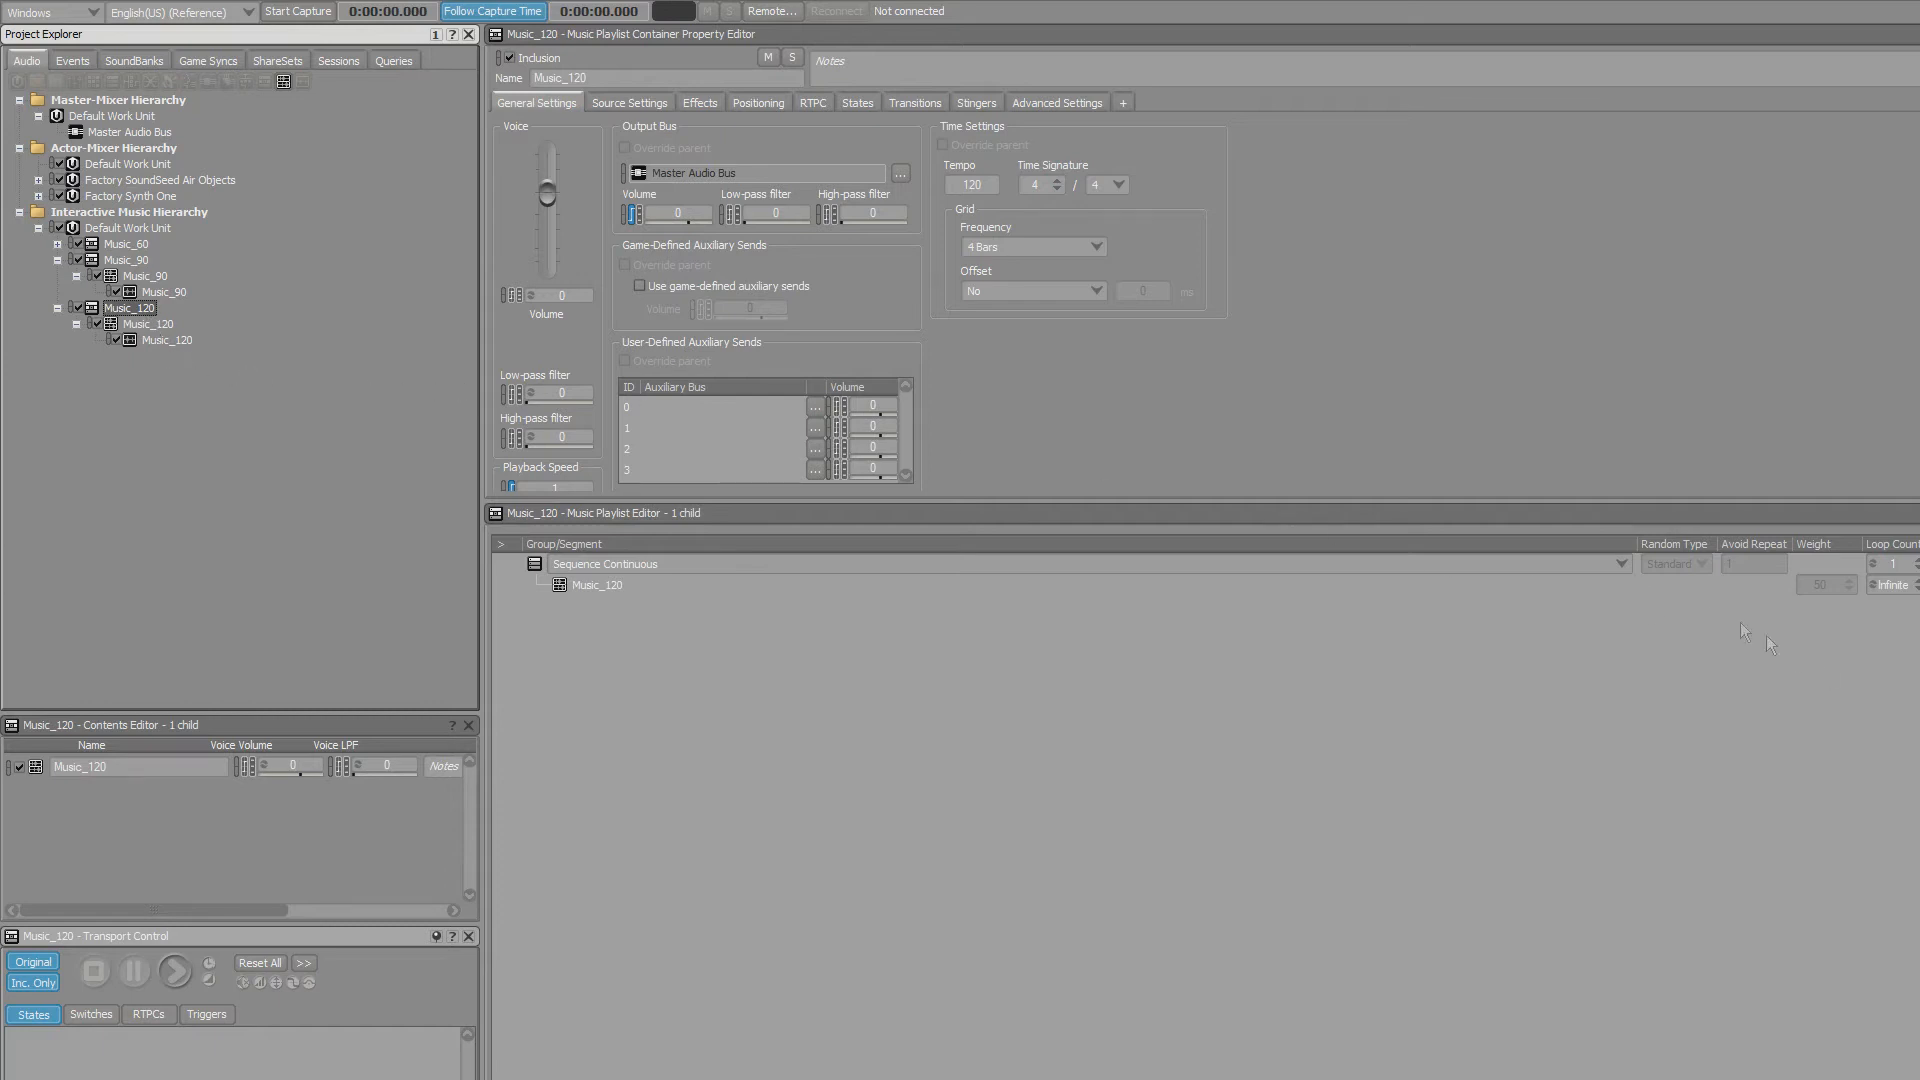
pyautogui.click(57, 244)
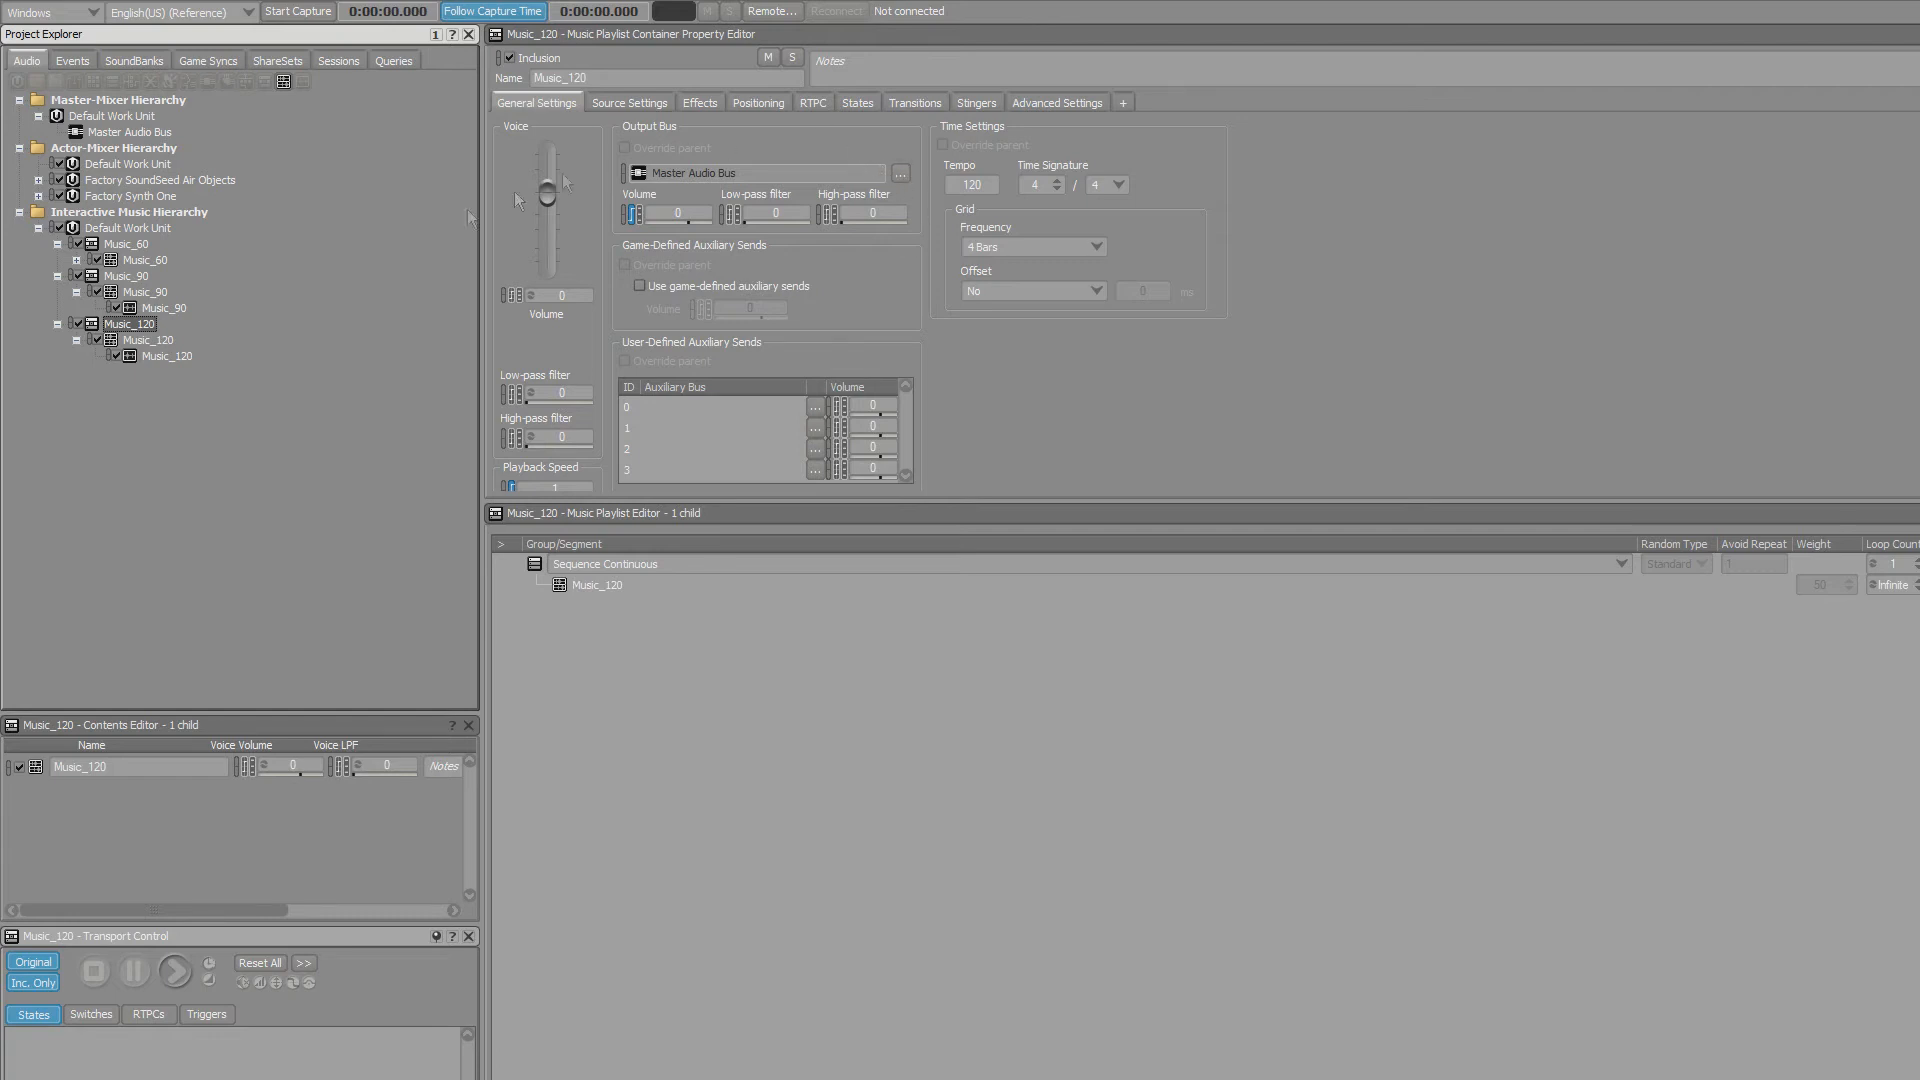
# Review the Output Bus Volume and Playback Speed RTPC curves of the Music_120 container and audition its music.
pyautogui.click(813, 104)
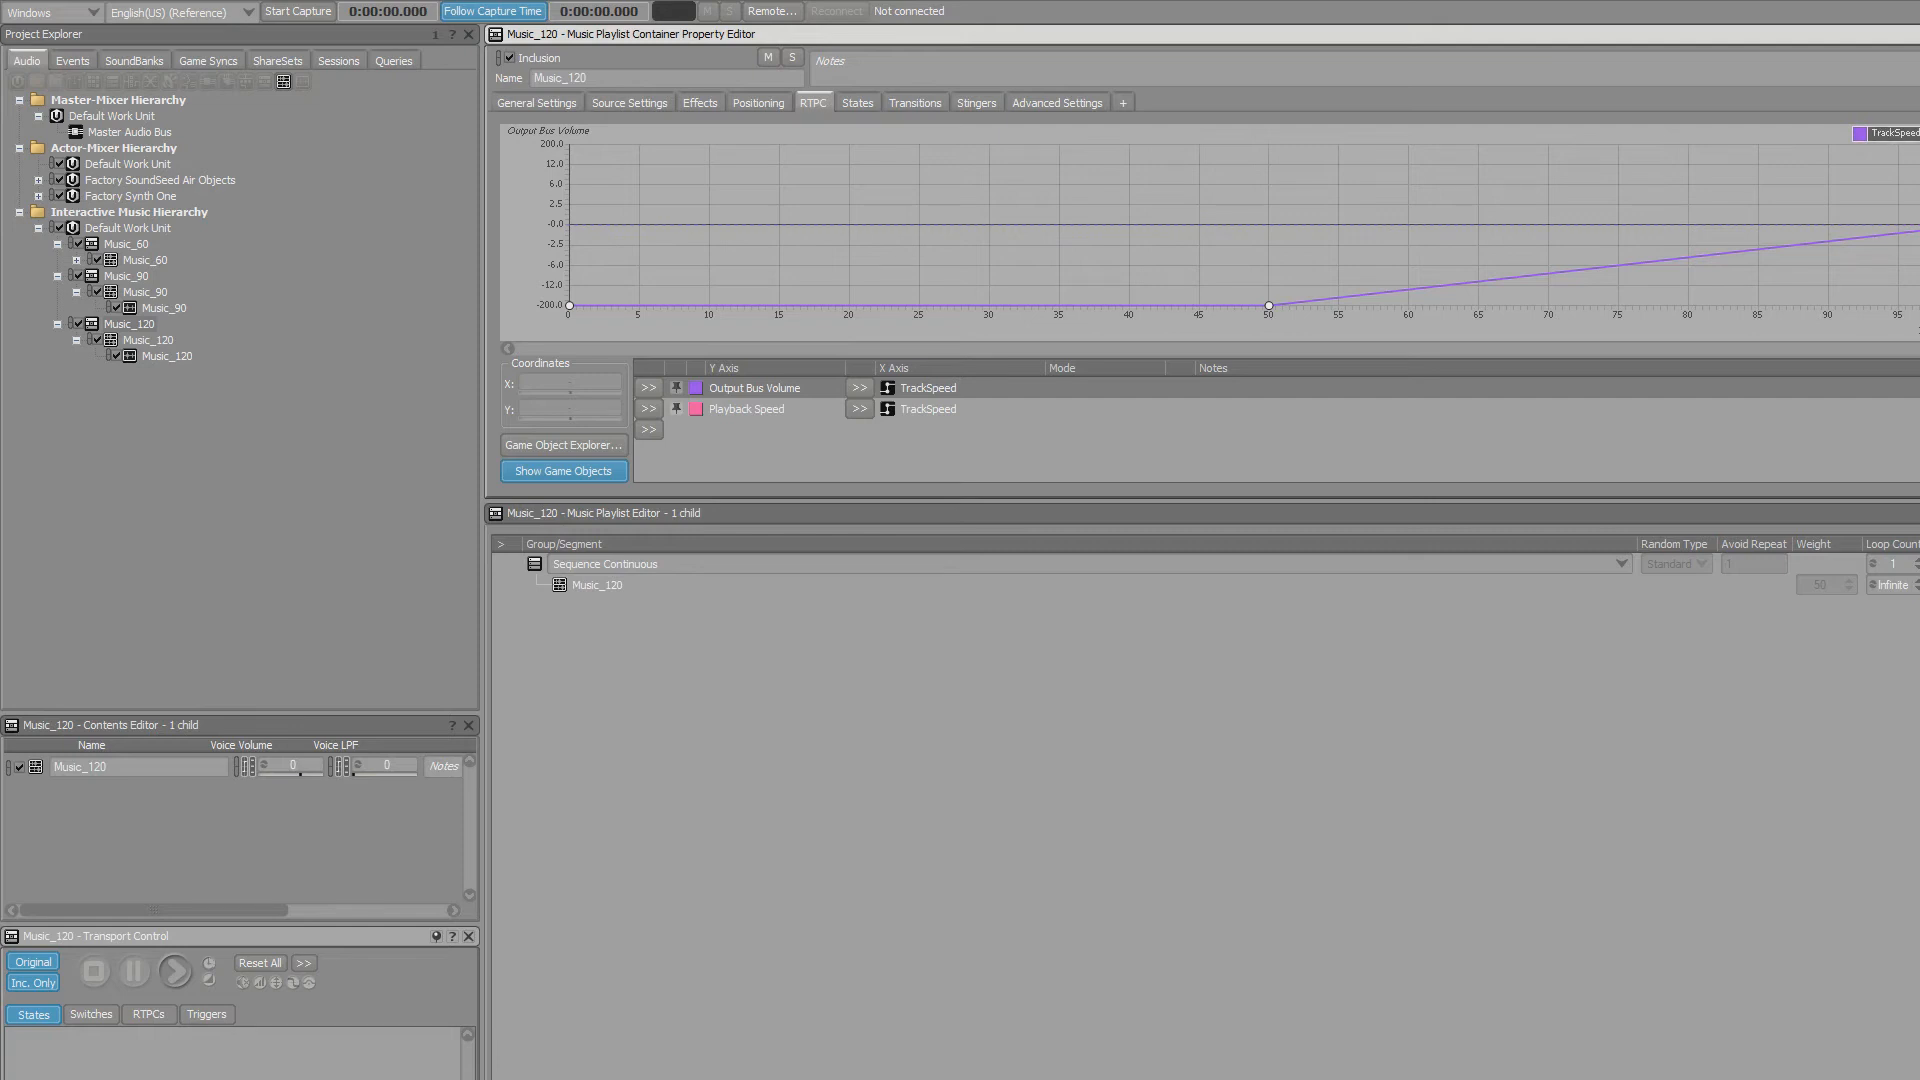
pyautogui.click(755, 414)
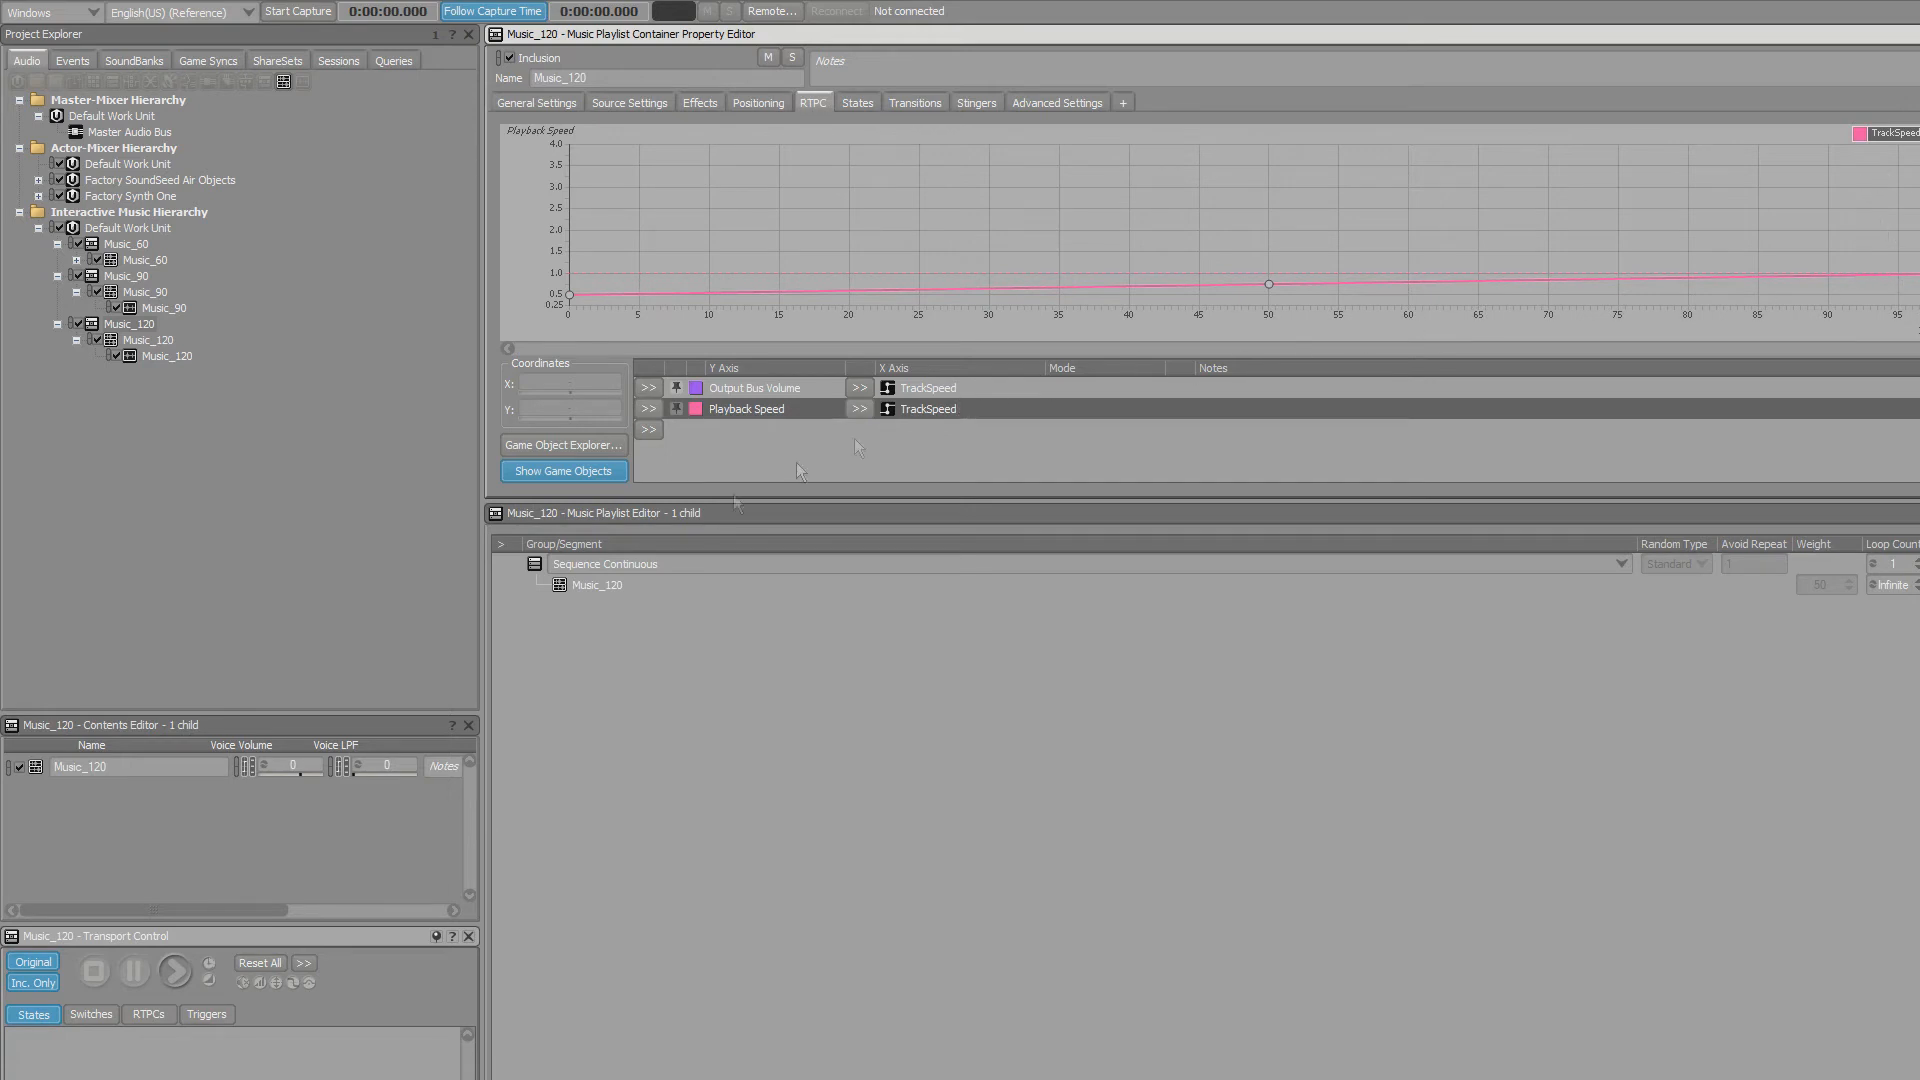
pyautogui.press('space')
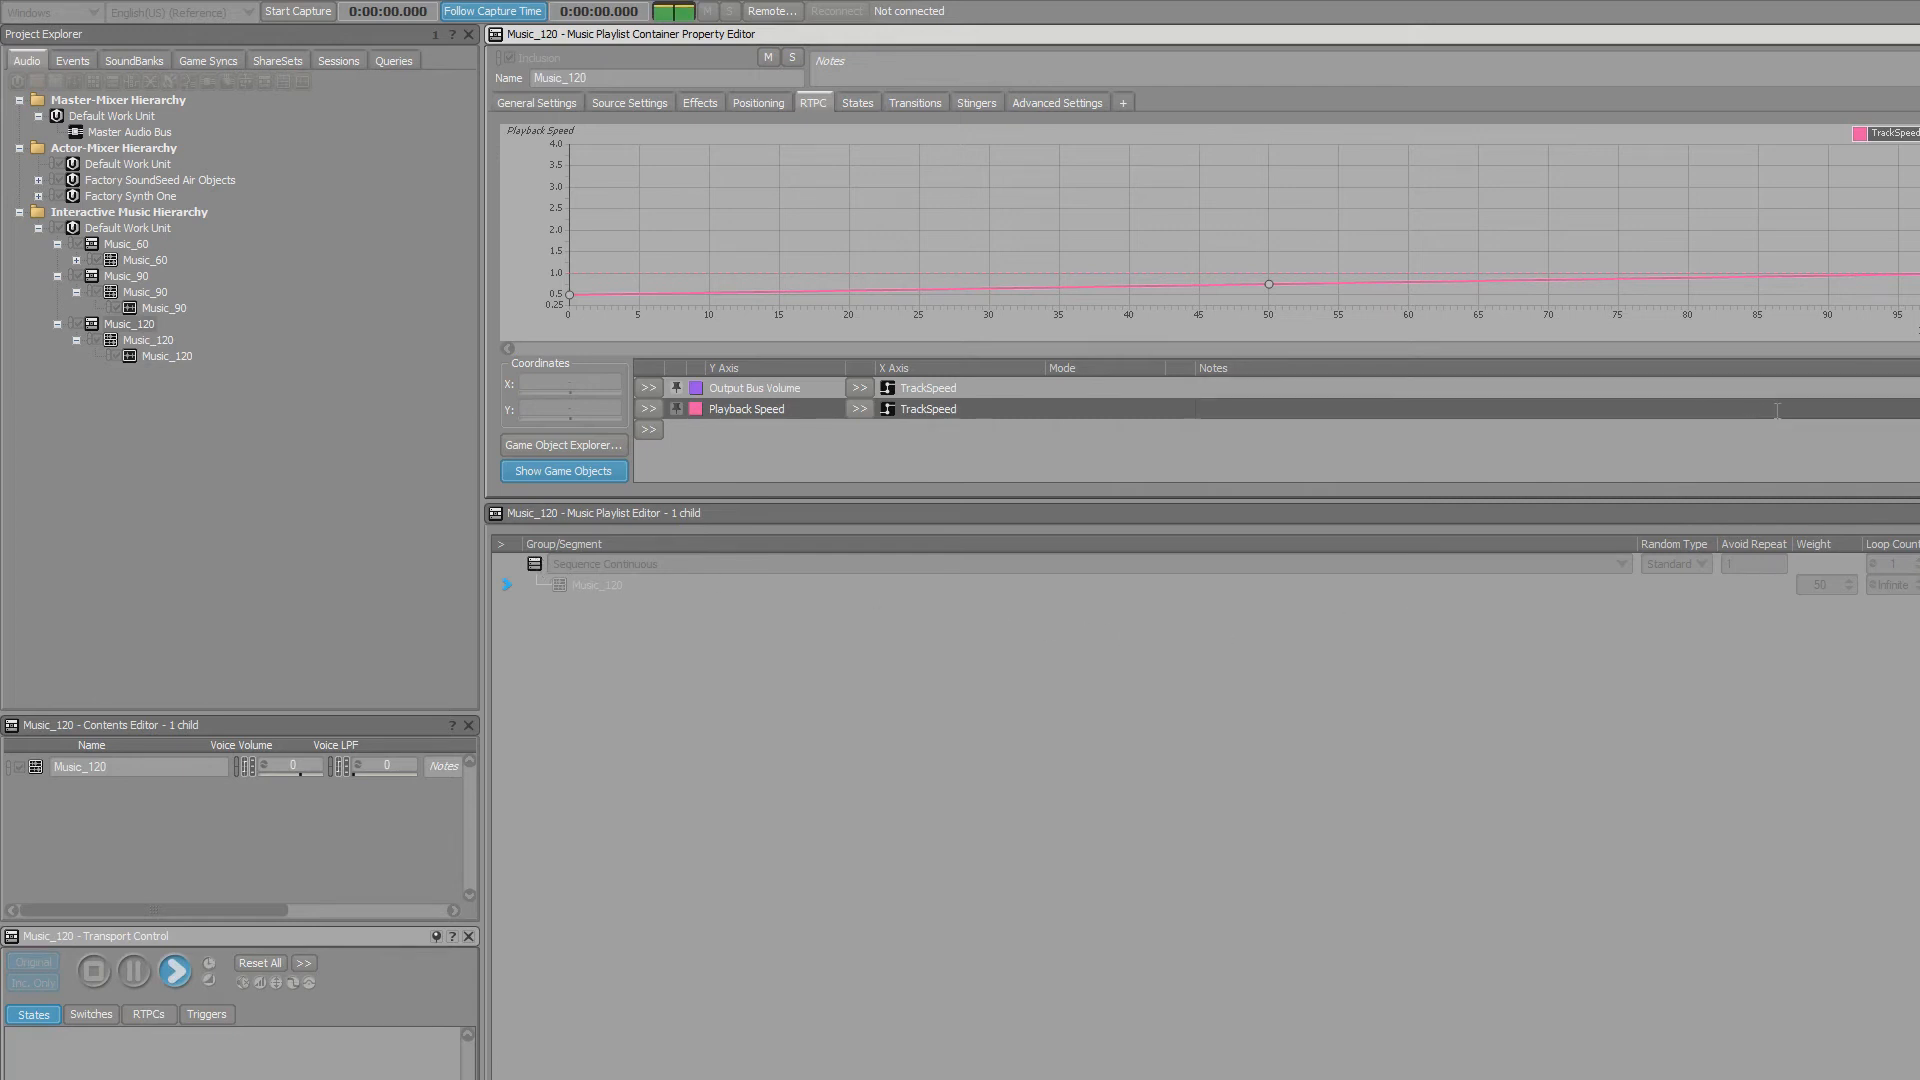
pyautogui.press('space')
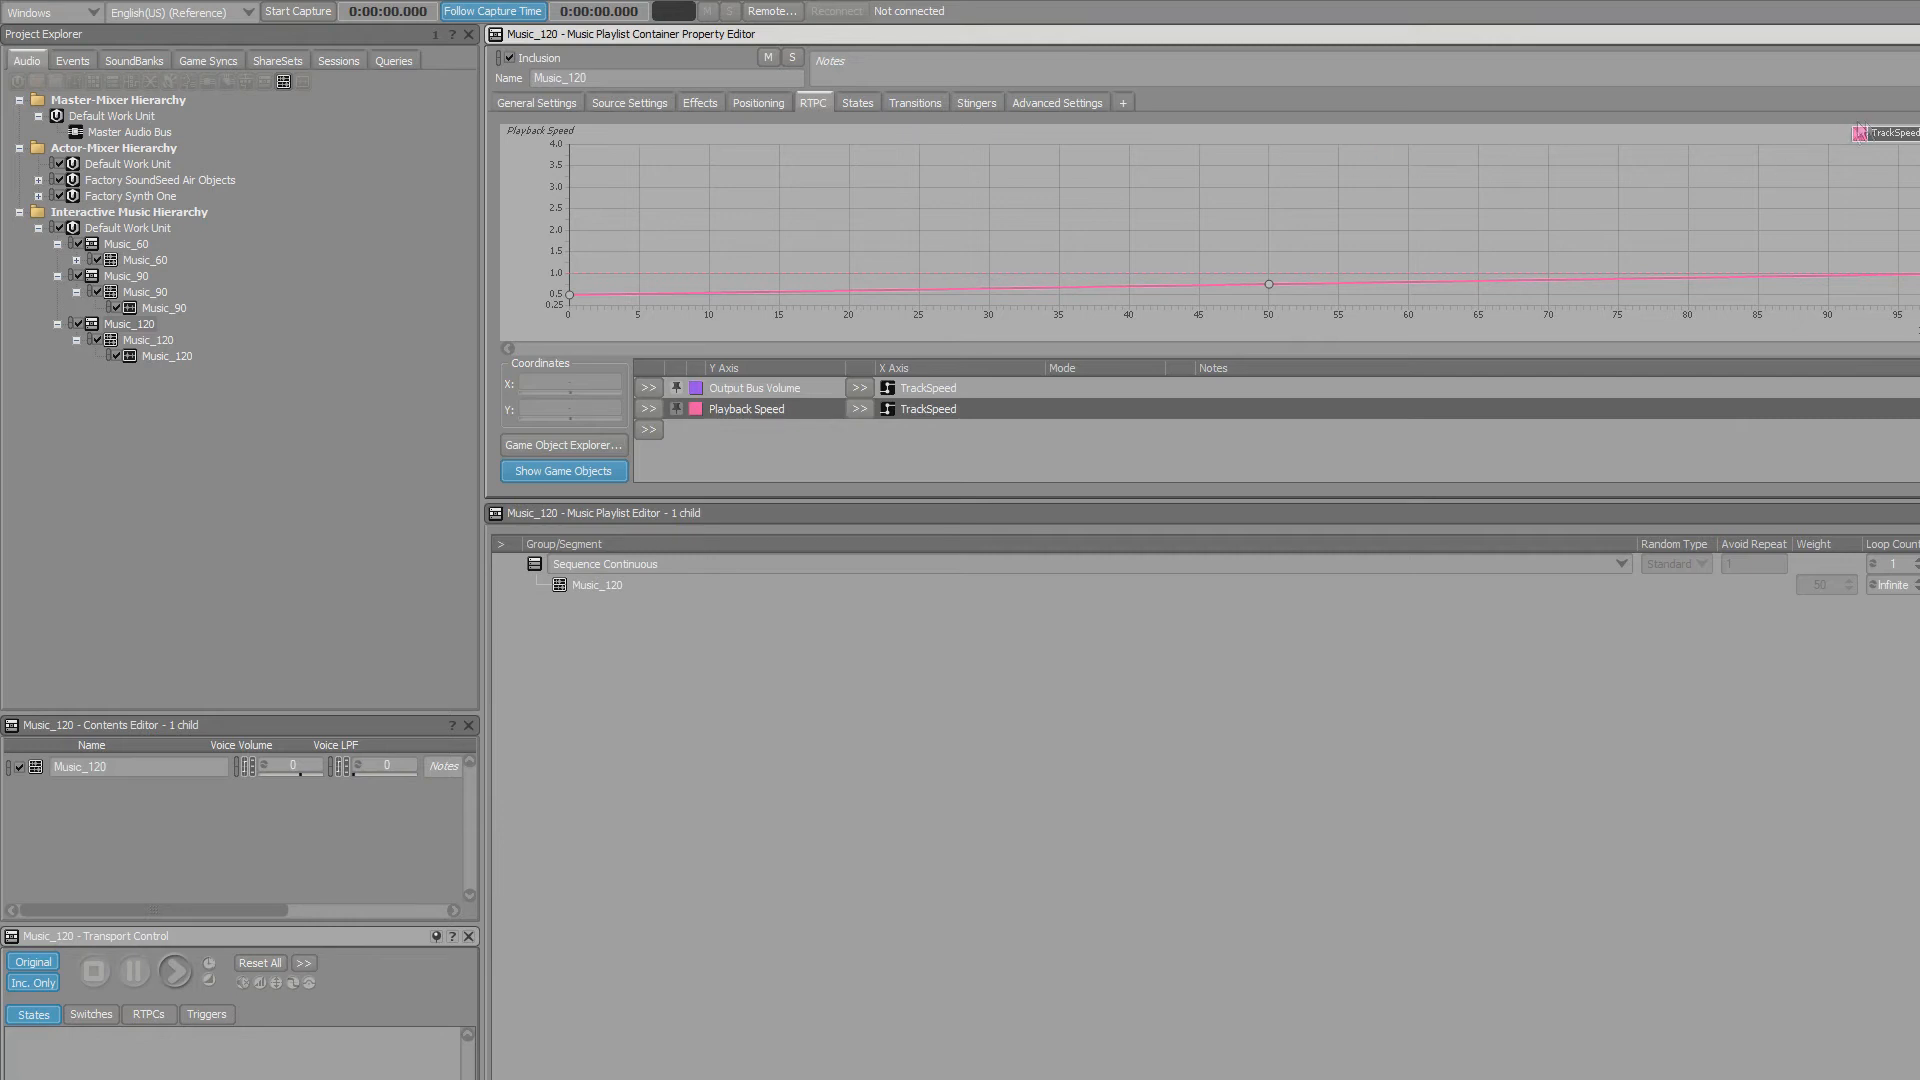
# Set TrackSpeed to about 50, inspect the Playback Speed and Output Bus Volume curves of Music_120, and audition it.
pyautogui.moveTo(1908, 131); pyautogui.dragTo(1221, 145)
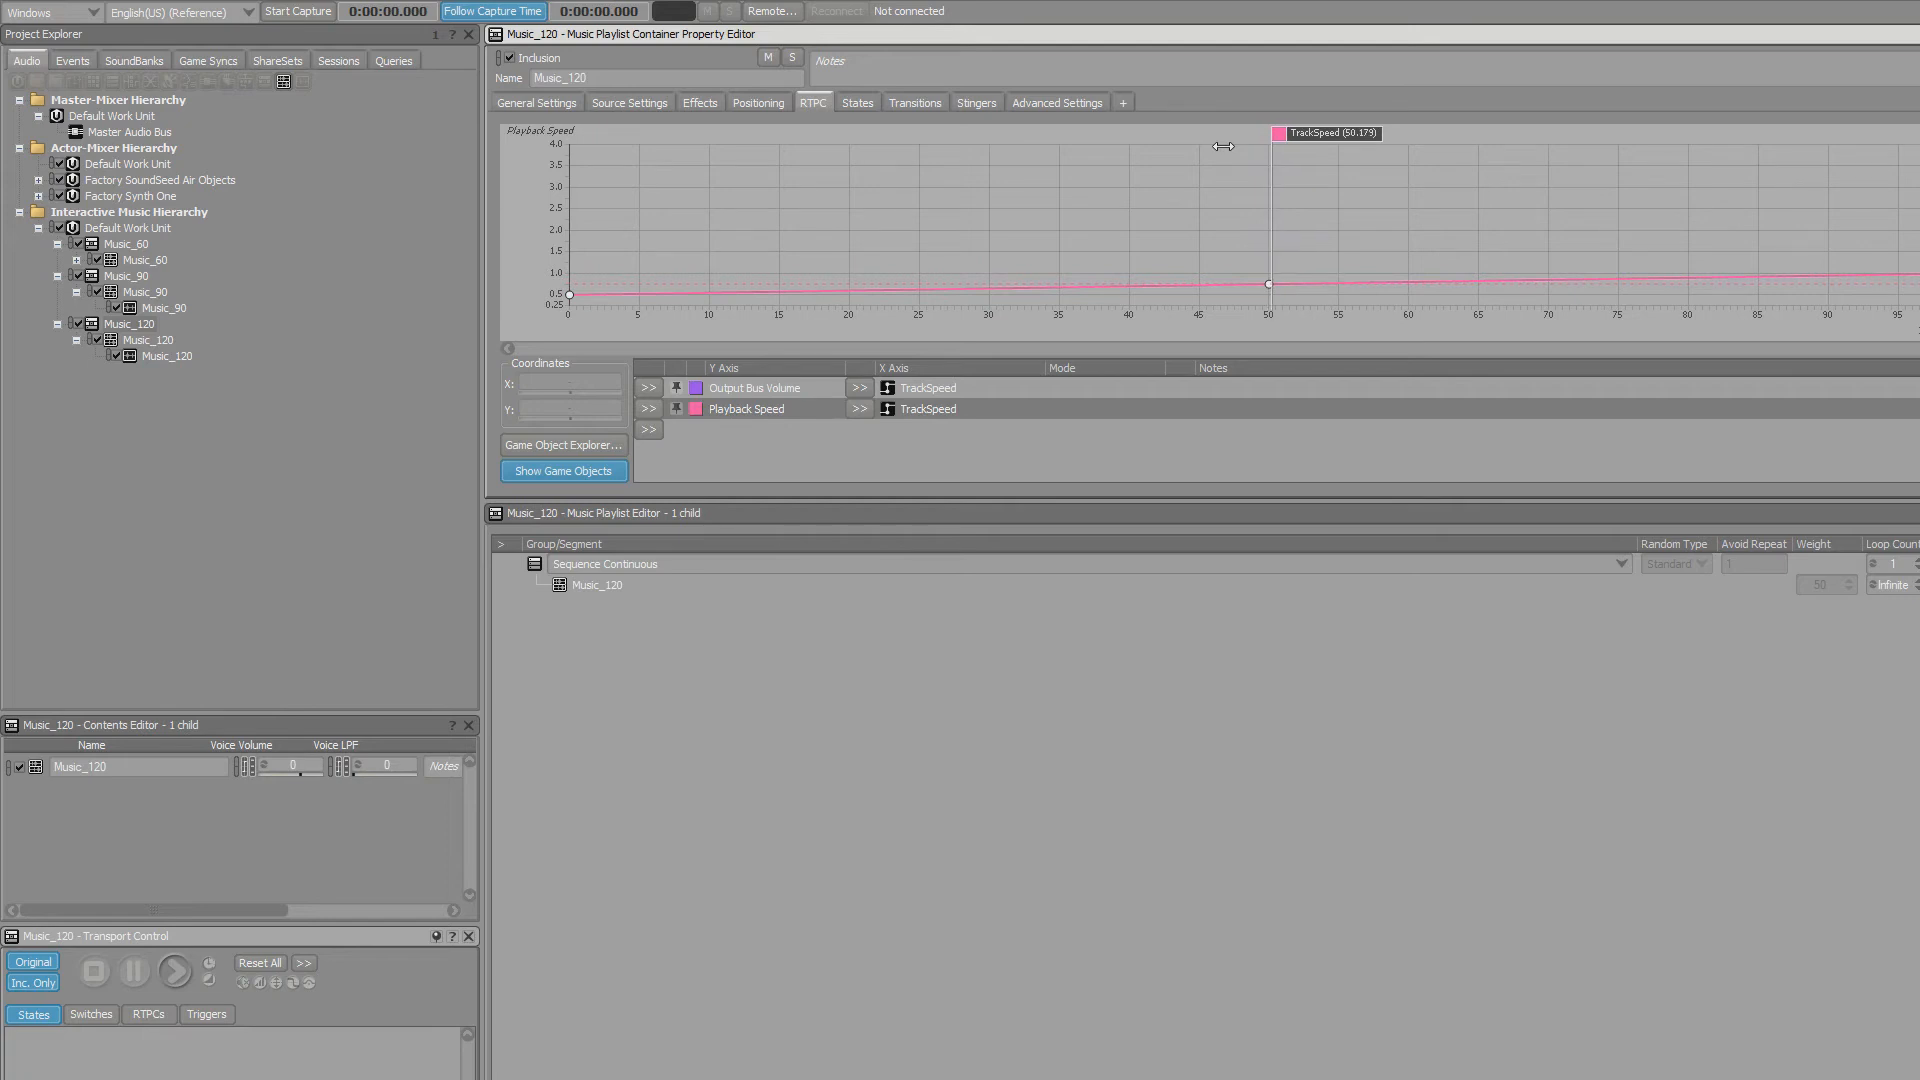
pyautogui.click(780, 409)
pyautogui.click(1269, 284)
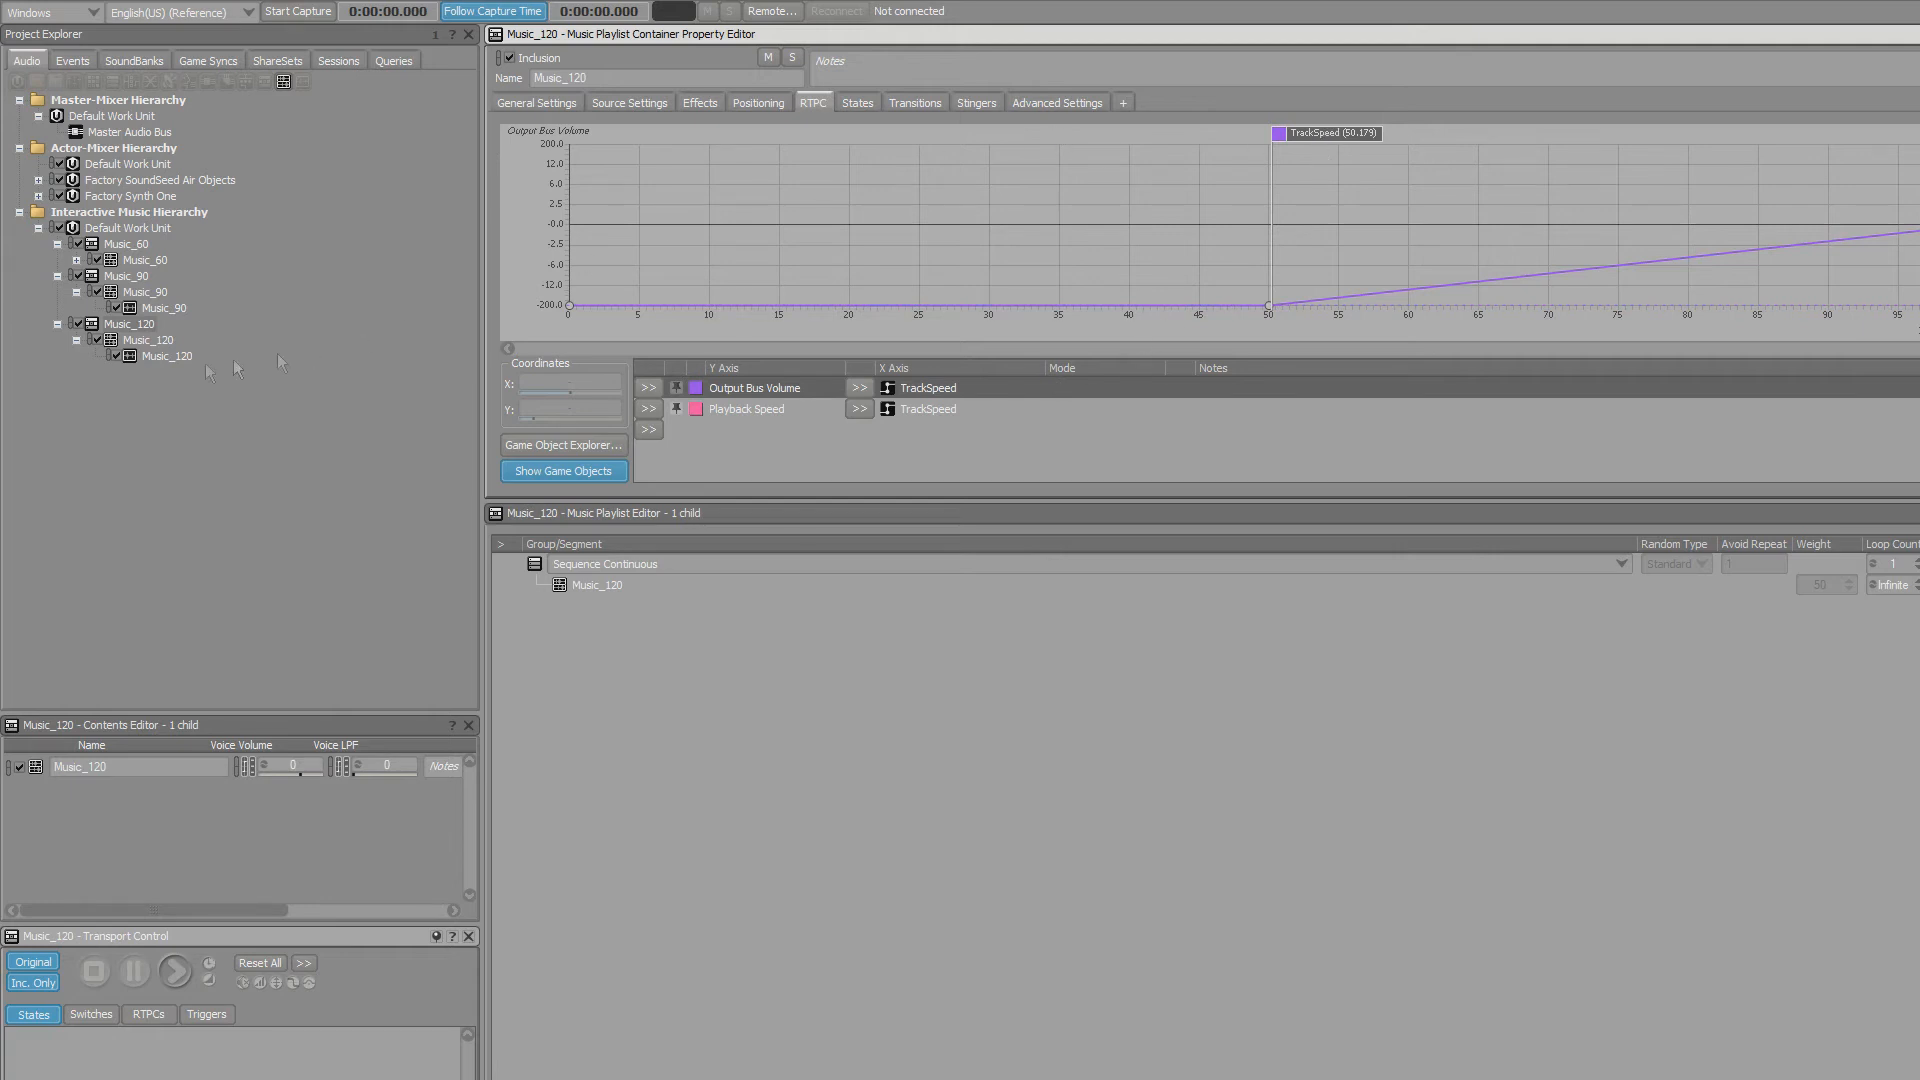
pyautogui.press('space')
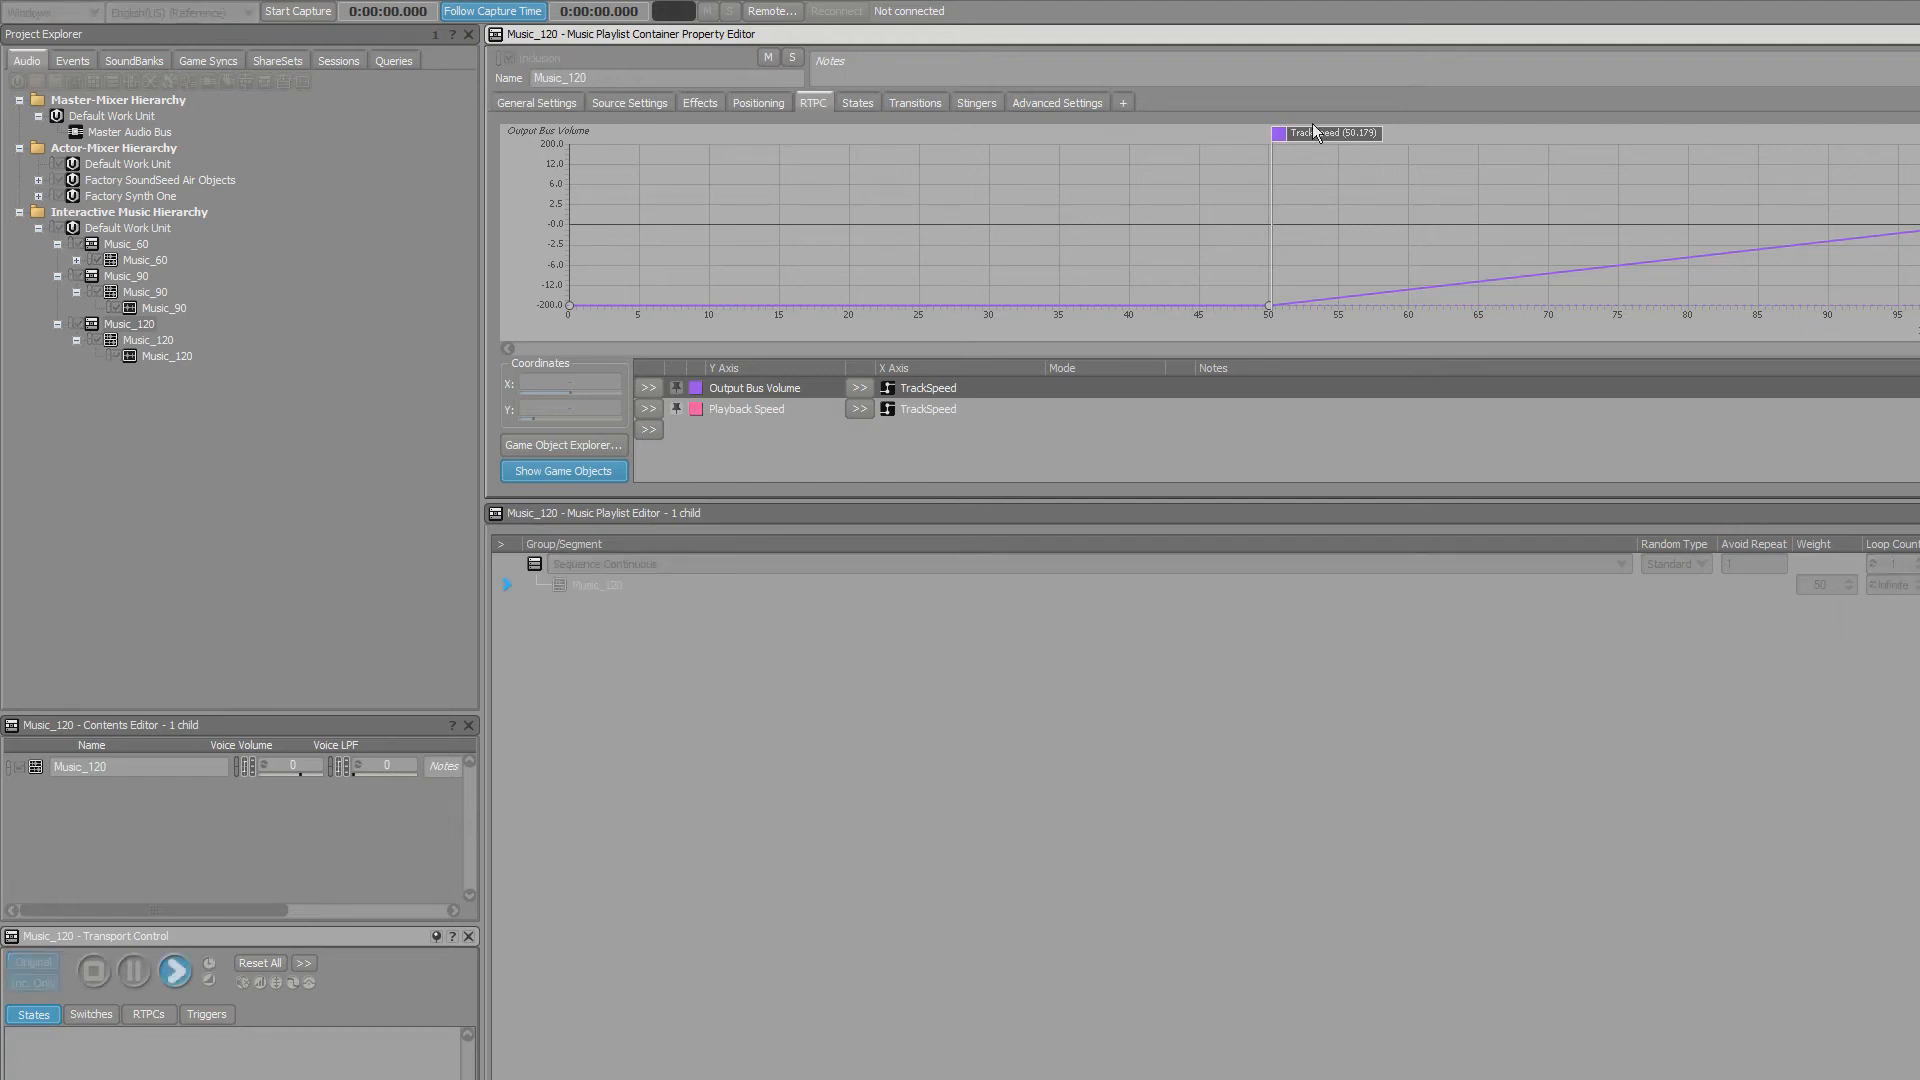
pyautogui.press('space')
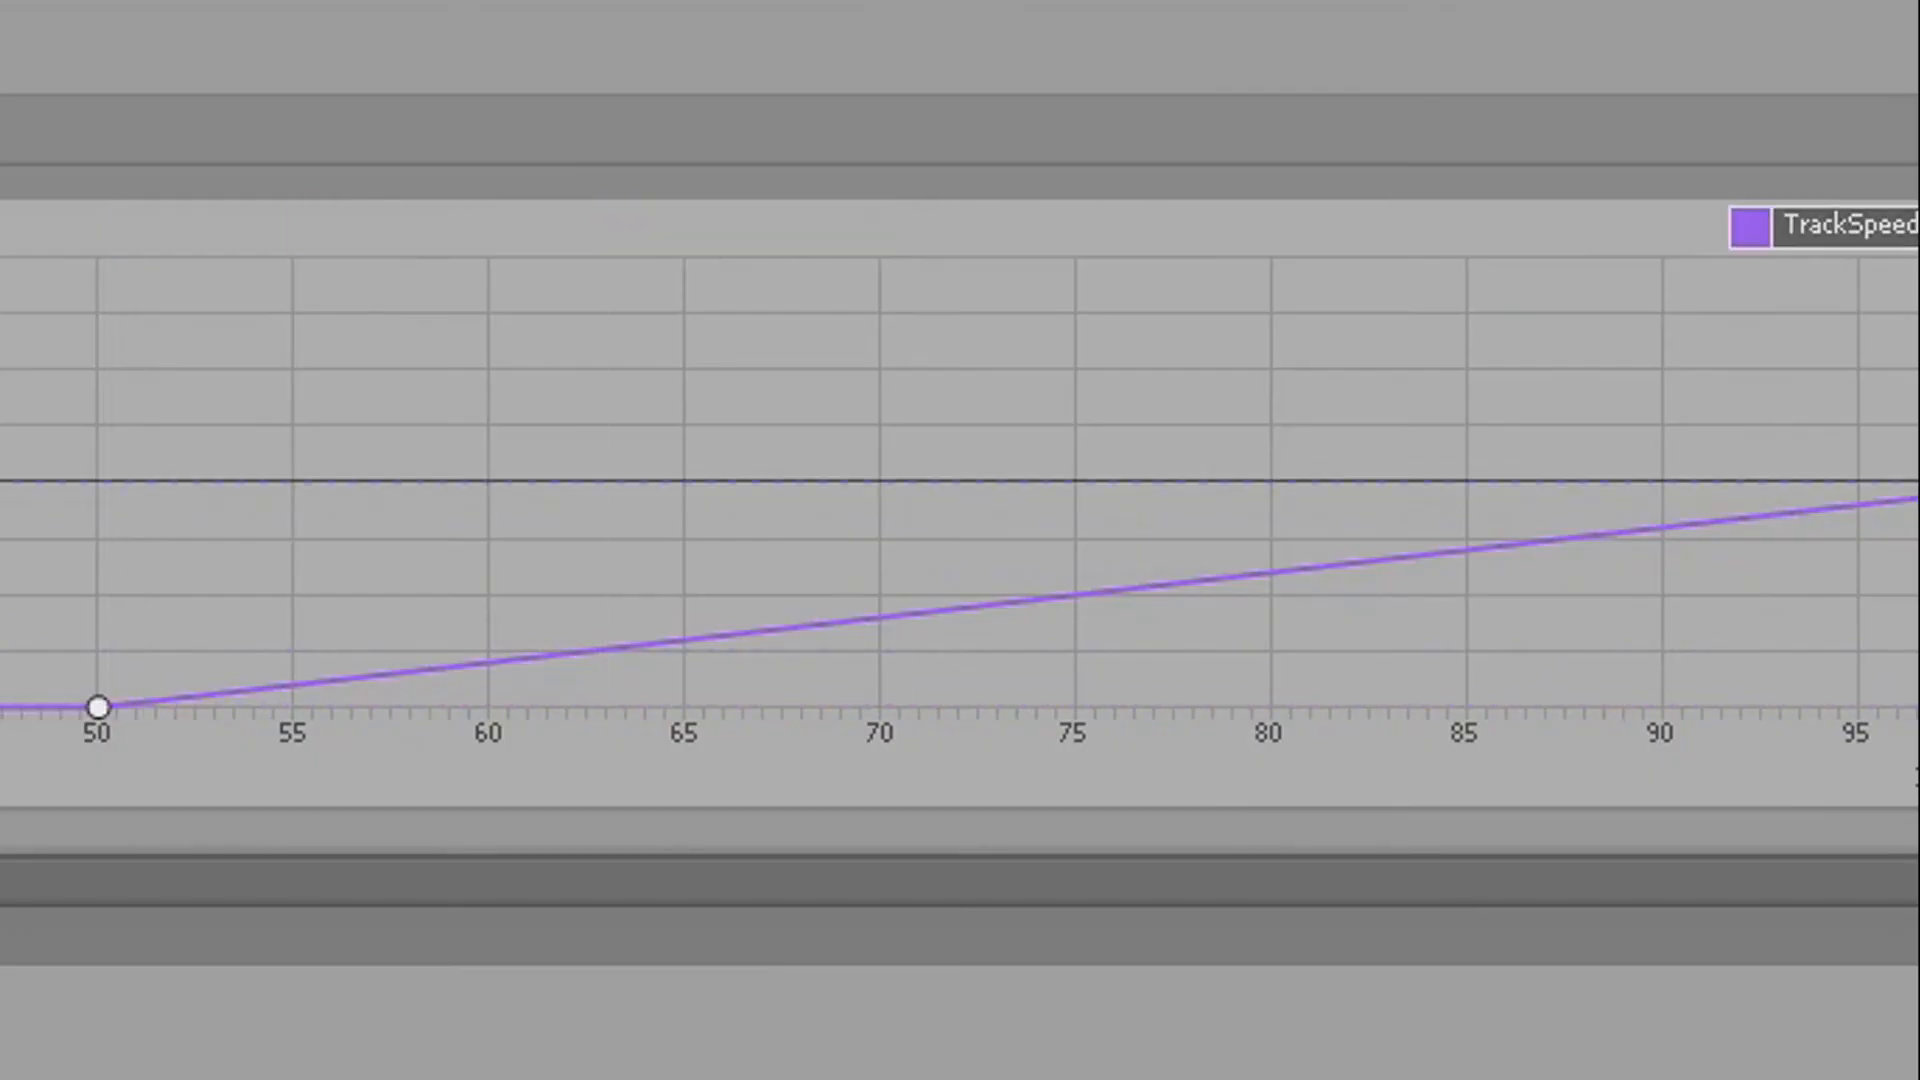
# Sweep TrackSpeed back and forth along Music_120's Output Bus Volume curve, ending at about 49.
pyautogui.moveTo(1830, 236)
pyautogui.mouseDown()
pyautogui.moveTo(1530, 288)
pyautogui.moveTo(1163, 313)
pyautogui.mouseUp()
pyautogui.moveTo(958, 314)
pyautogui.mouseDown()
pyautogui.moveTo(105, 320)
pyautogui.moveTo(210, 309)
pyautogui.moveTo(655, 446)
pyautogui.moveTo(1390, 413)
pyautogui.mouseUp()
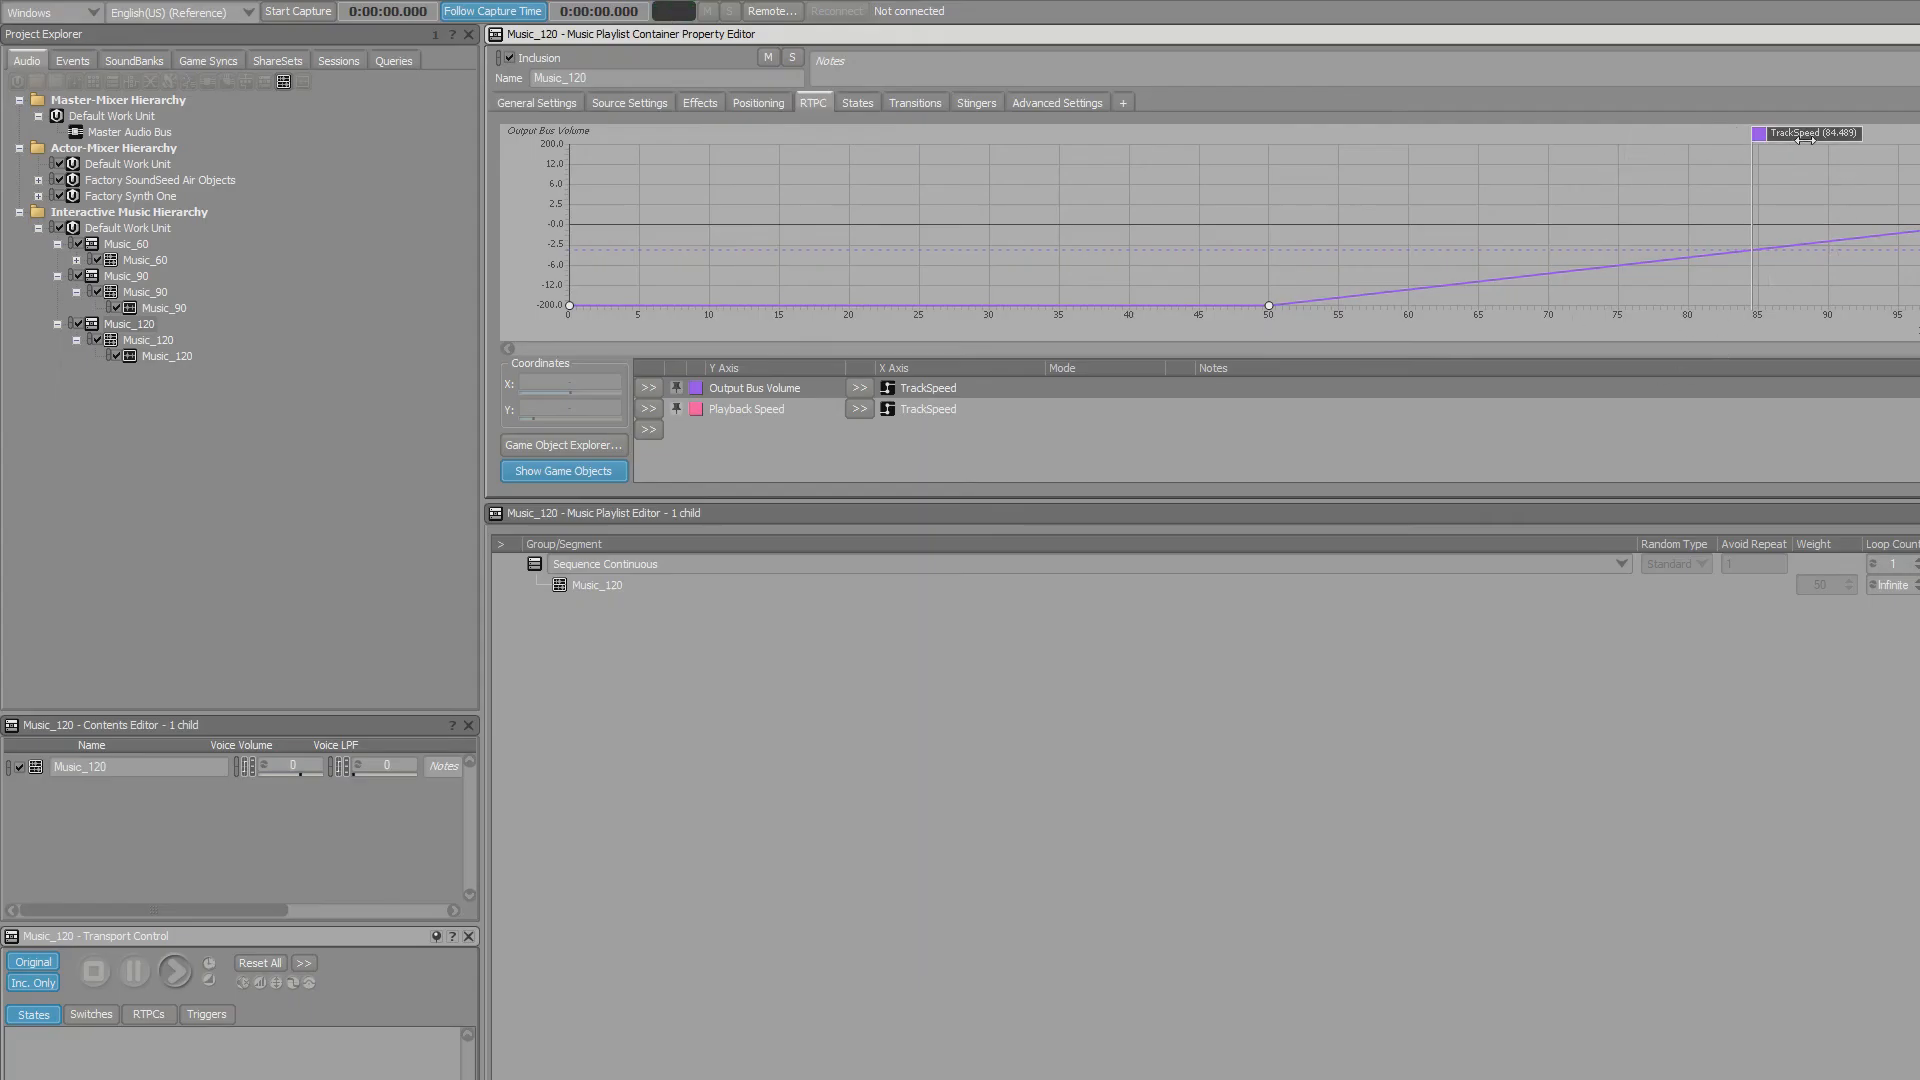
pyautogui.moveTo(1805, 139)
pyautogui.mouseDown()
pyautogui.moveTo(1906, 139)
pyautogui.moveTo(1280, 214)
pyautogui.moveTo(1900, 214)
pyautogui.moveTo(1228, 268)
pyautogui.mouseUp()
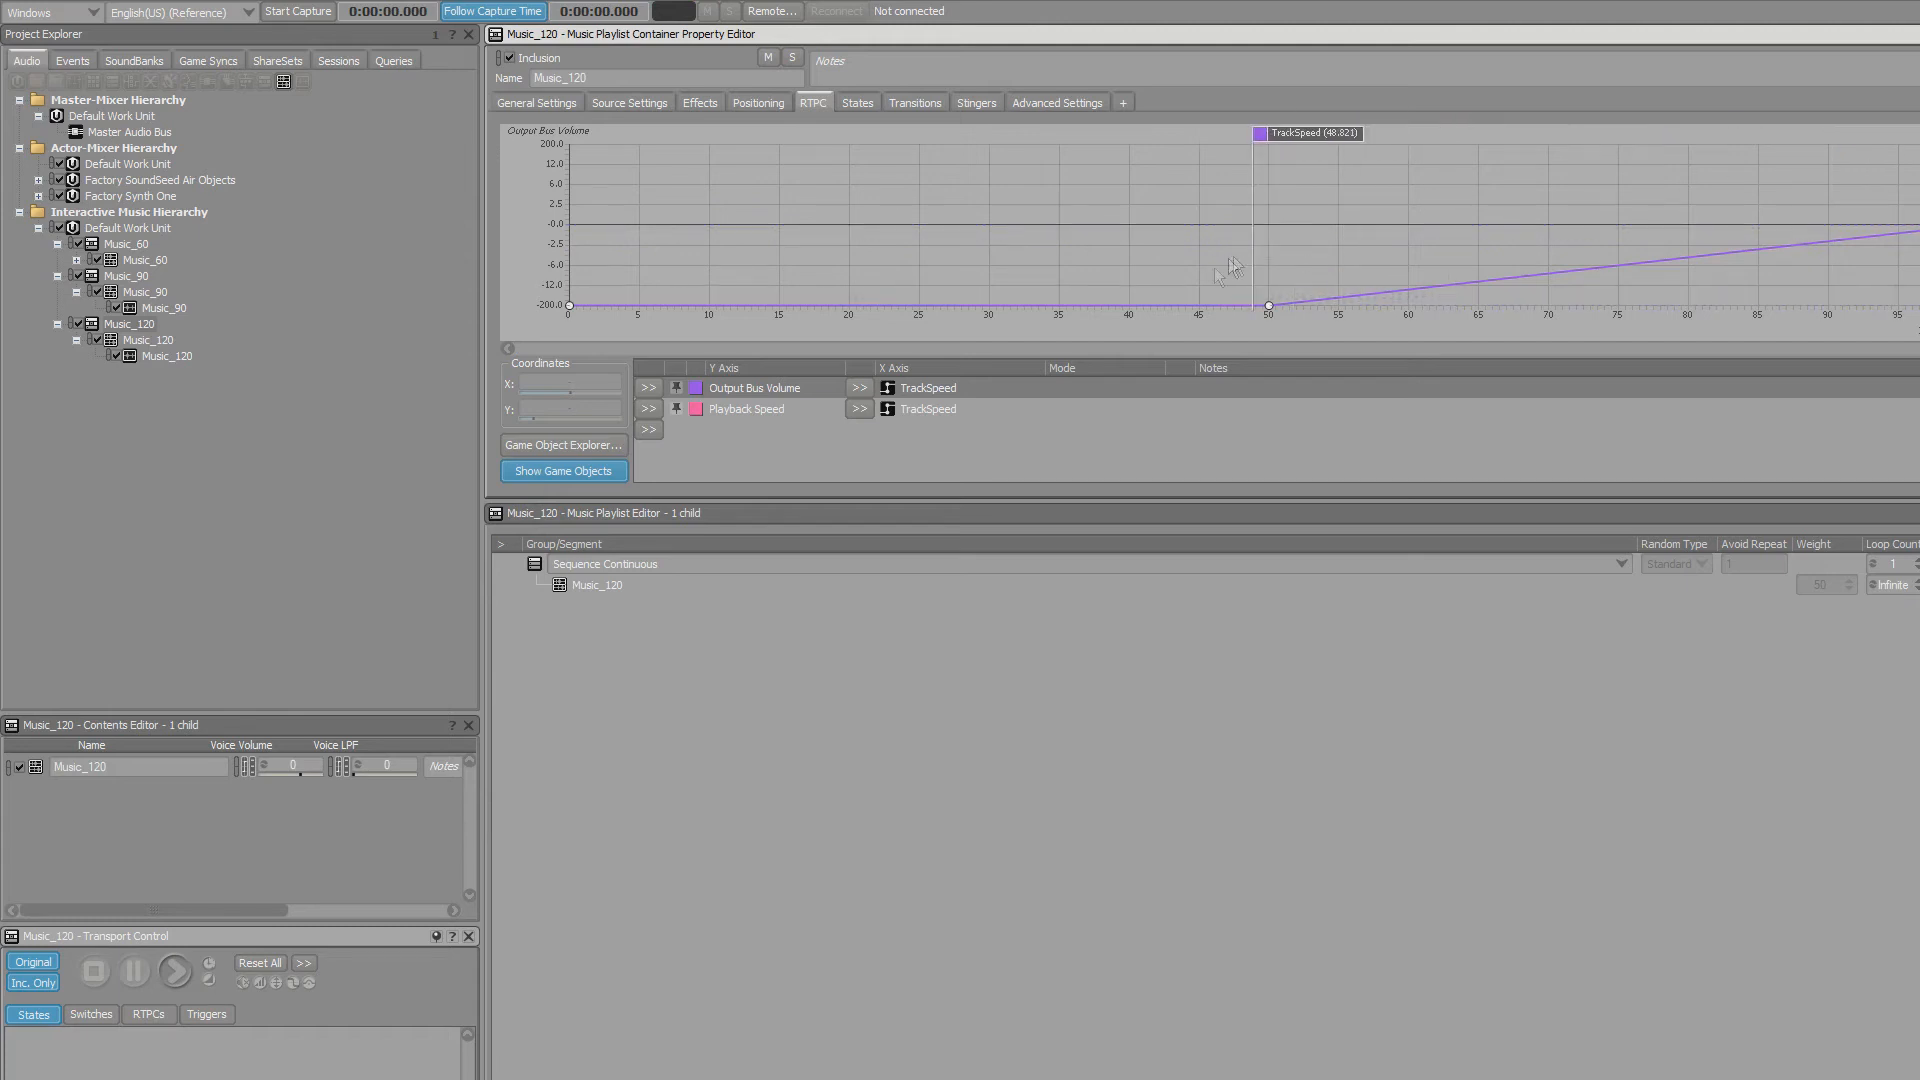
# Set TrackSpeed to about 50 on Music_120's Playback Speed curve and compare it with the Output Bus Volume curve.
pyautogui.click(764, 410)
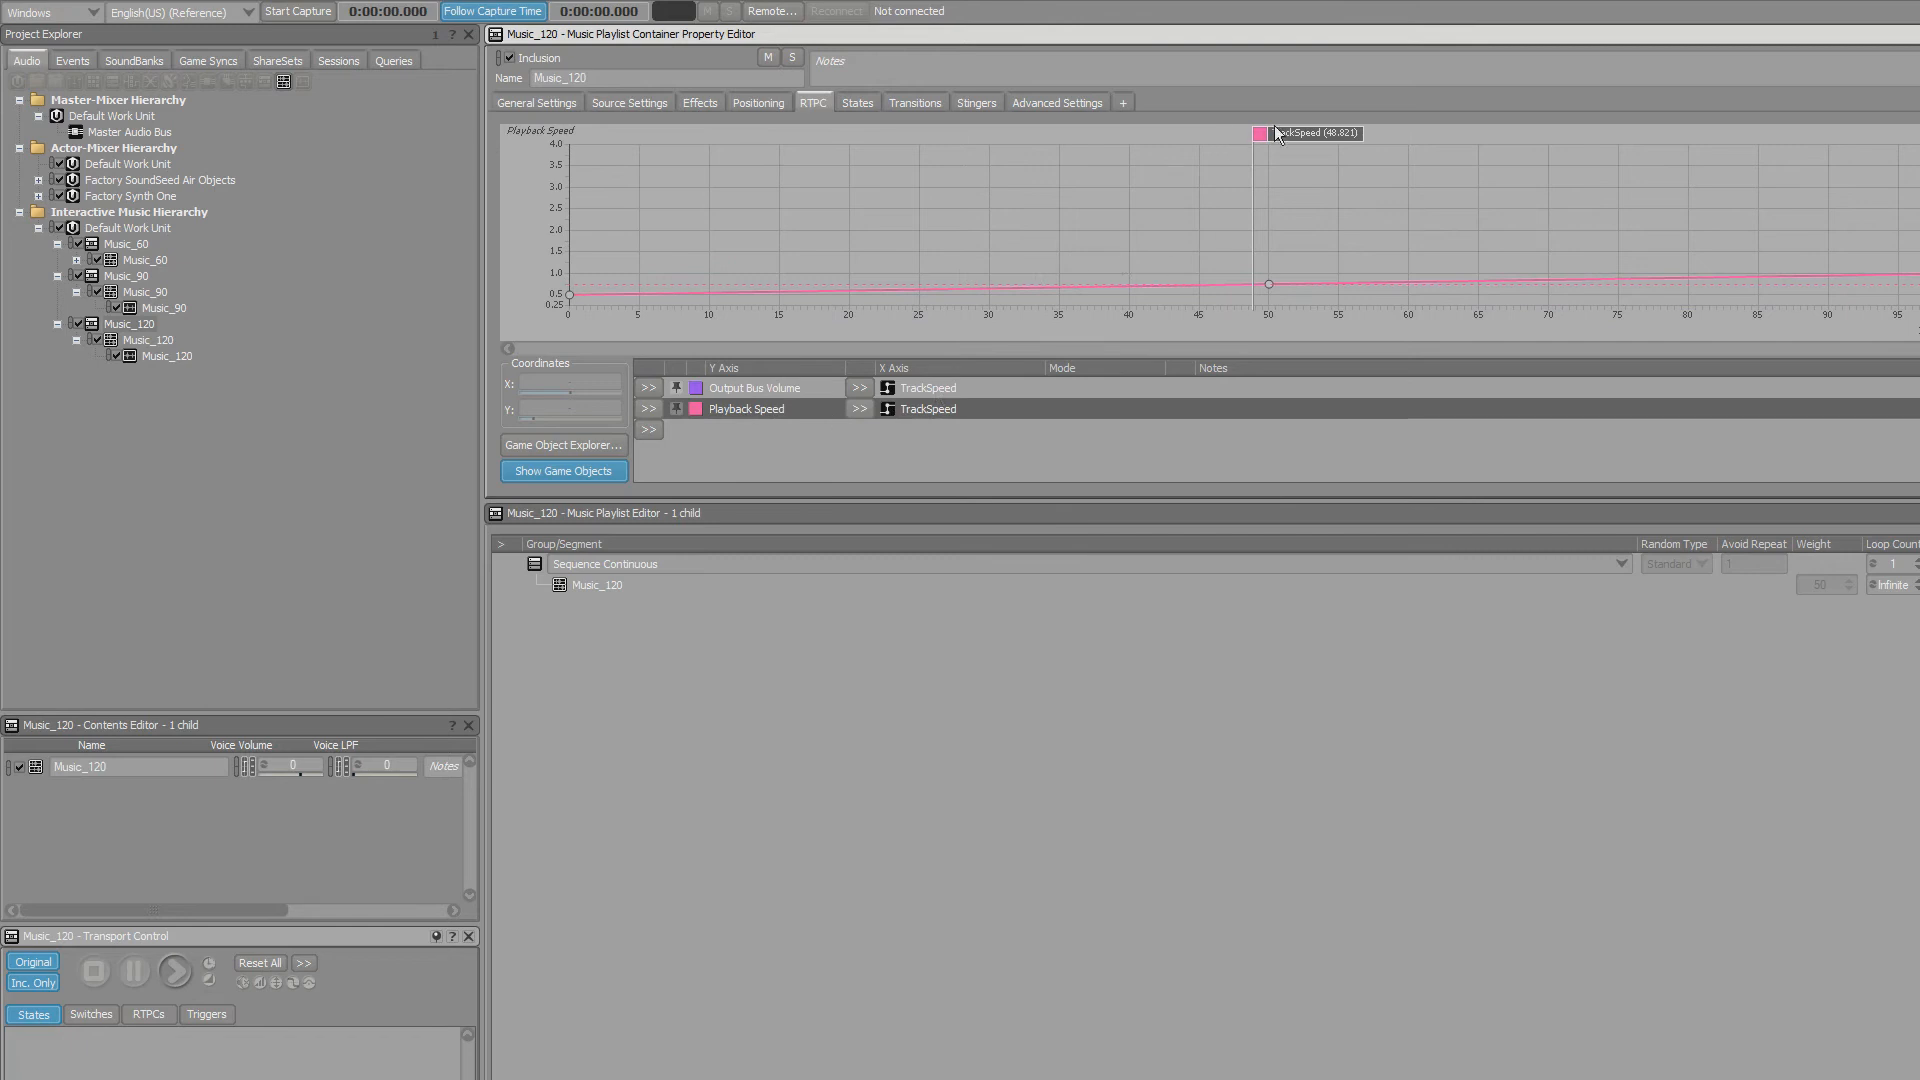
pyautogui.moveTo(1276, 132); pyautogui.dragTo(1293, 132)
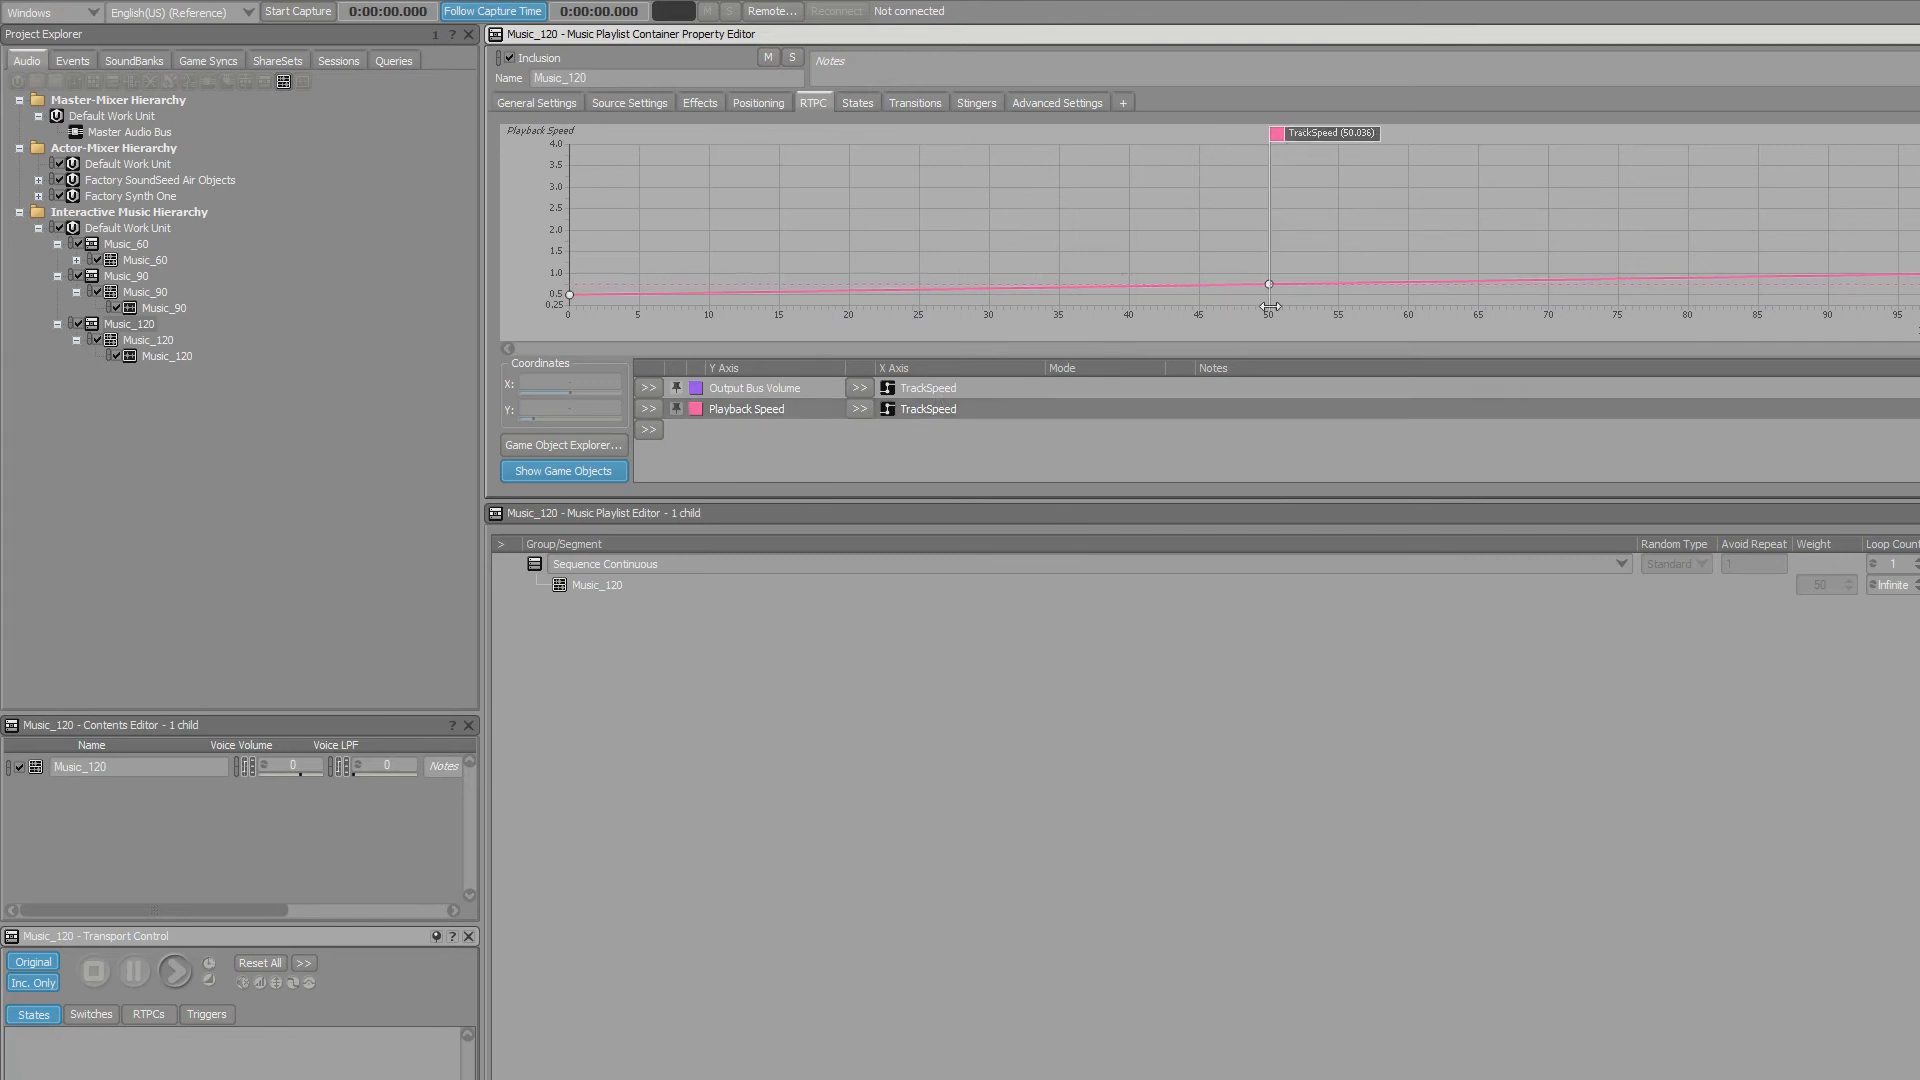
pyautogui.click(757, 390)
pyautogui.click(758, 406)
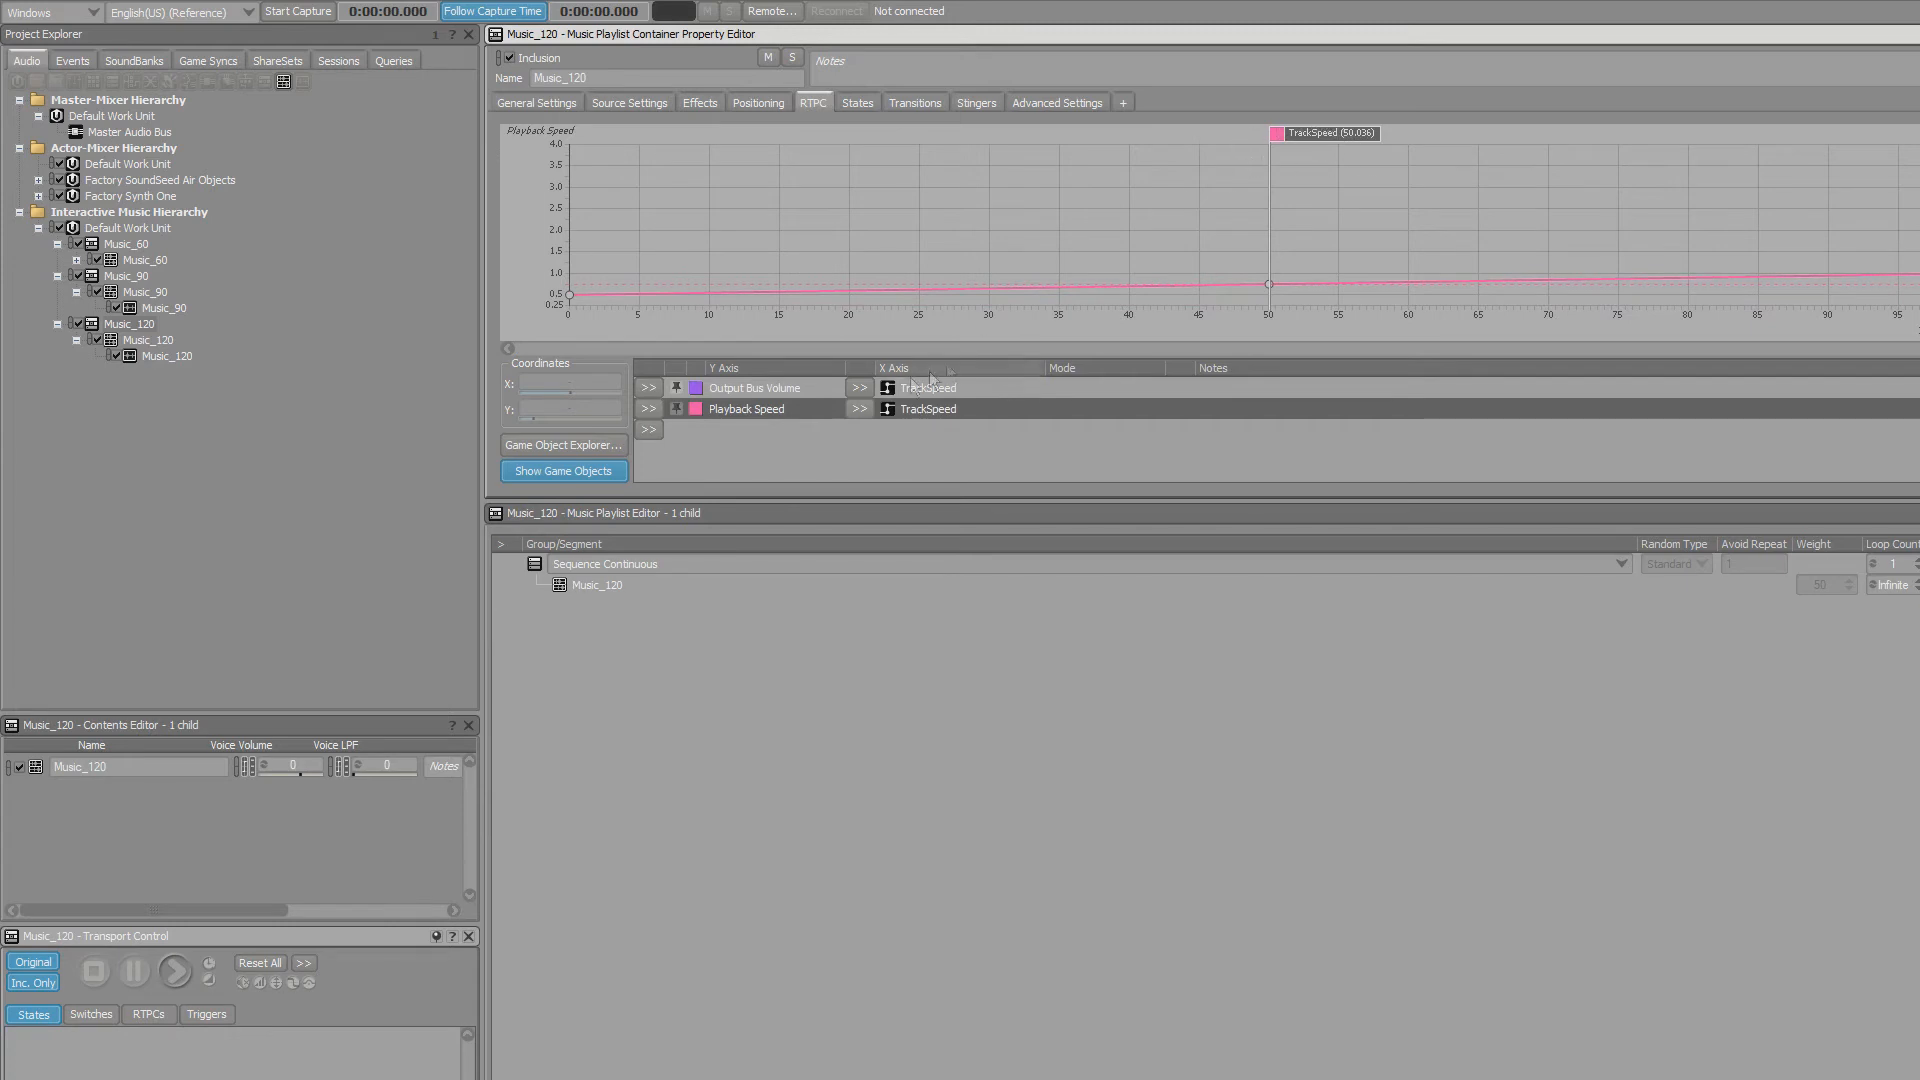
# Try a playback speed of 1 for Music_120's curve point at TrackSpeed 50, and undo the change.
pyautogui.moveTo(1200, 215); pyautogui.dragTo(1300, 303)
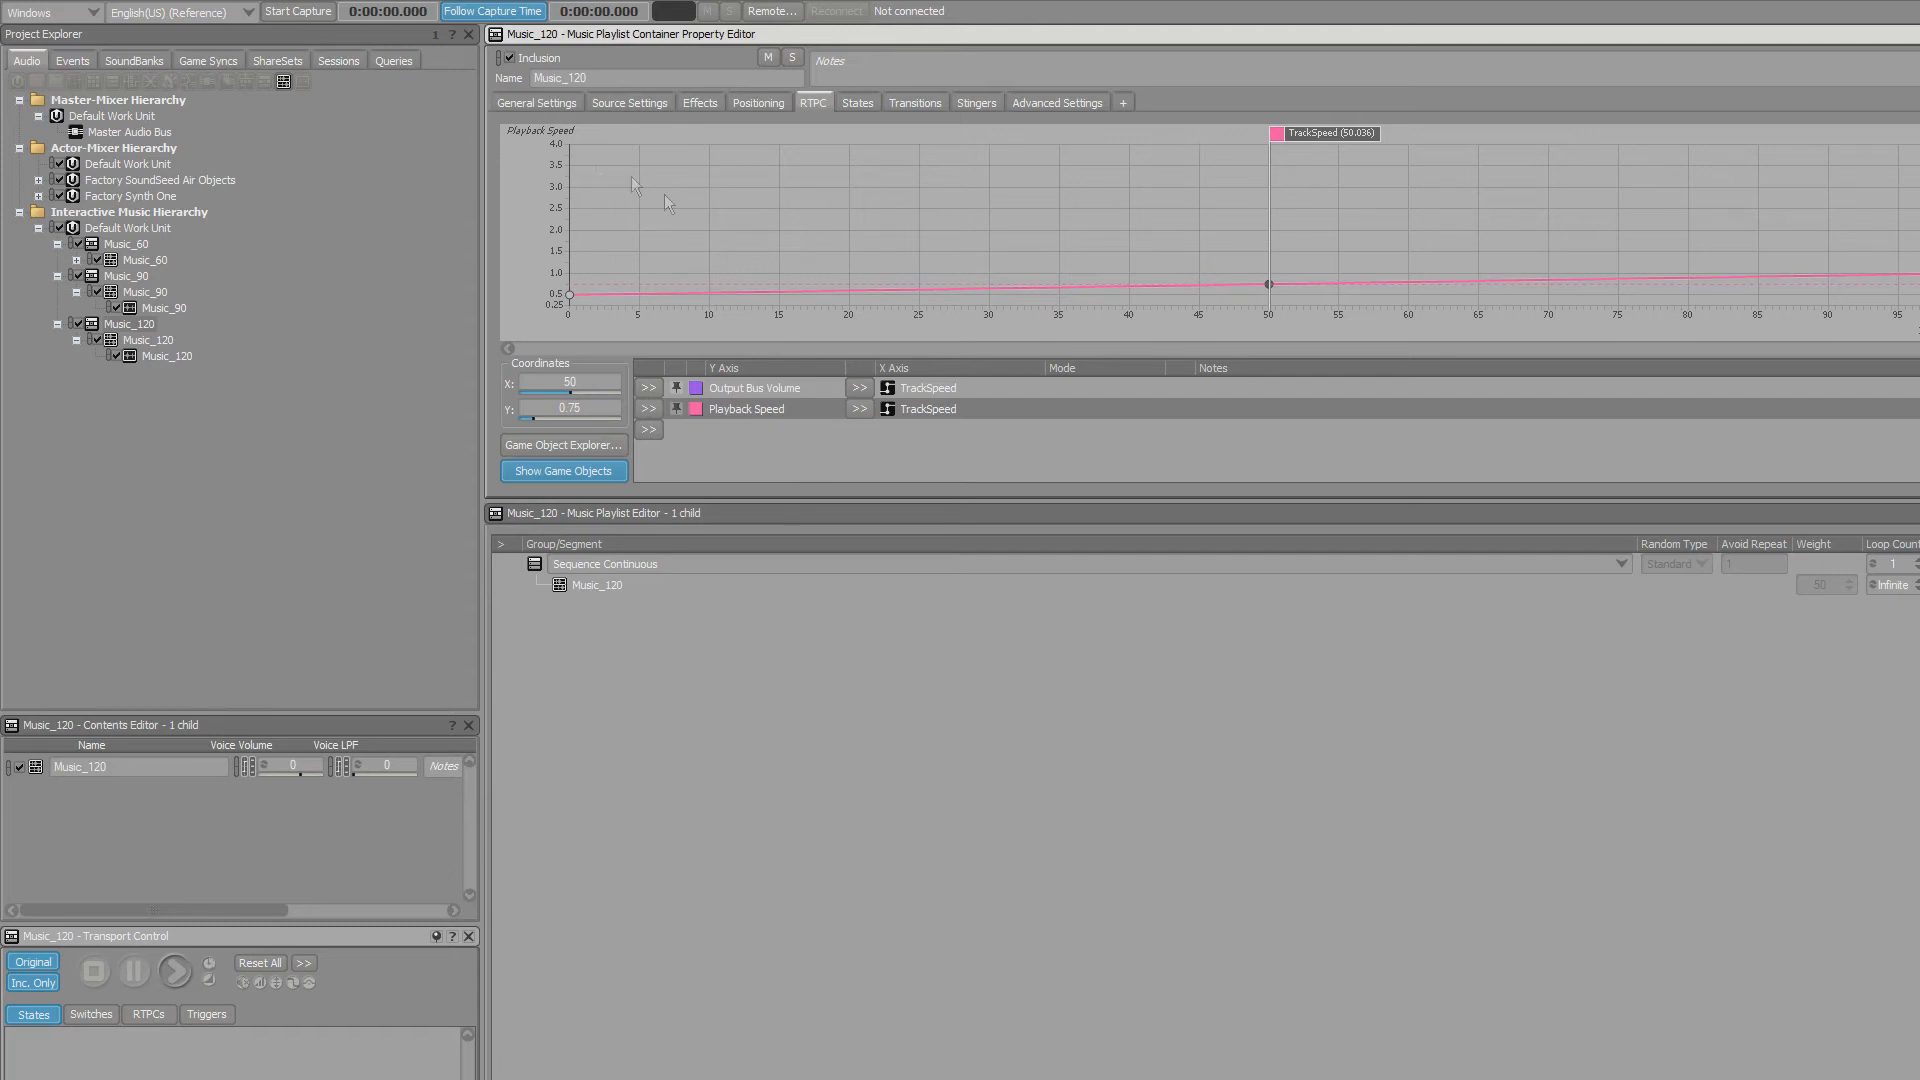
pyautogui.click(569, 408)
pyautogui.write('1')
pyautogui.press('Return')
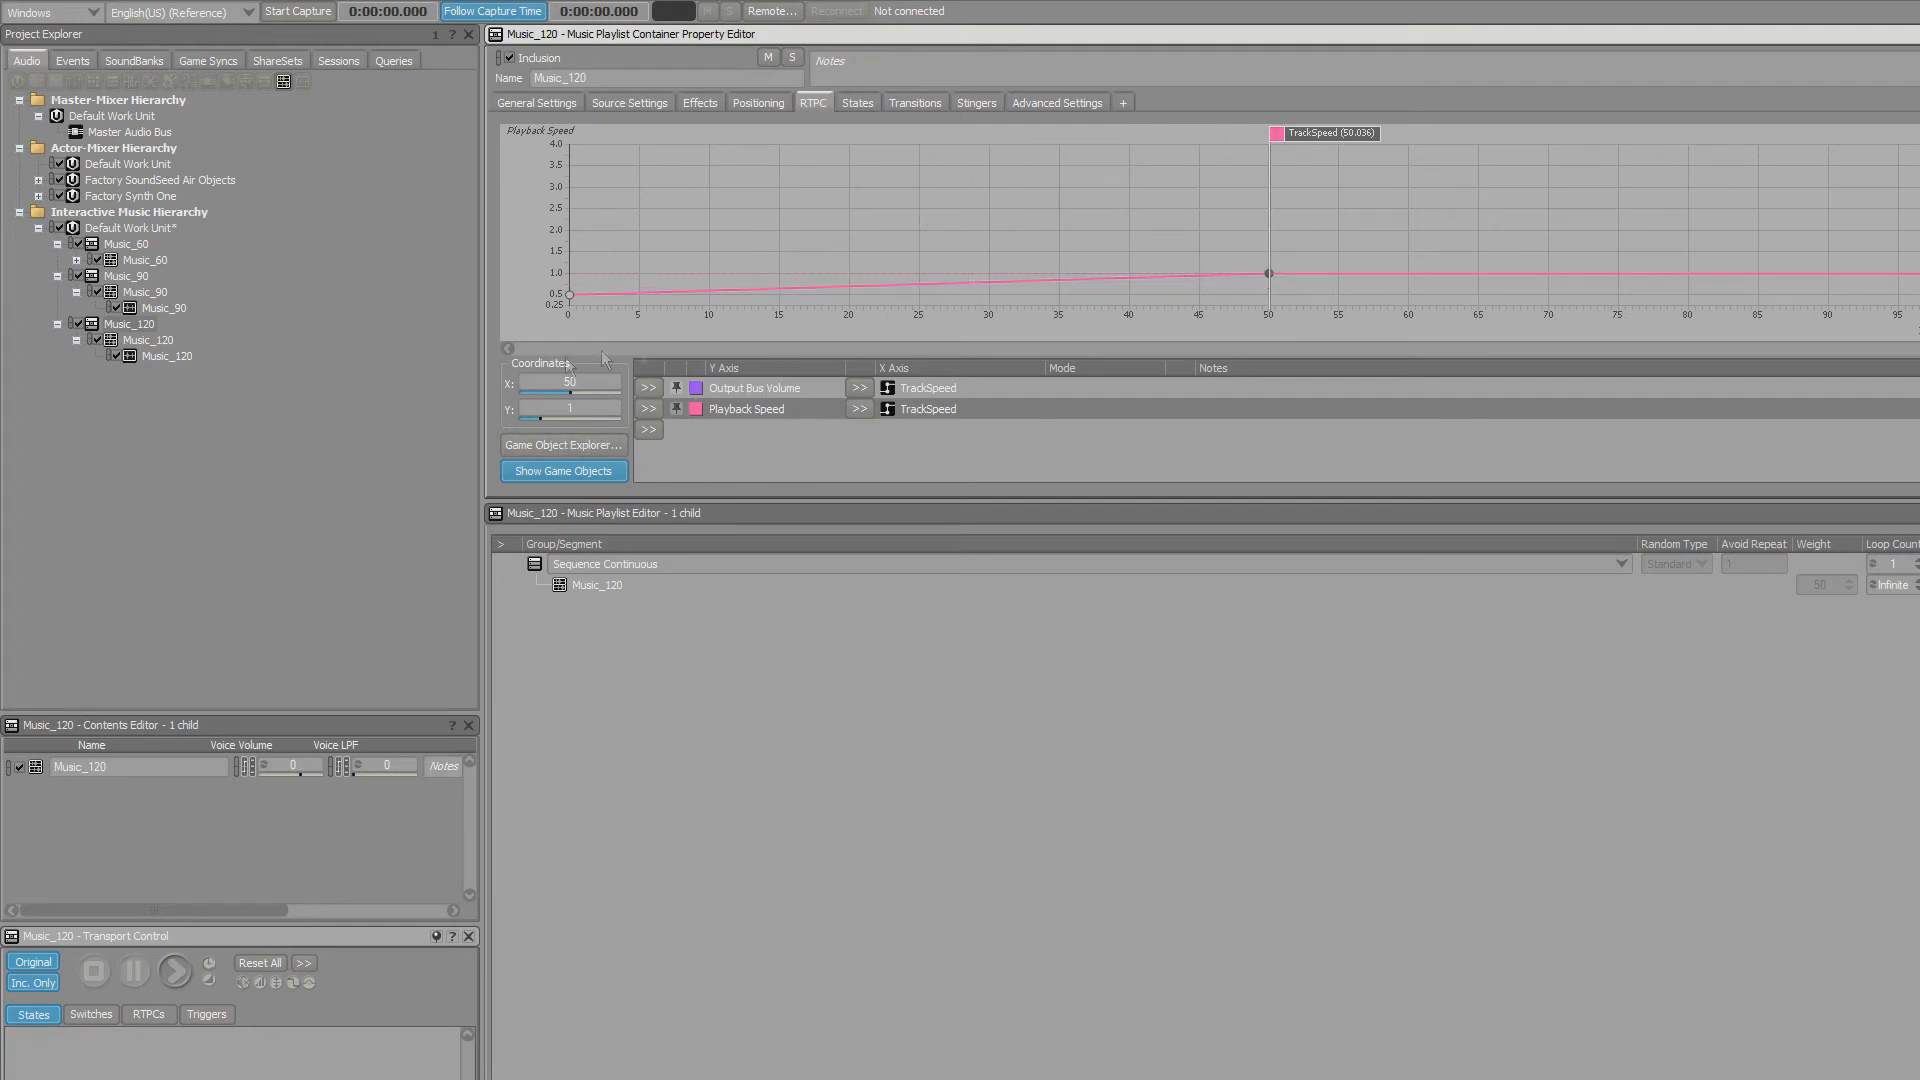
pyautogui.hotkey('ctrl', 'z')
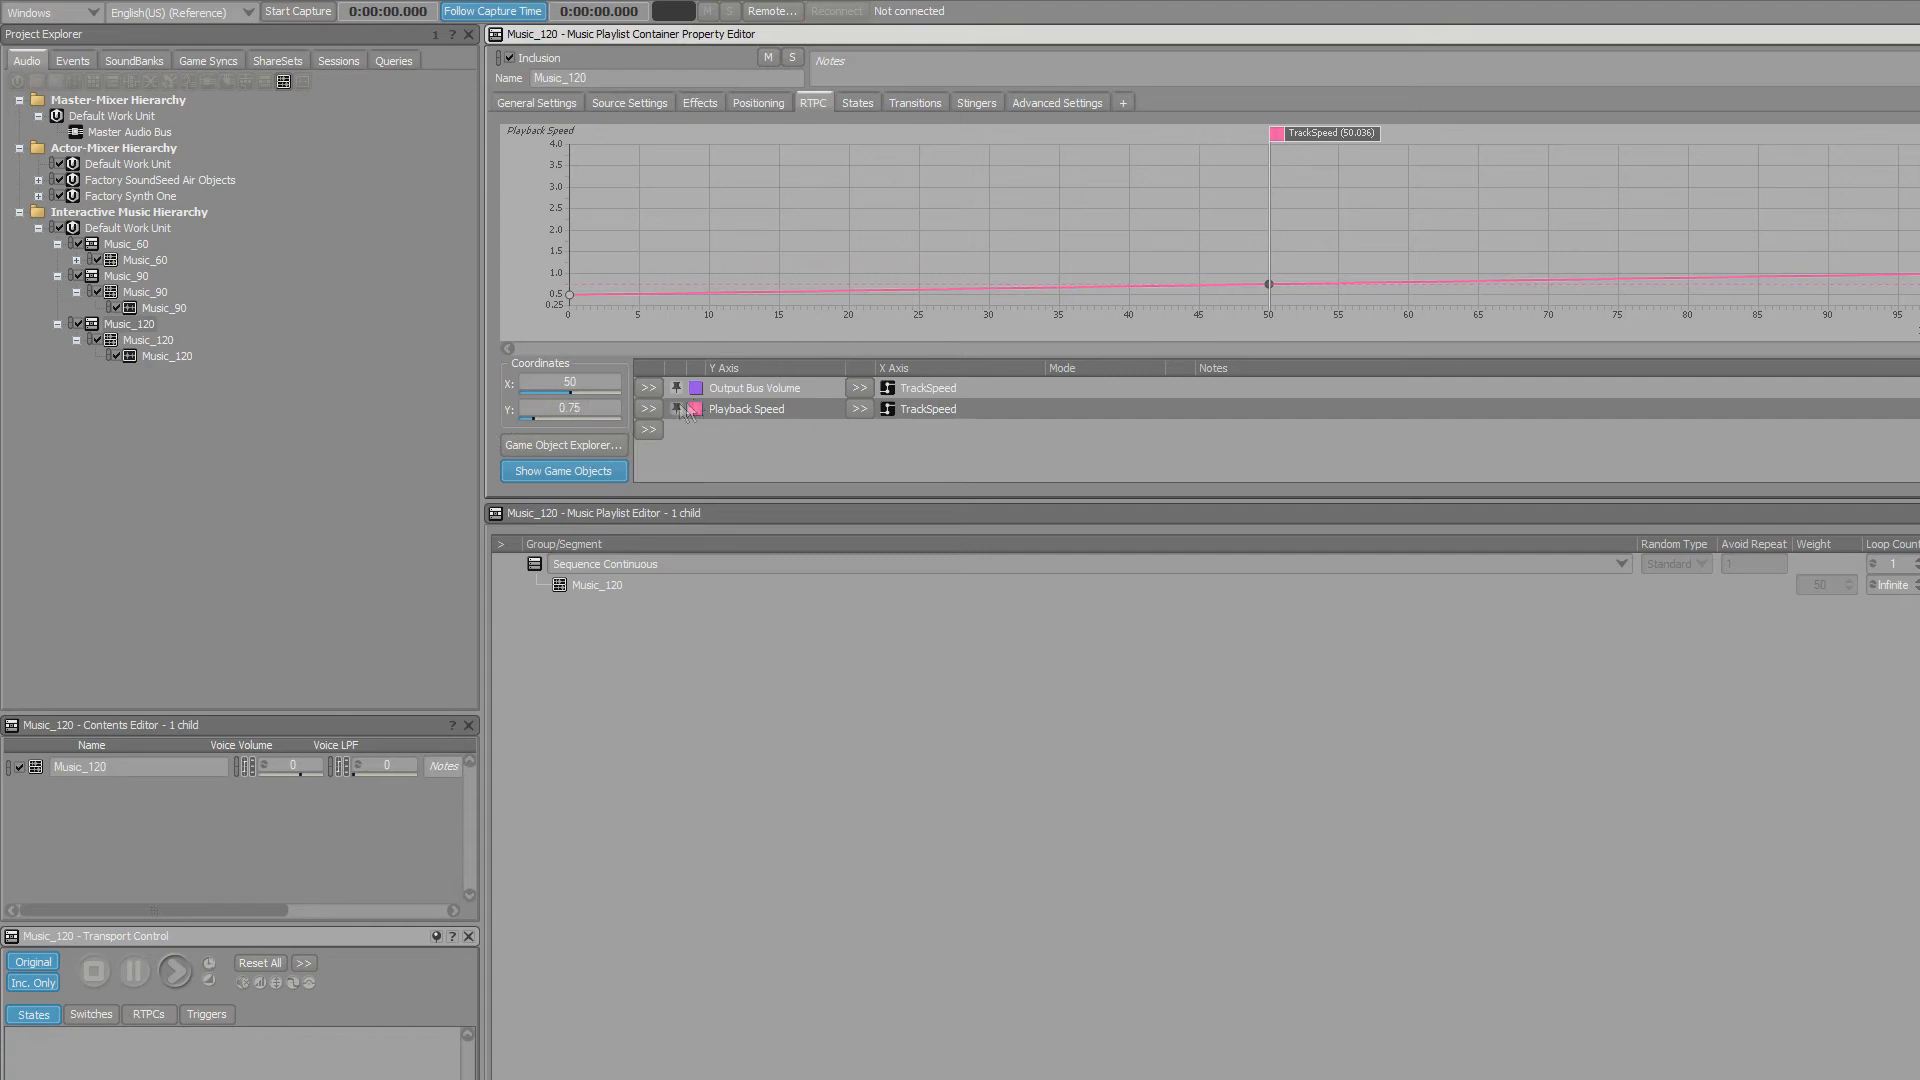
# Examine the Music_90 container's Output Bus Volume curve point at TrackSpeed 50, and move TrackSpeed to its maximum.
pyautogui.click(145, 292)
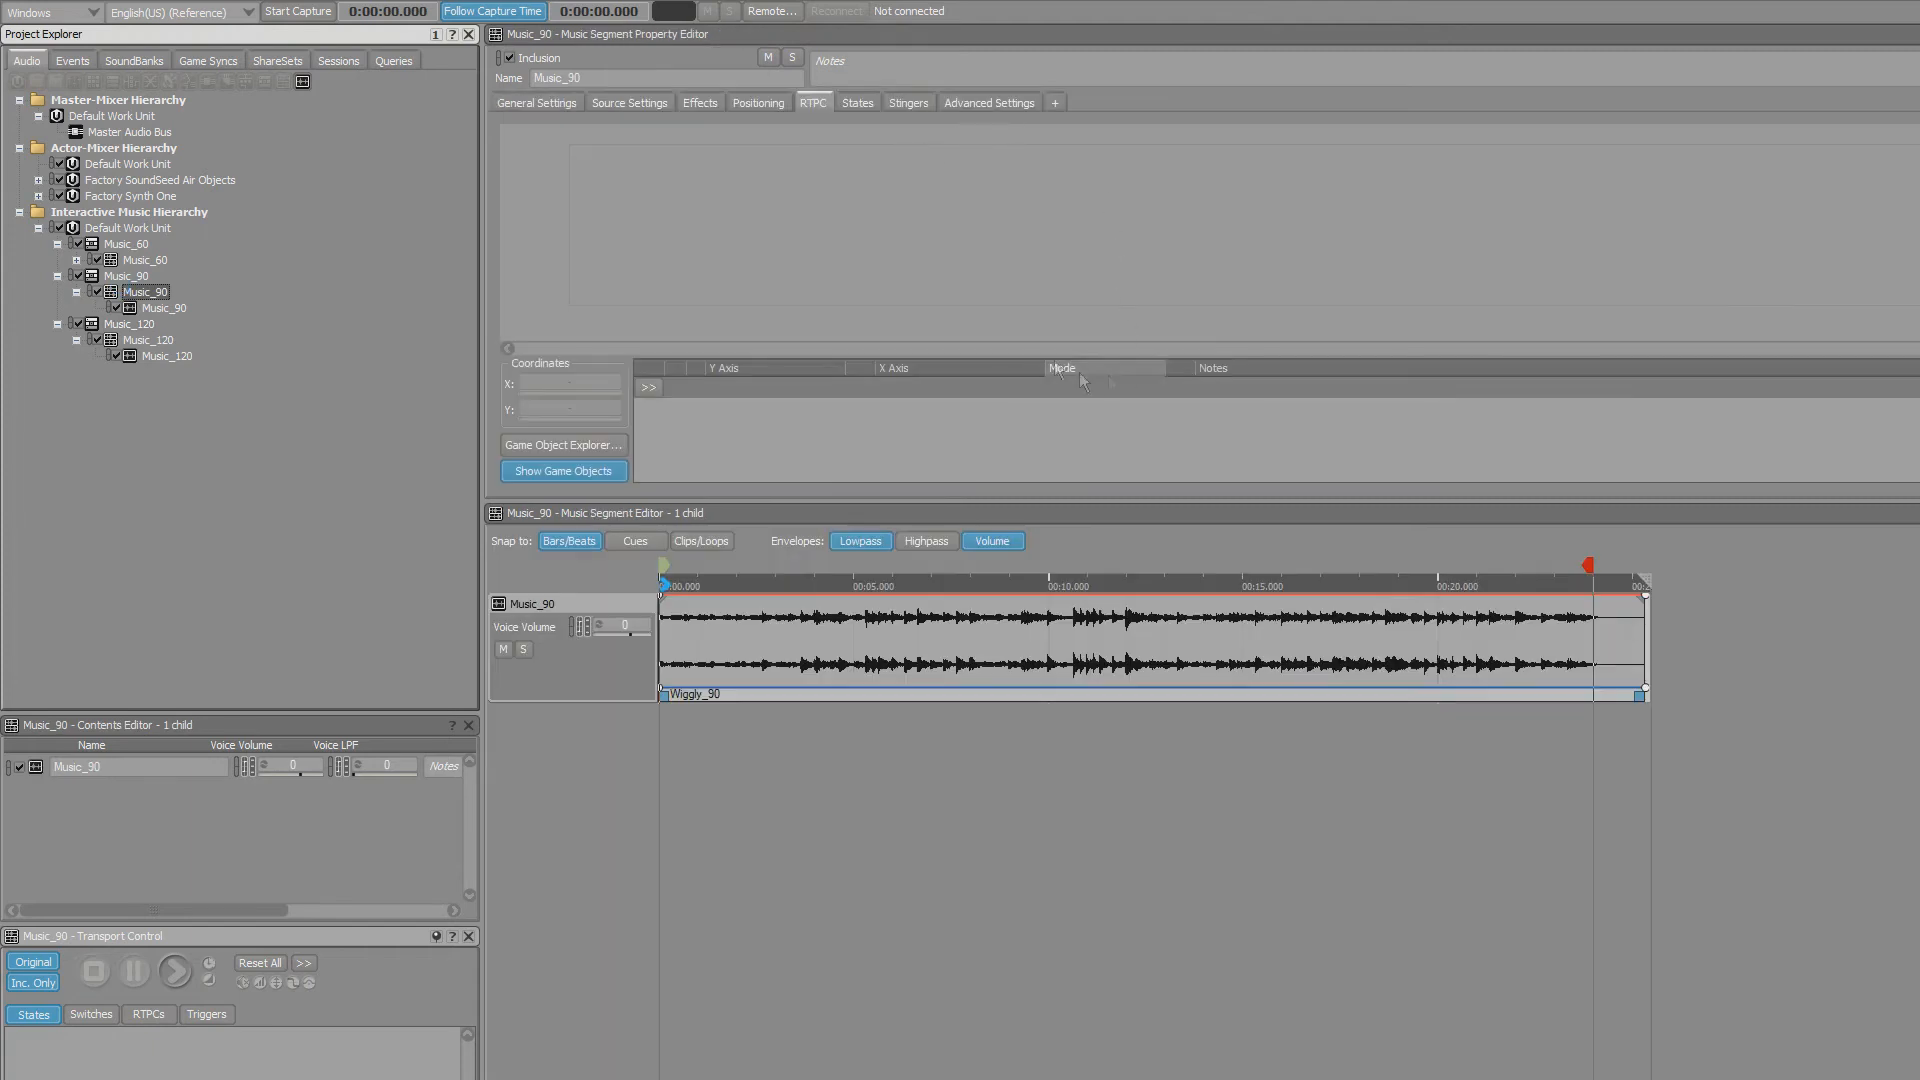
pyautogui.click(813, 104)
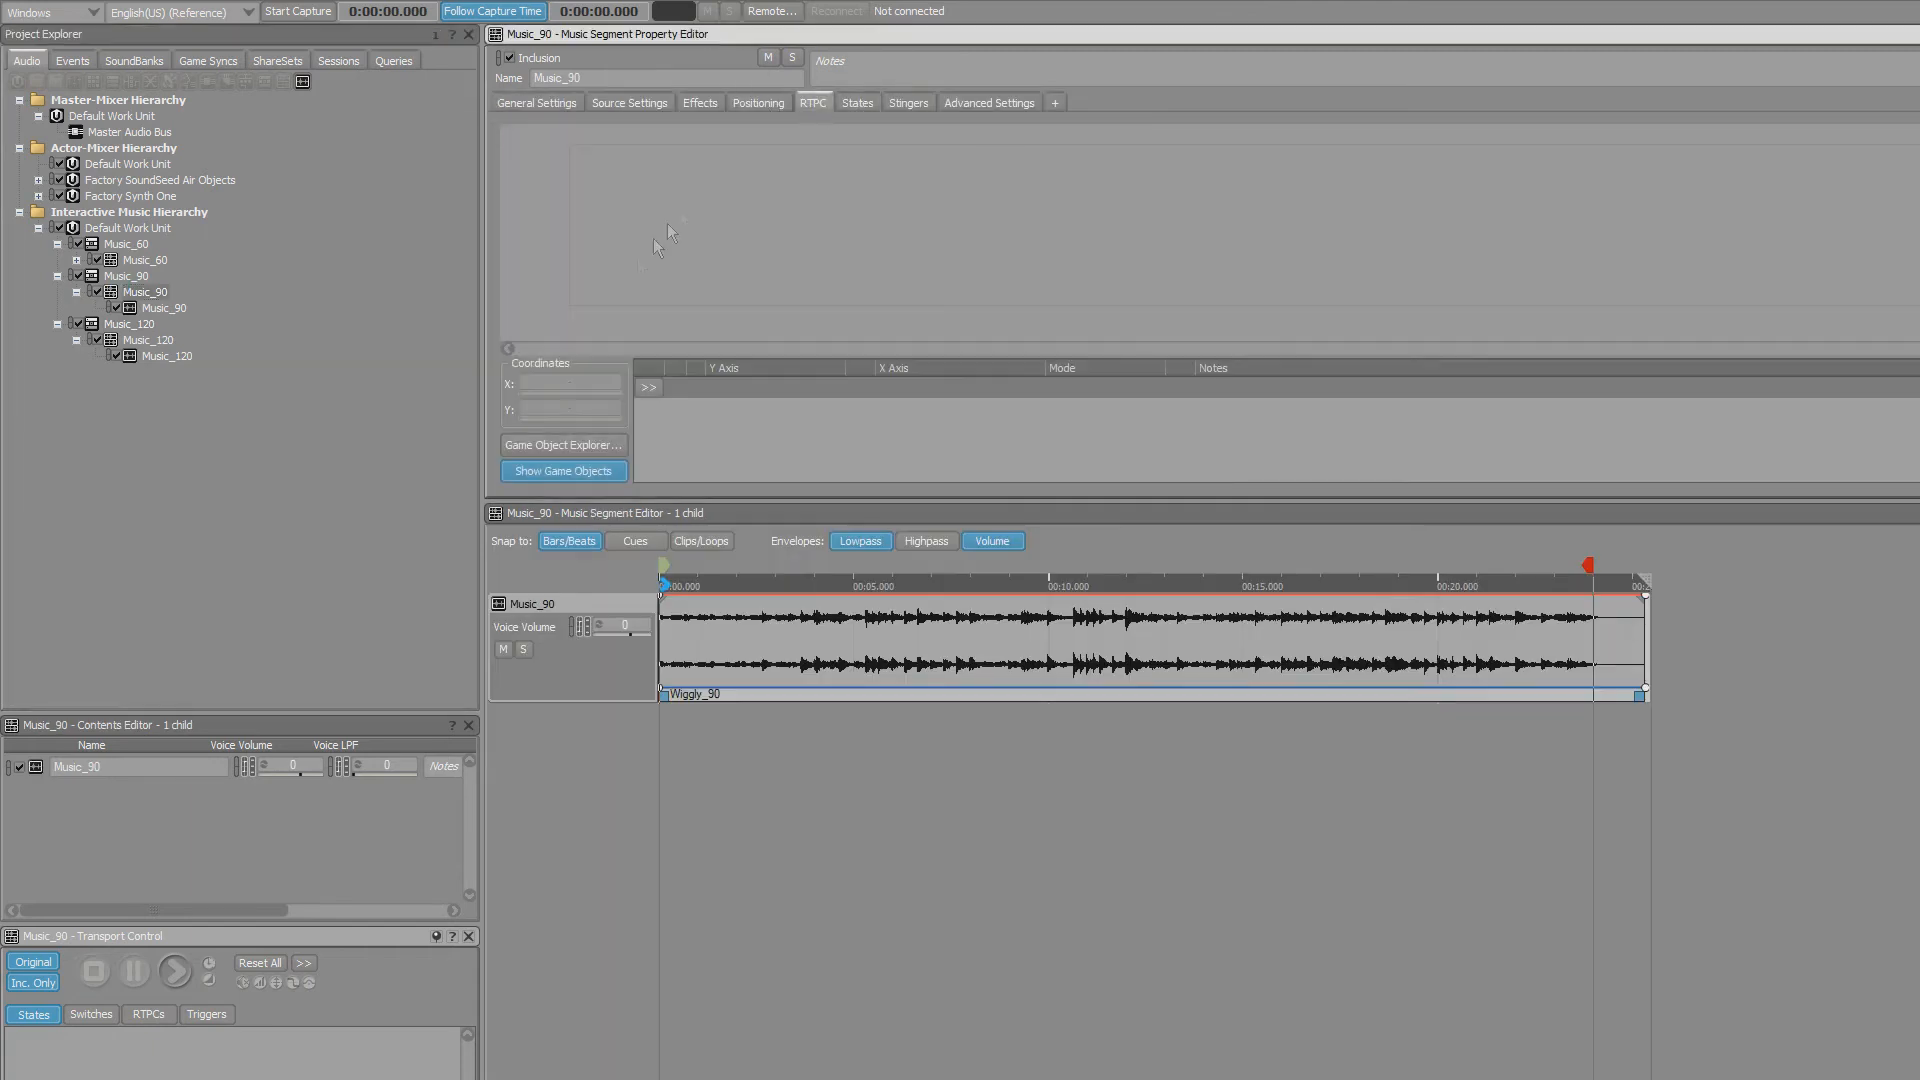
pyautogui.click(140, 277)
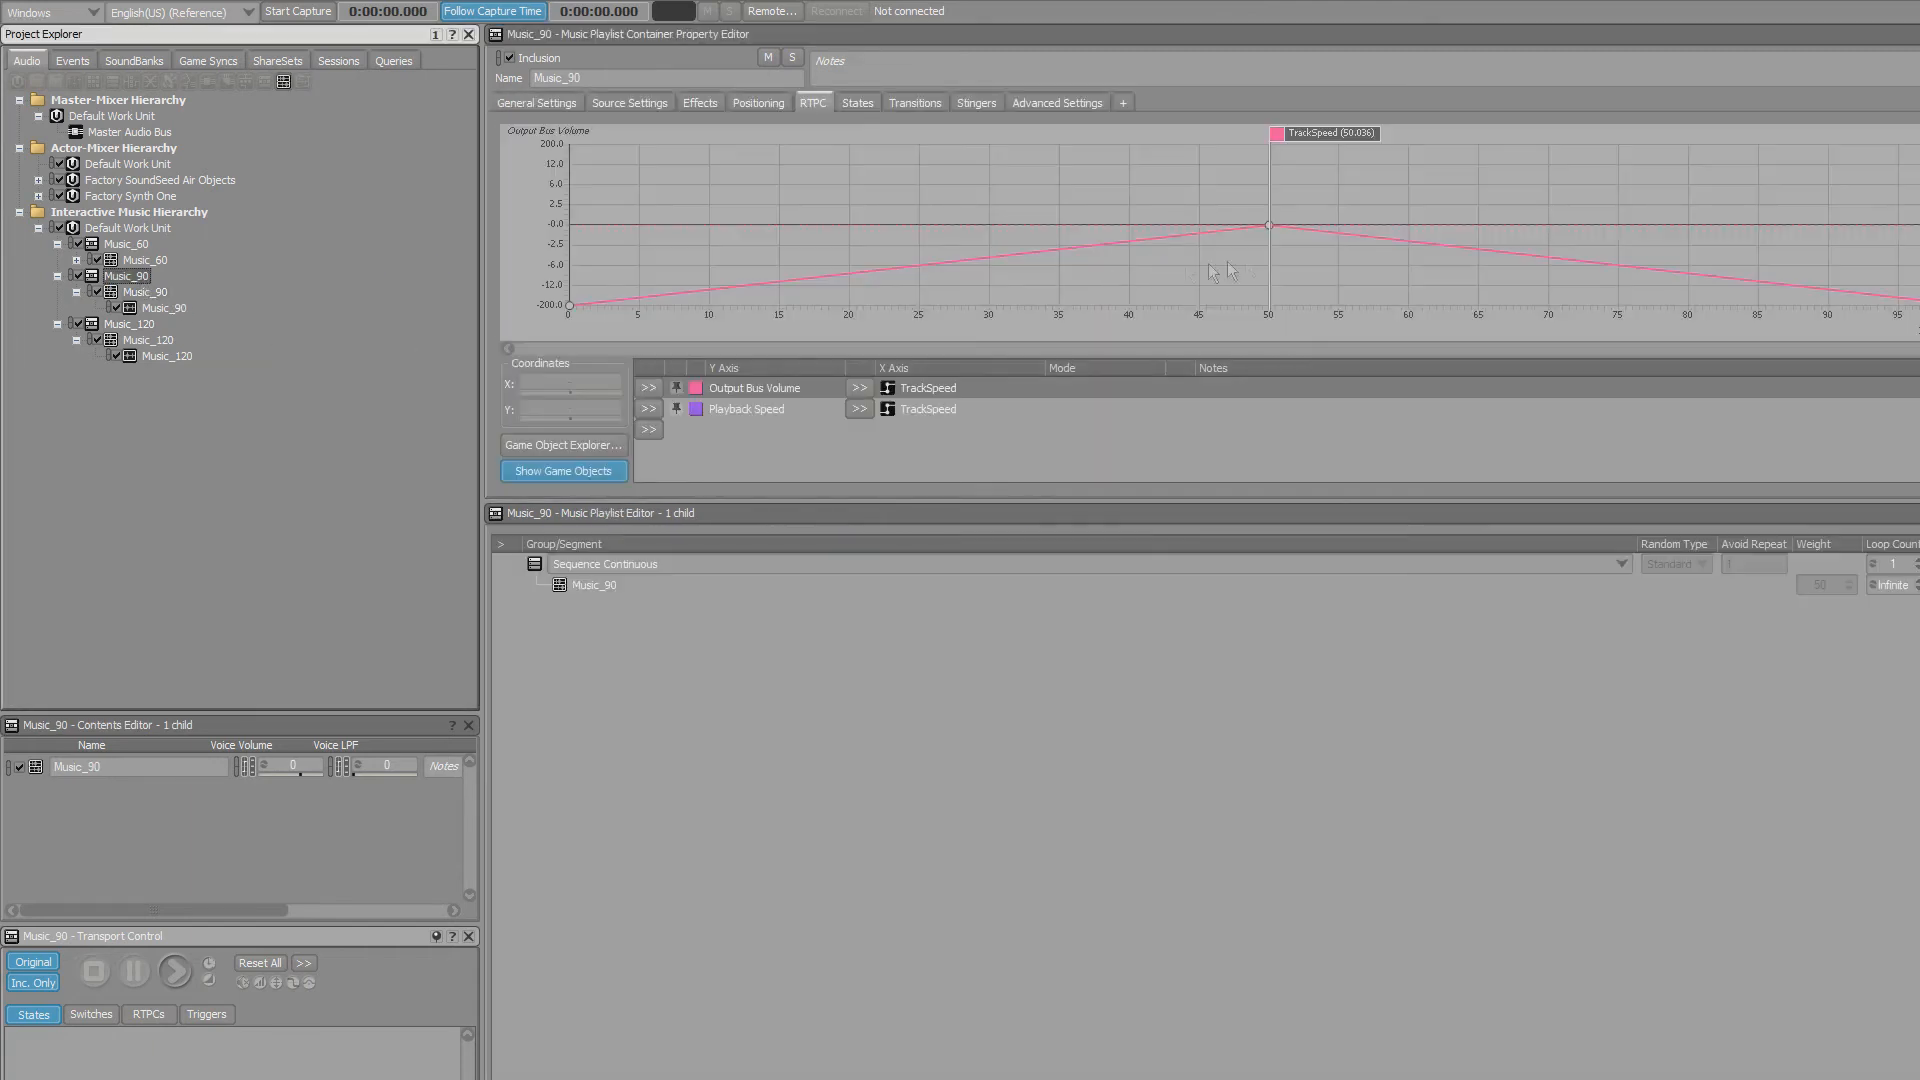
pyautogui.click(1268, 225)
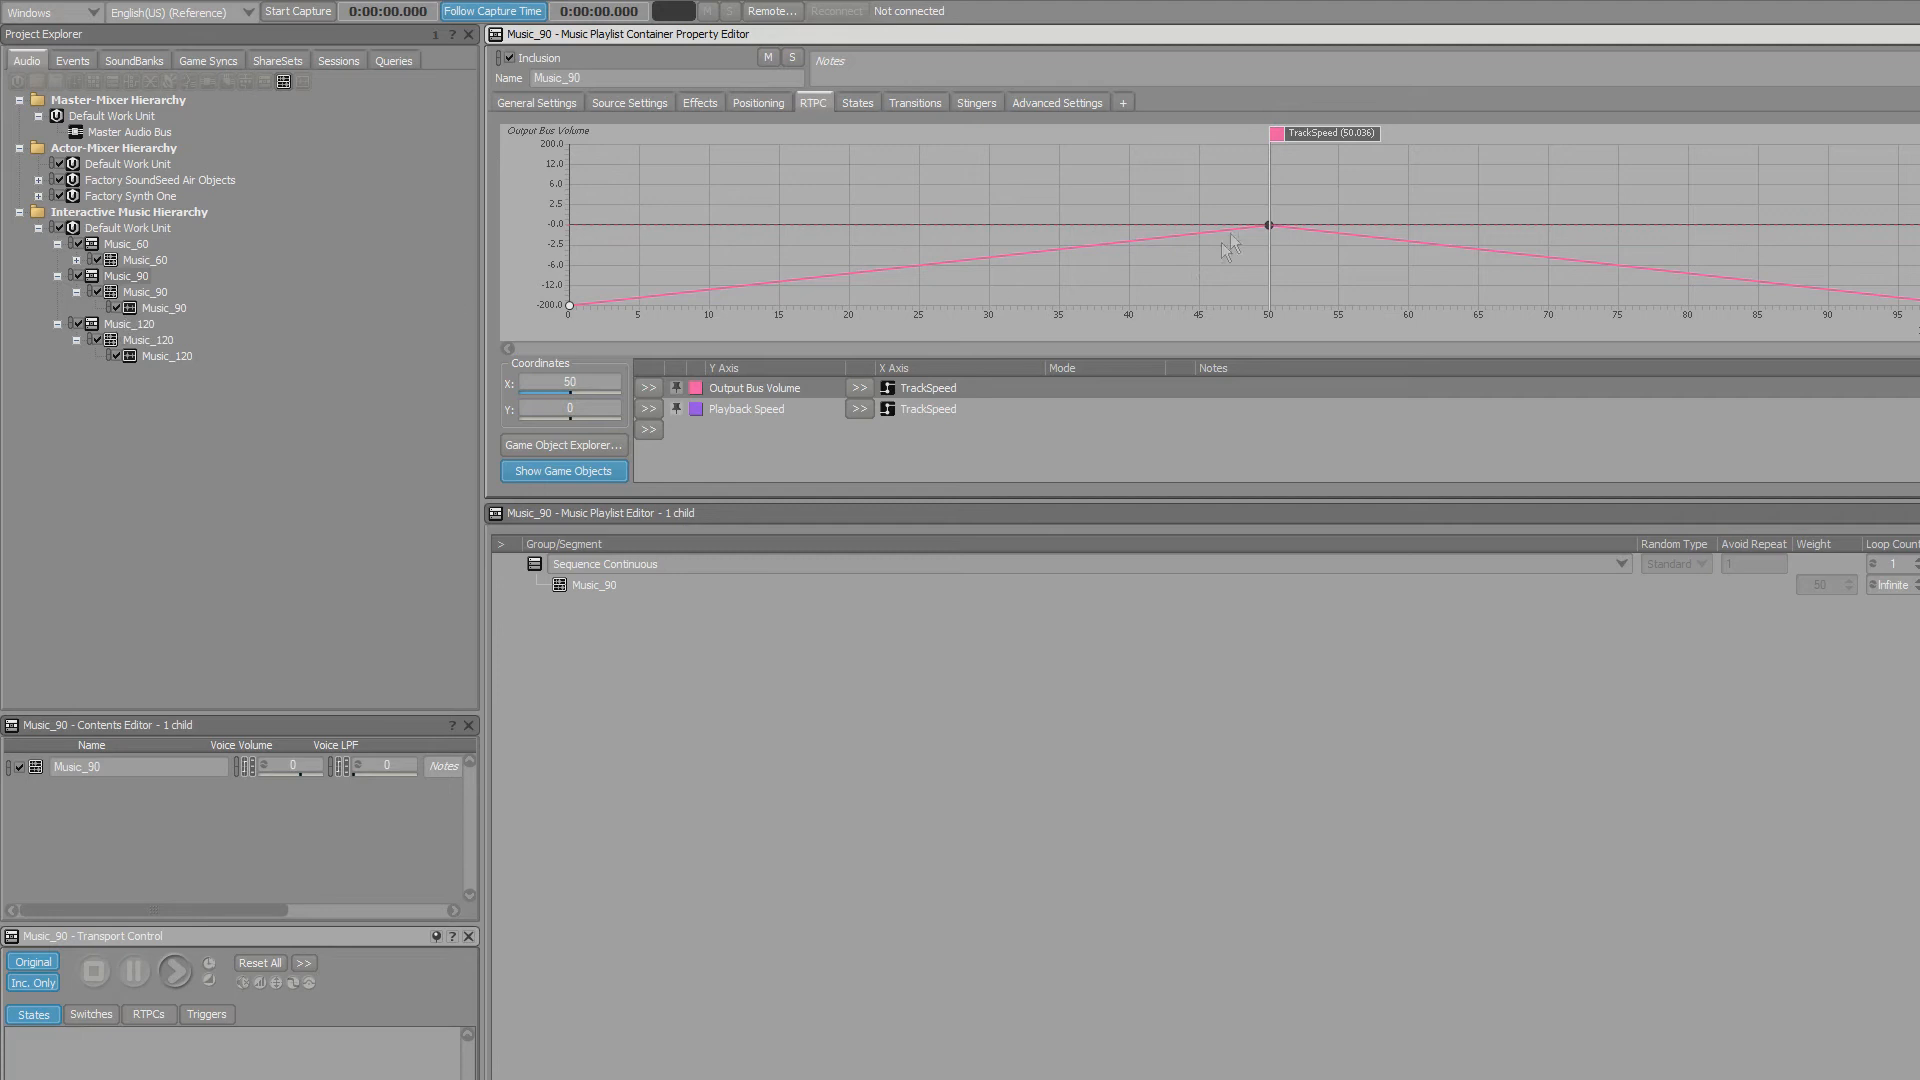
pyautogui.moveTo(1312, 148); pyautogui.dragTo(1868, 150)
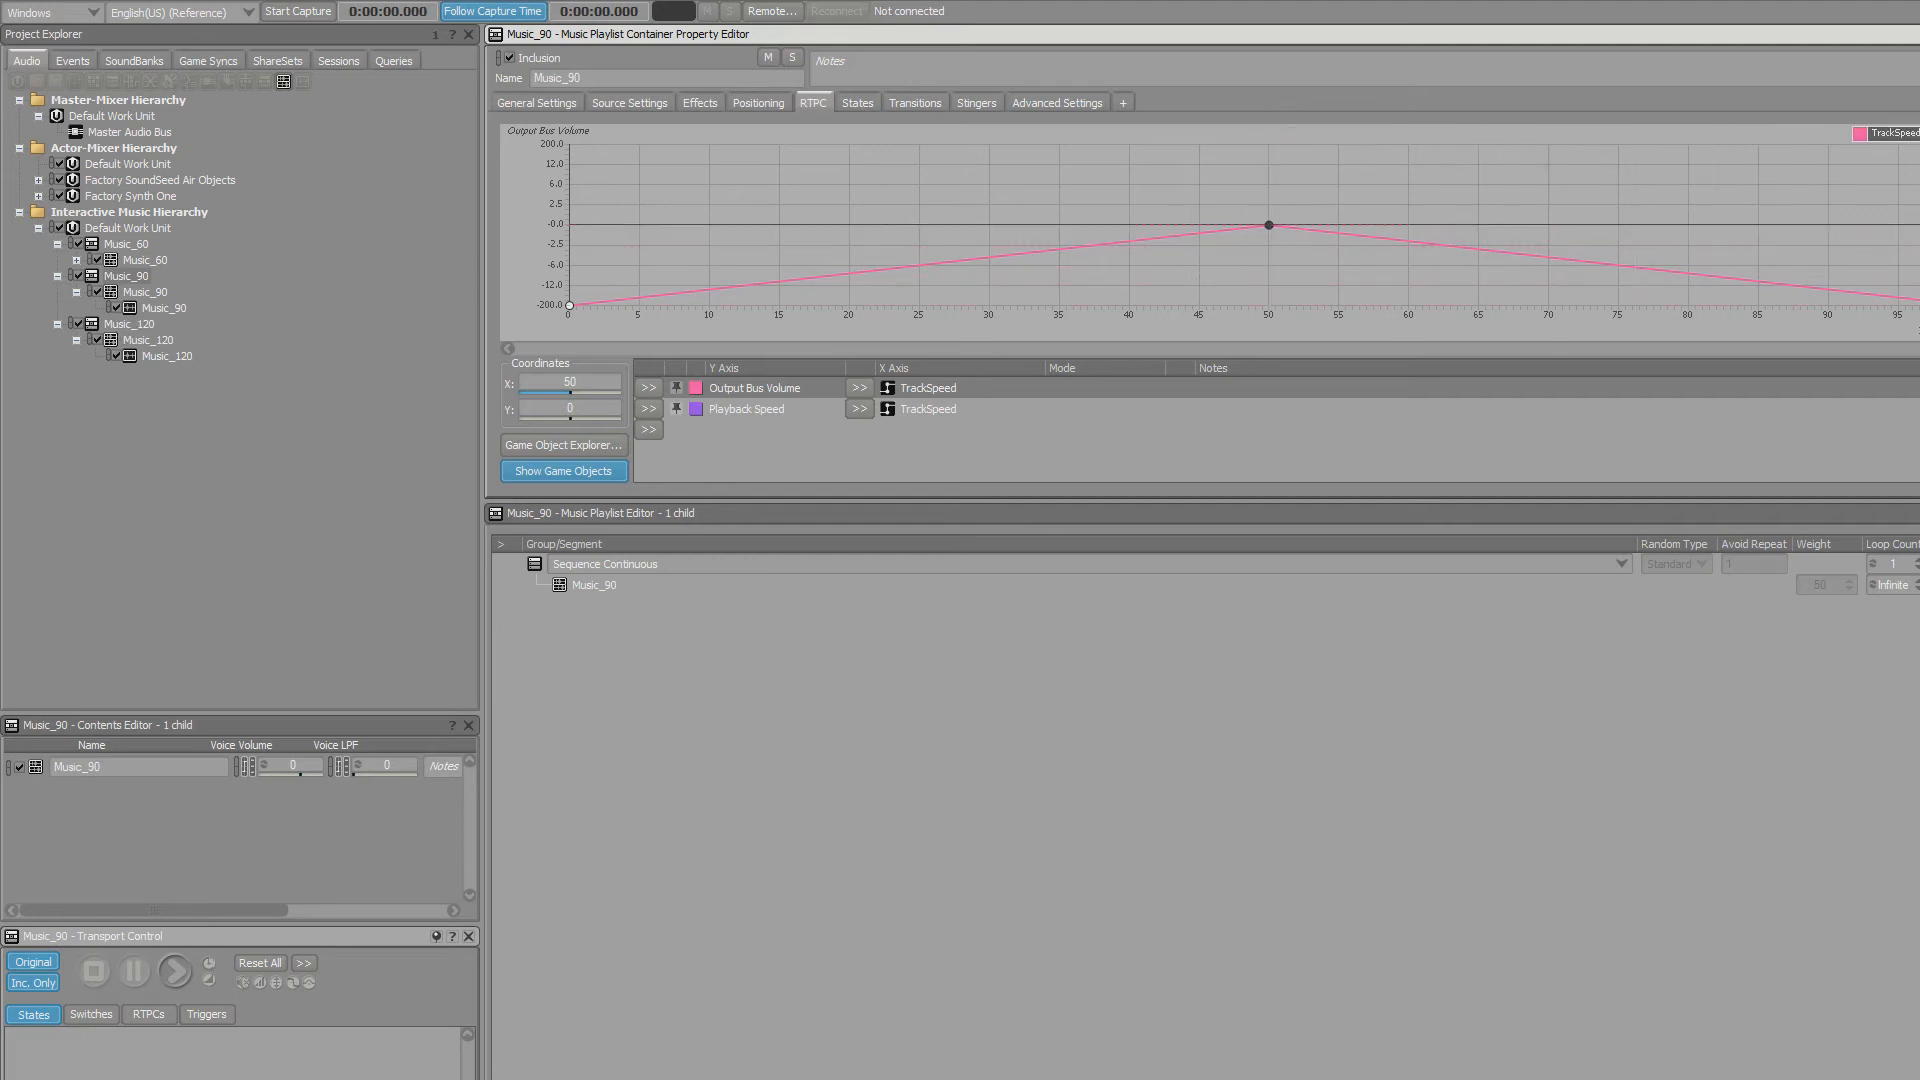
# Inspect the Music_90 Playback Speed curve point at TrackSpeed 50 and bring TrackSpeed back to about 50.
pyautogui.click(790, 412)
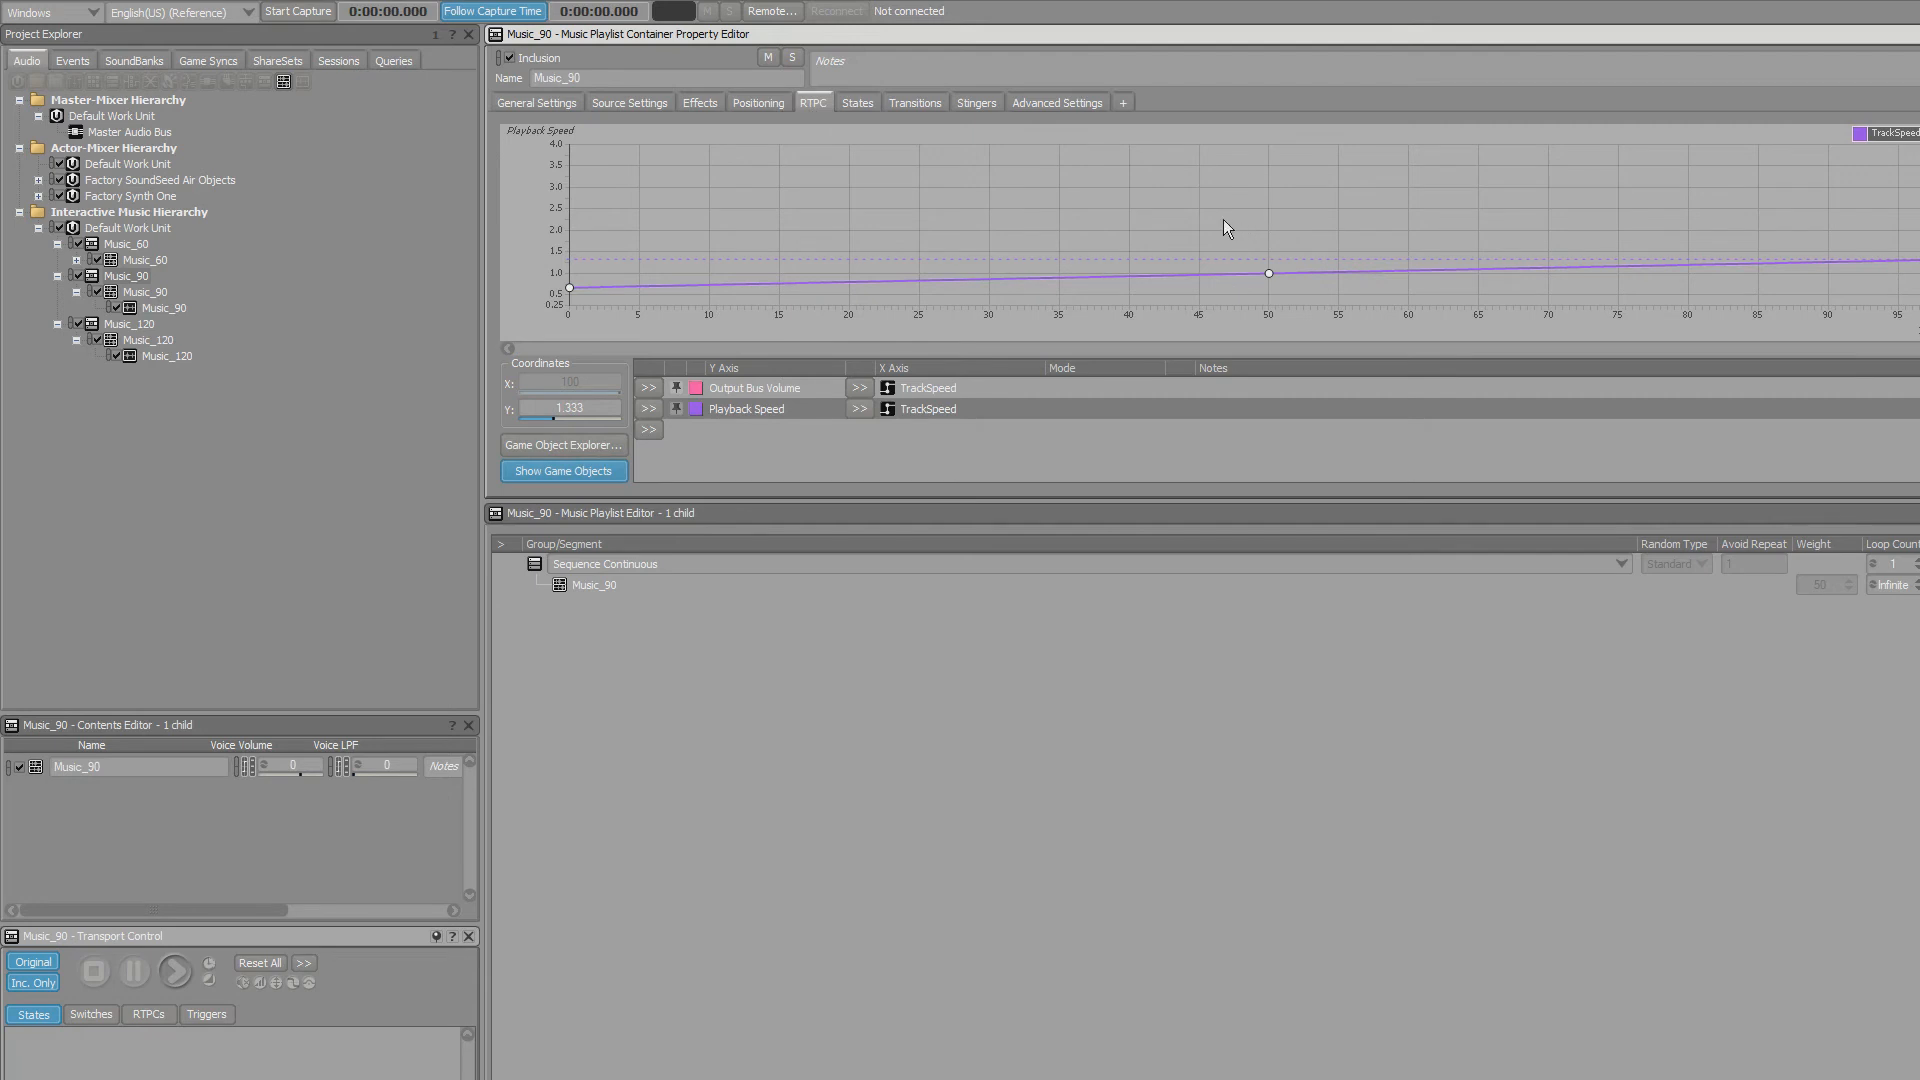
pyautogui.moveTo(1222, 219); pyautogui.dragTo(1305, 285)
pyautogui.moveTo(1916, 134); pyautogui.dragTo(1234, 162)
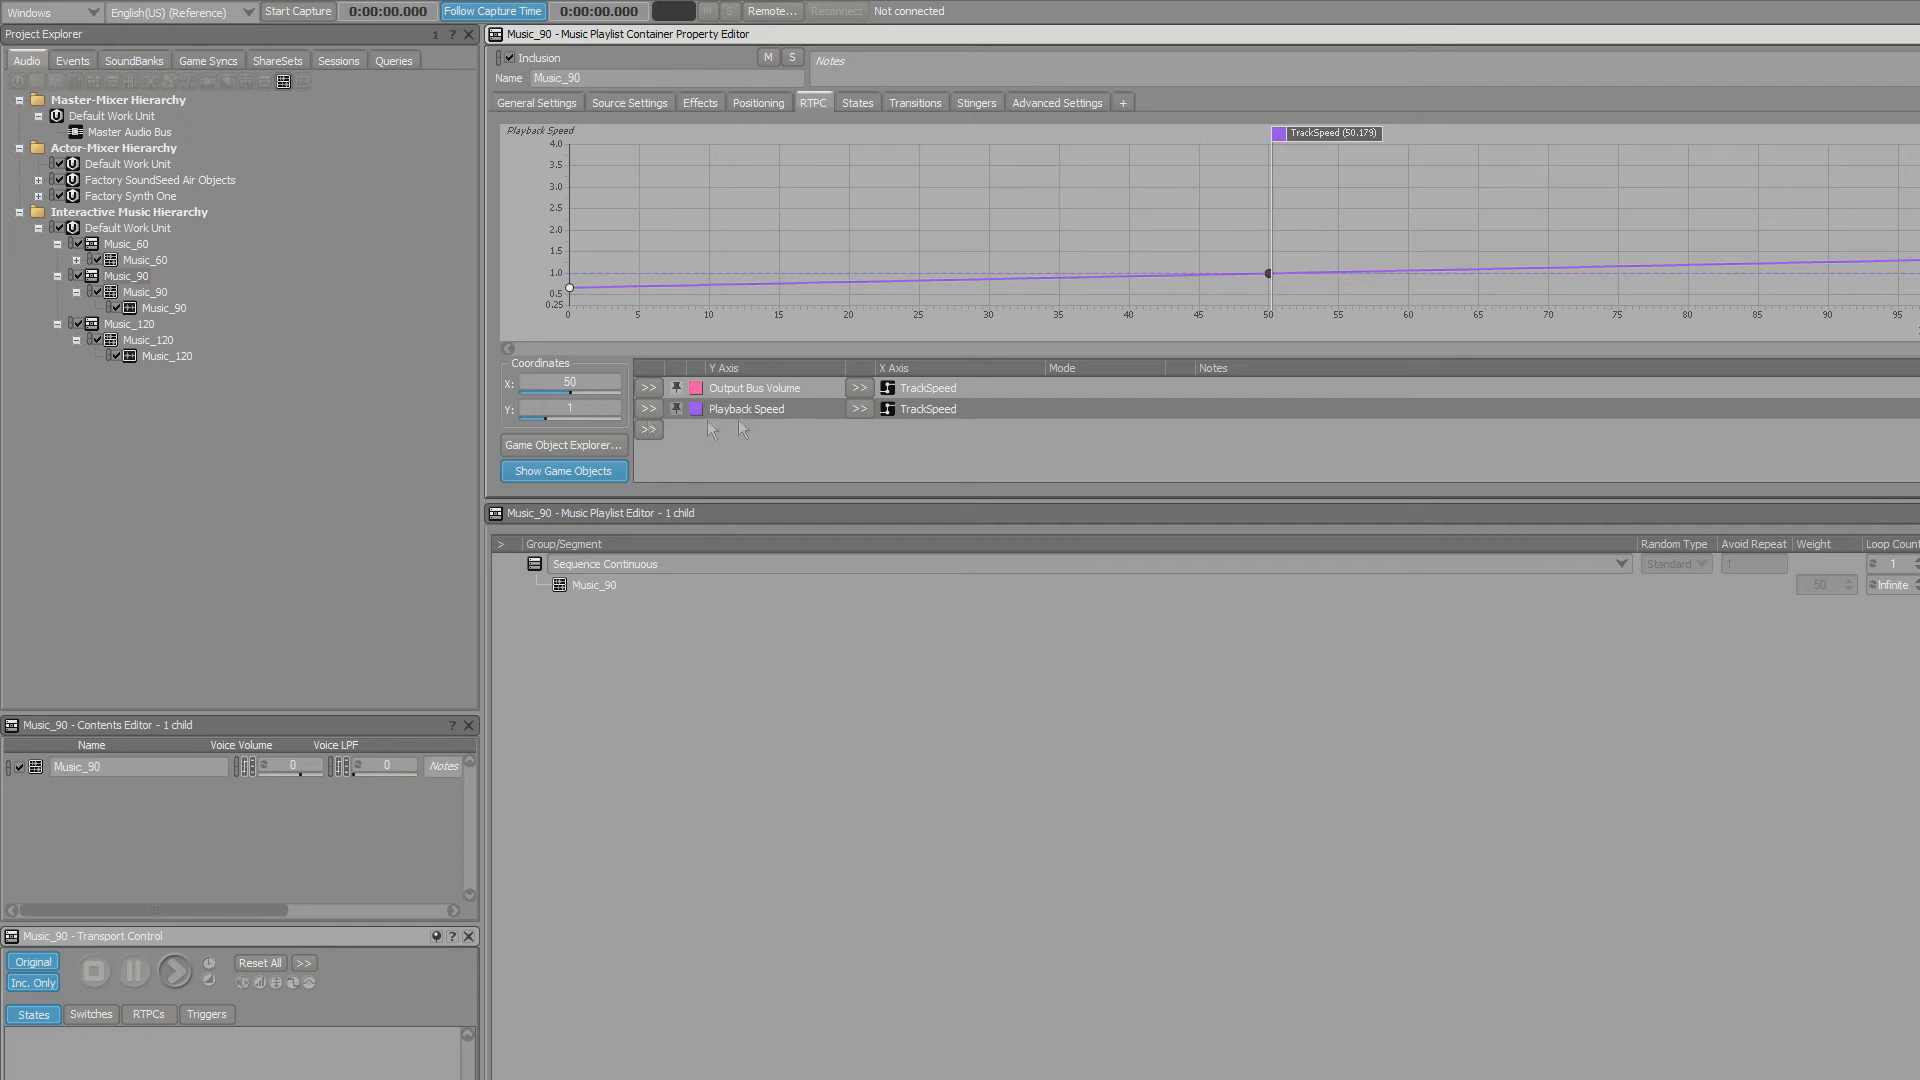
# Set TrackSpeed to 0, compare Music_90's Output Bus Volume and Playback Speed curves, and inspect the starting Playback Speed point.
pyautogui.click(776, 390)
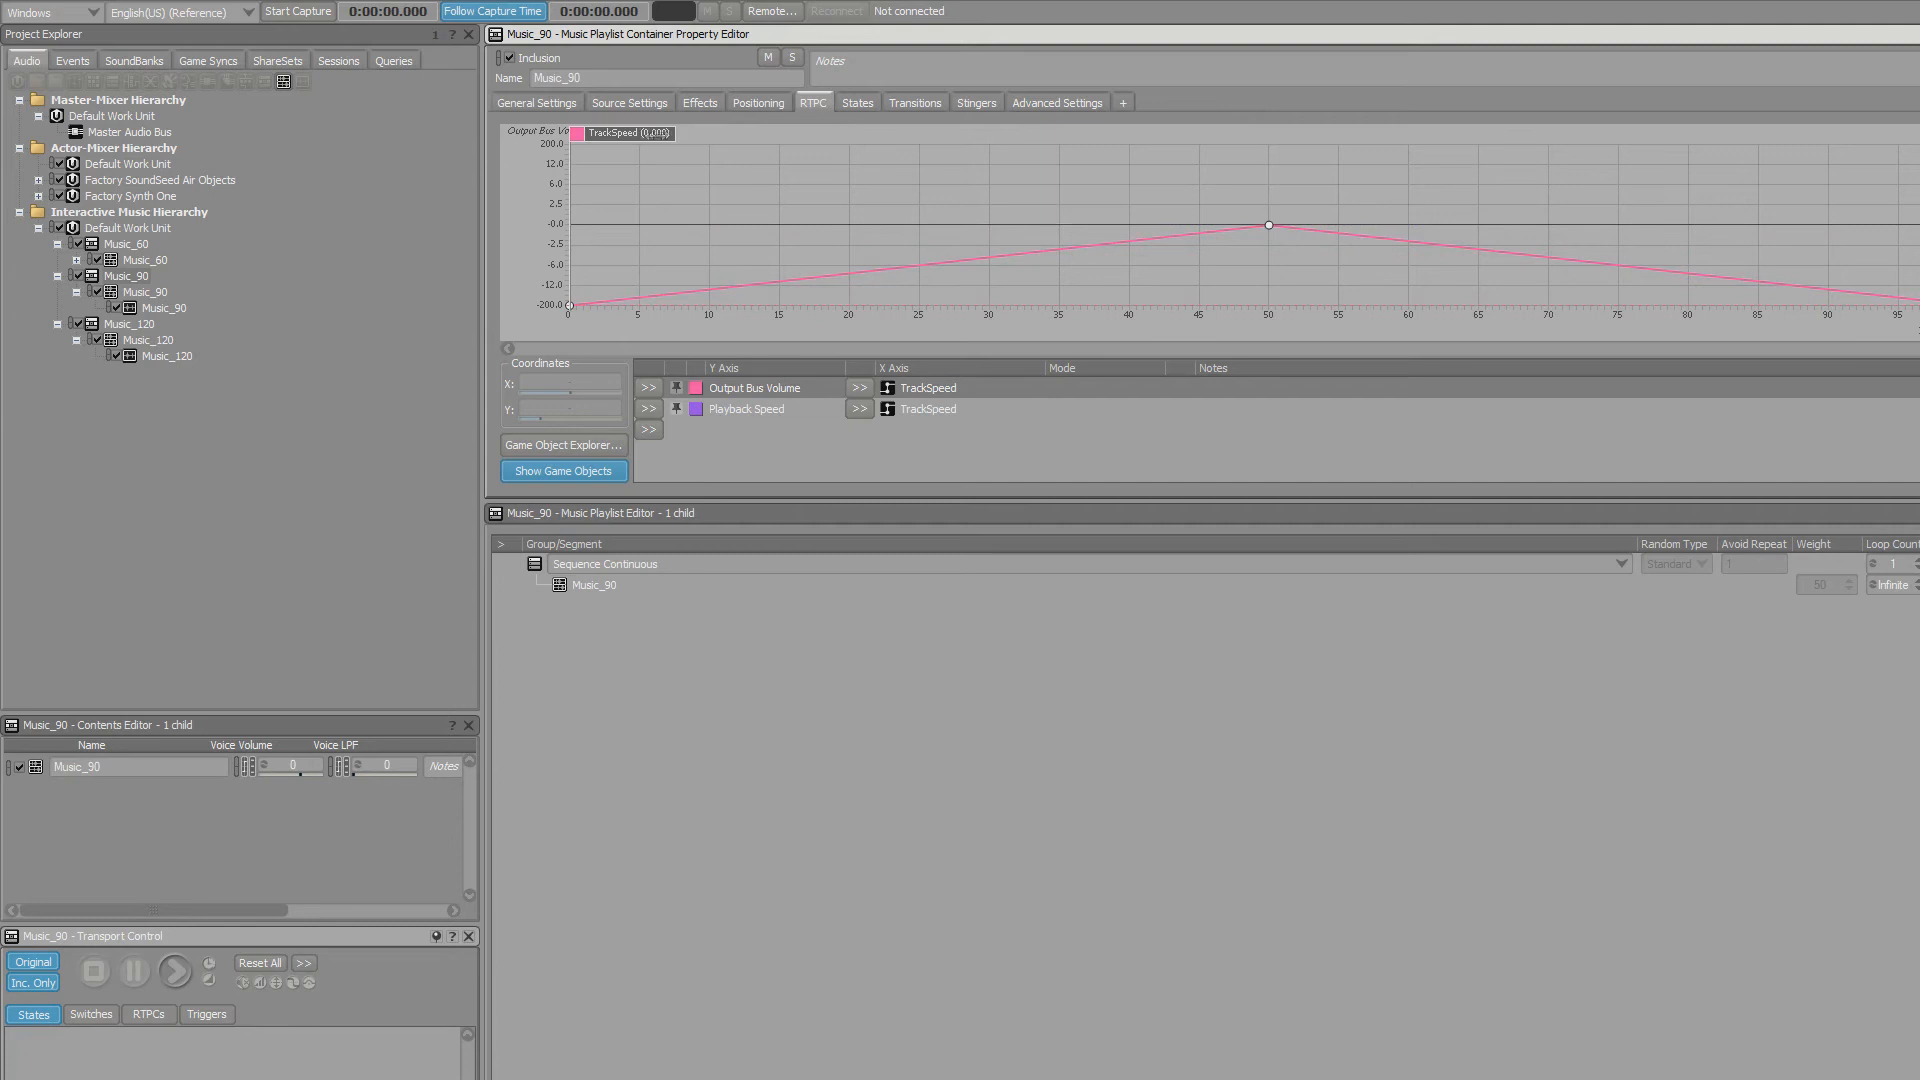
pyautogui.click(726, 412)
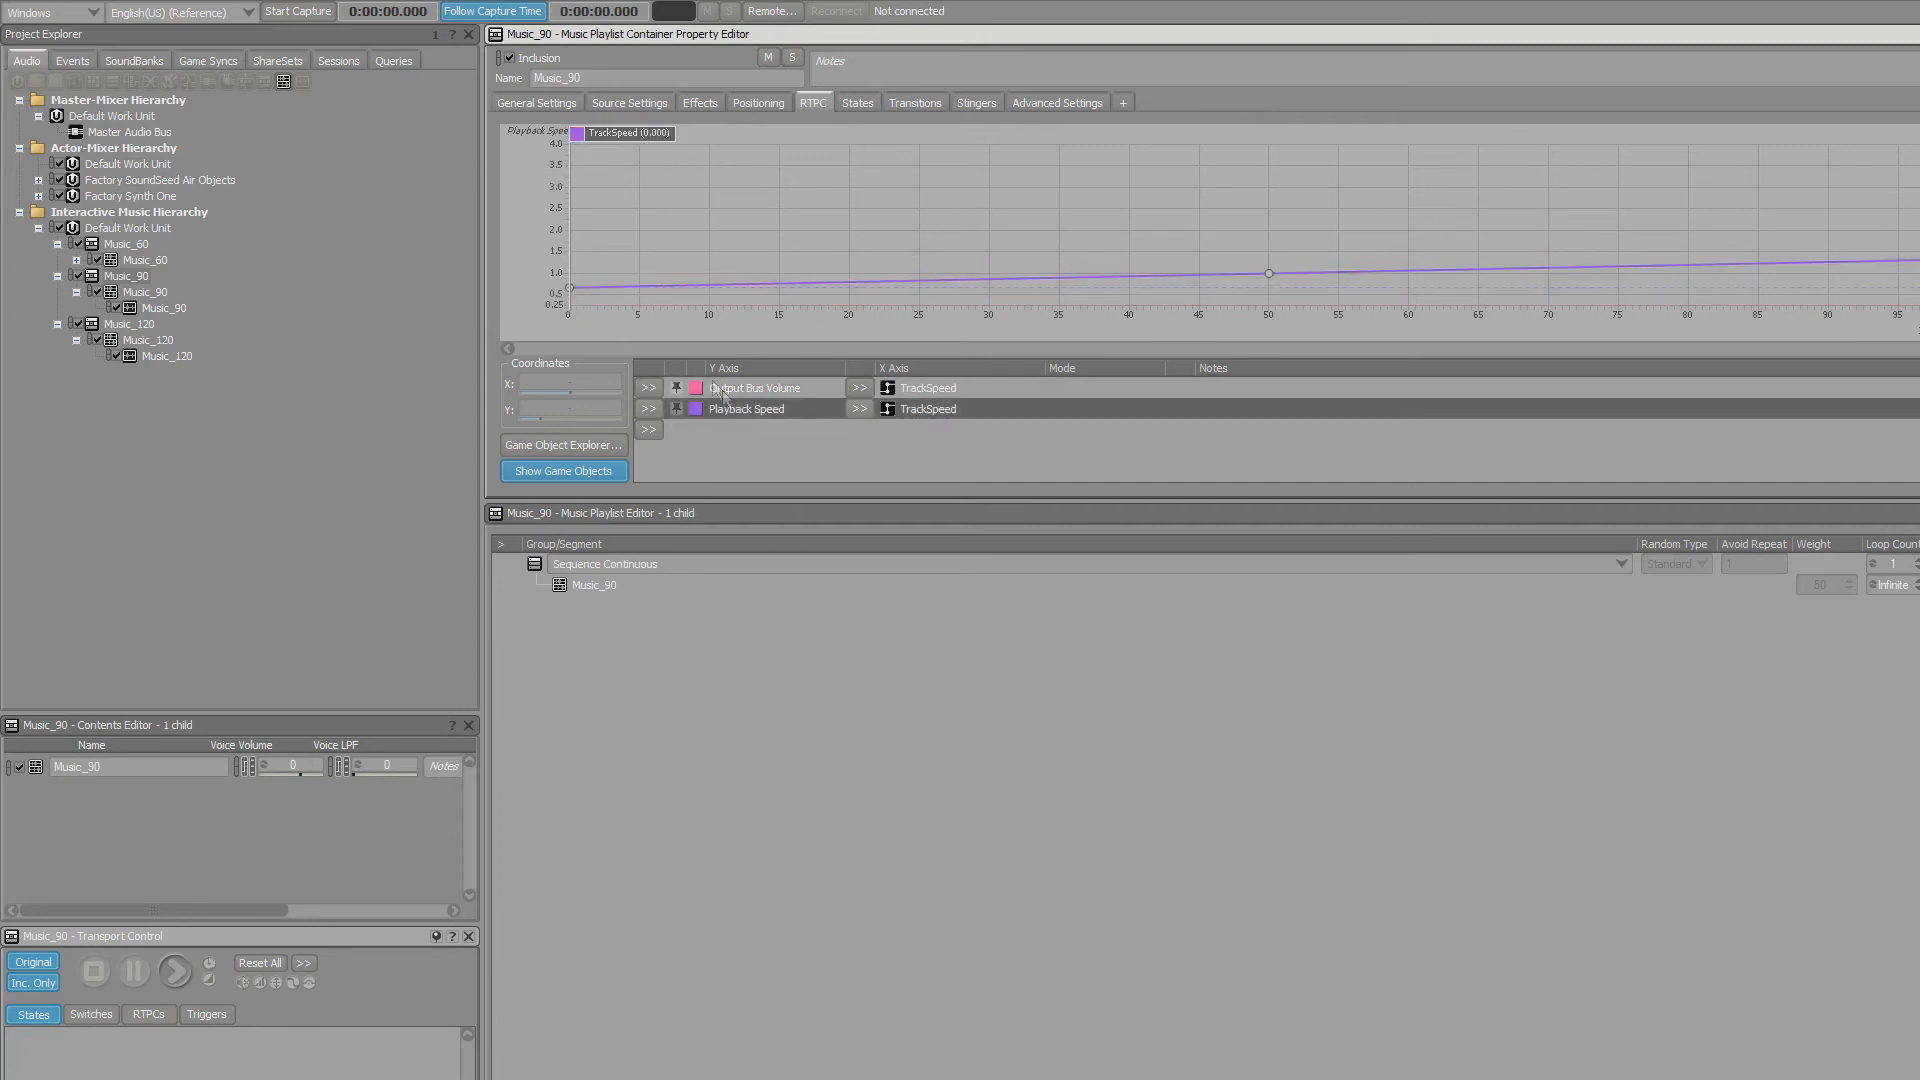
pyautogui.moveTo(598, 270); pyautogui.dragTo(532, 300)
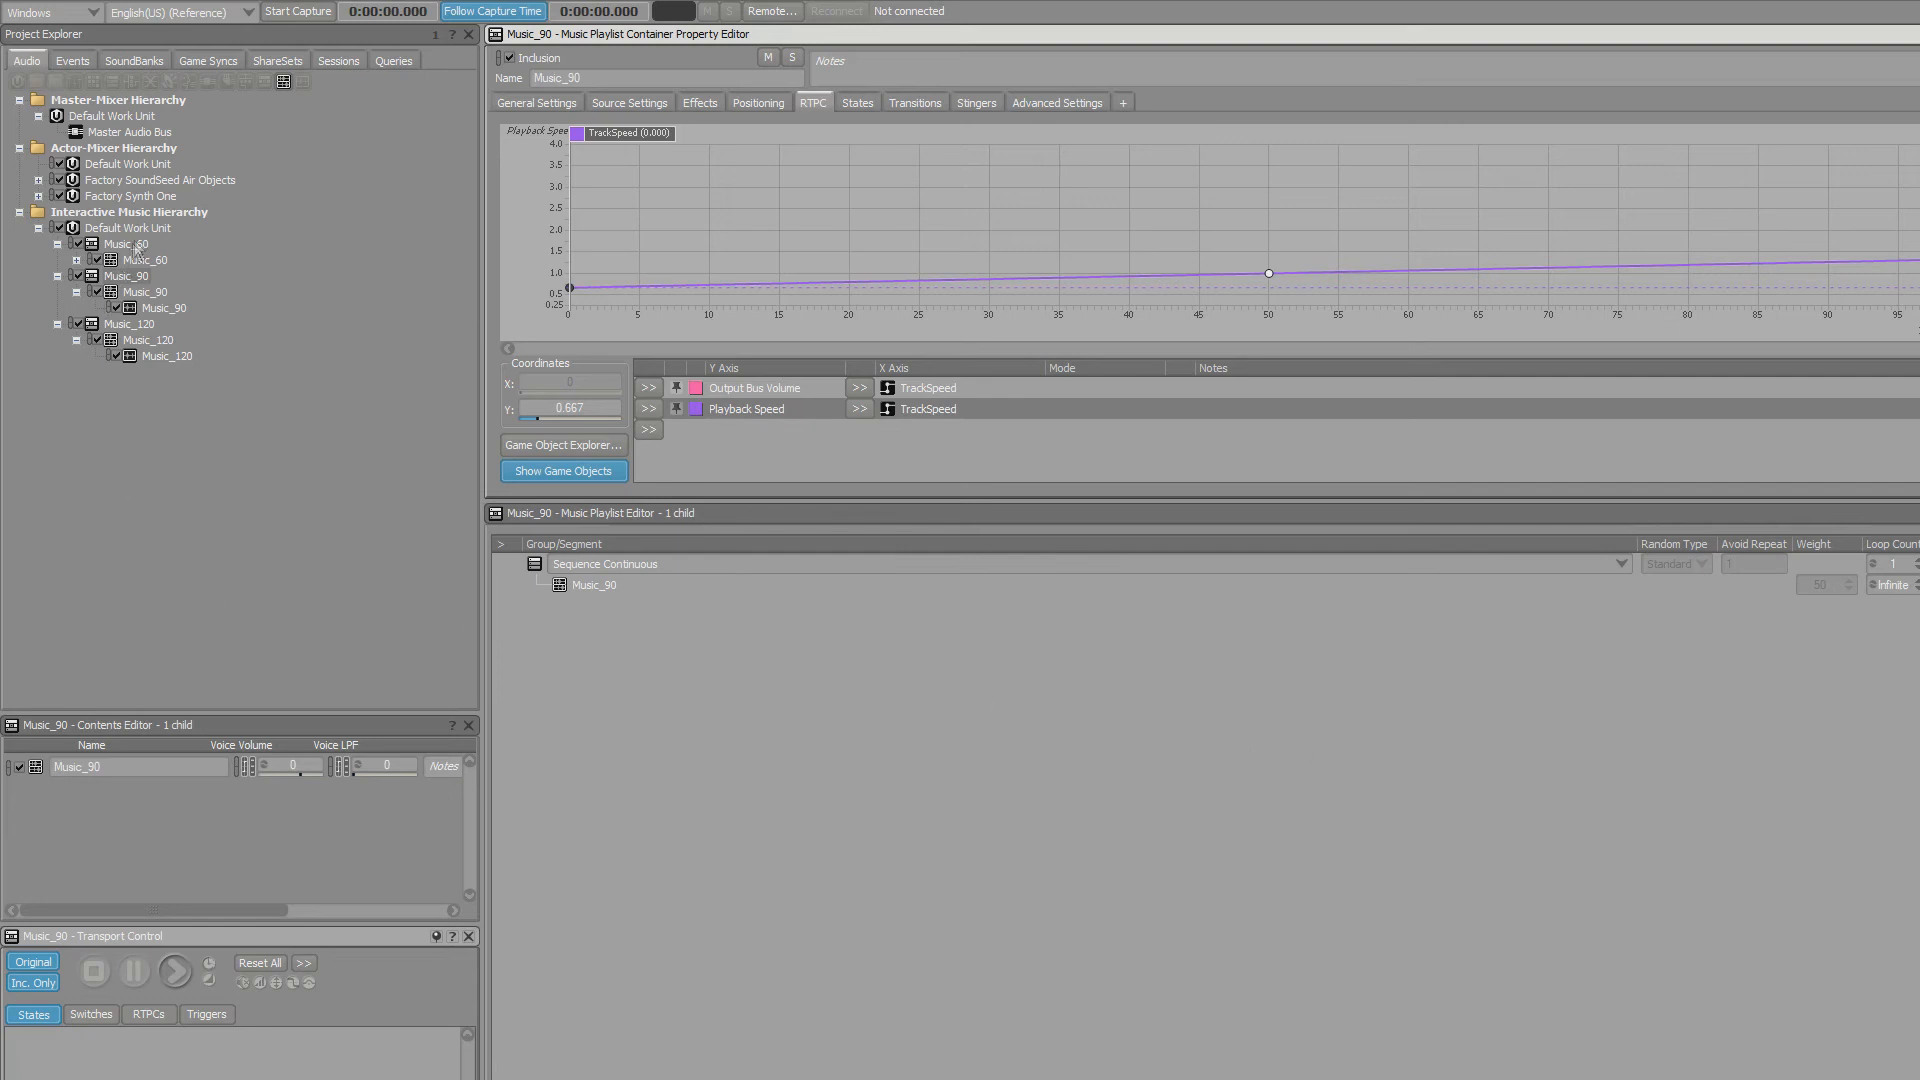
# Inspect Music_60's Output Bus Volume and Playback Speed curves, moving TrackSpeed to its maximum and back to 0.
pyautogui.click(140, 245)
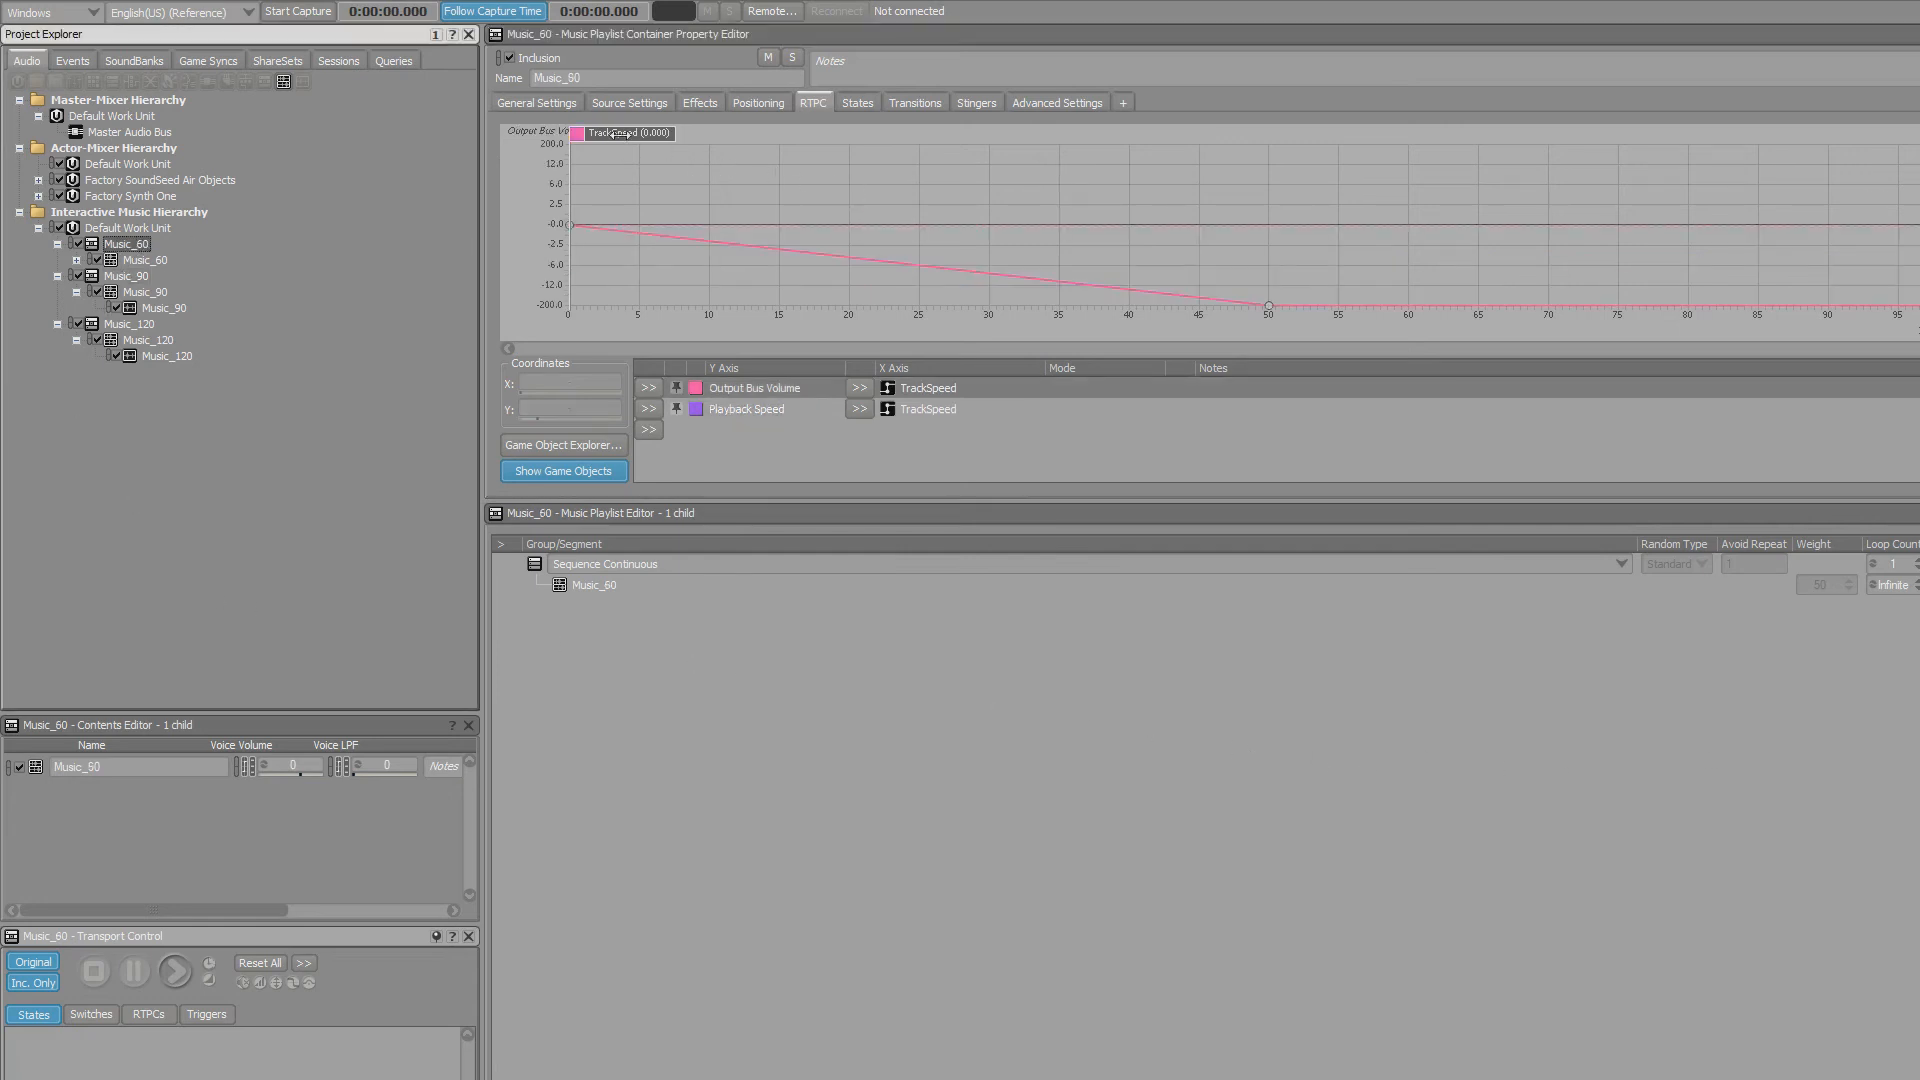
pyautogui.moveTo(1201, 250); pyautogui.dragTo(1286, 259)
pyautogui.click(779, 409)
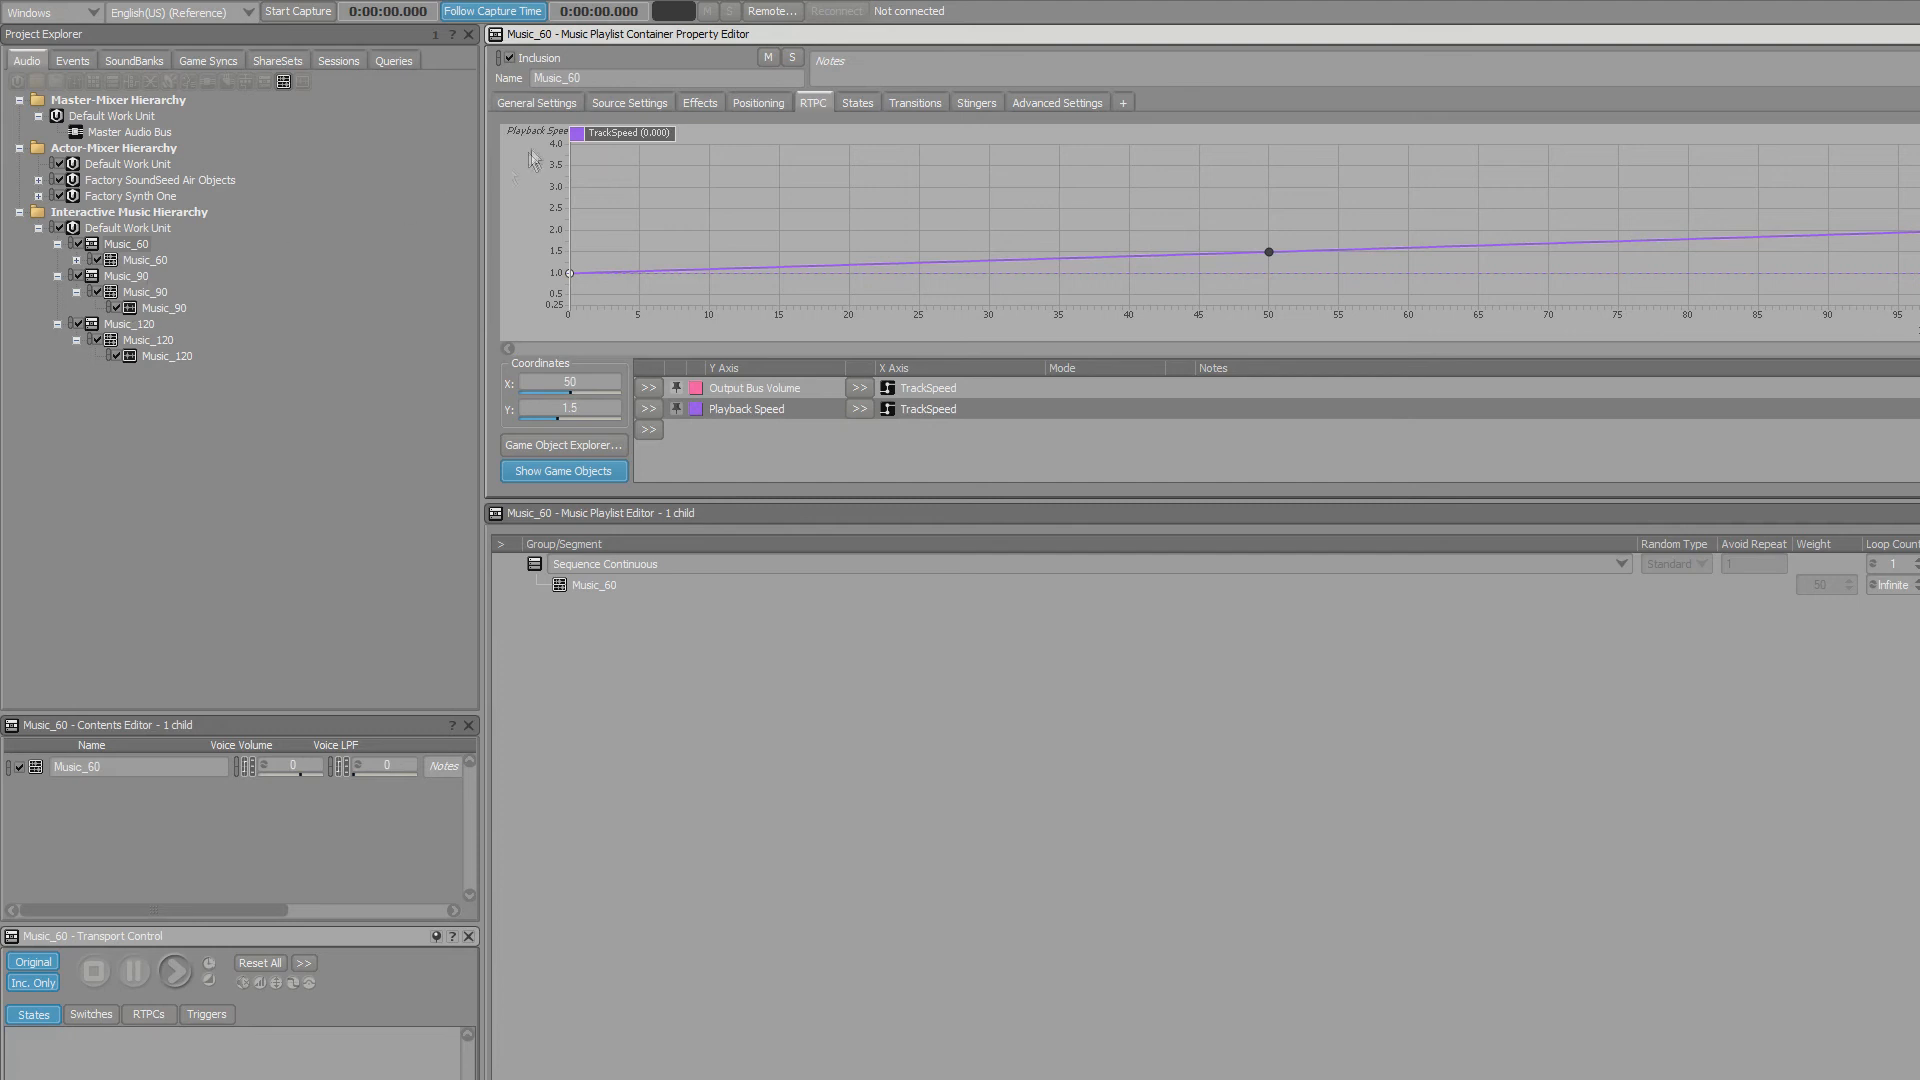
pyautogui.moveTo(598, 132); pyautogui.dragTo(1915, 175)
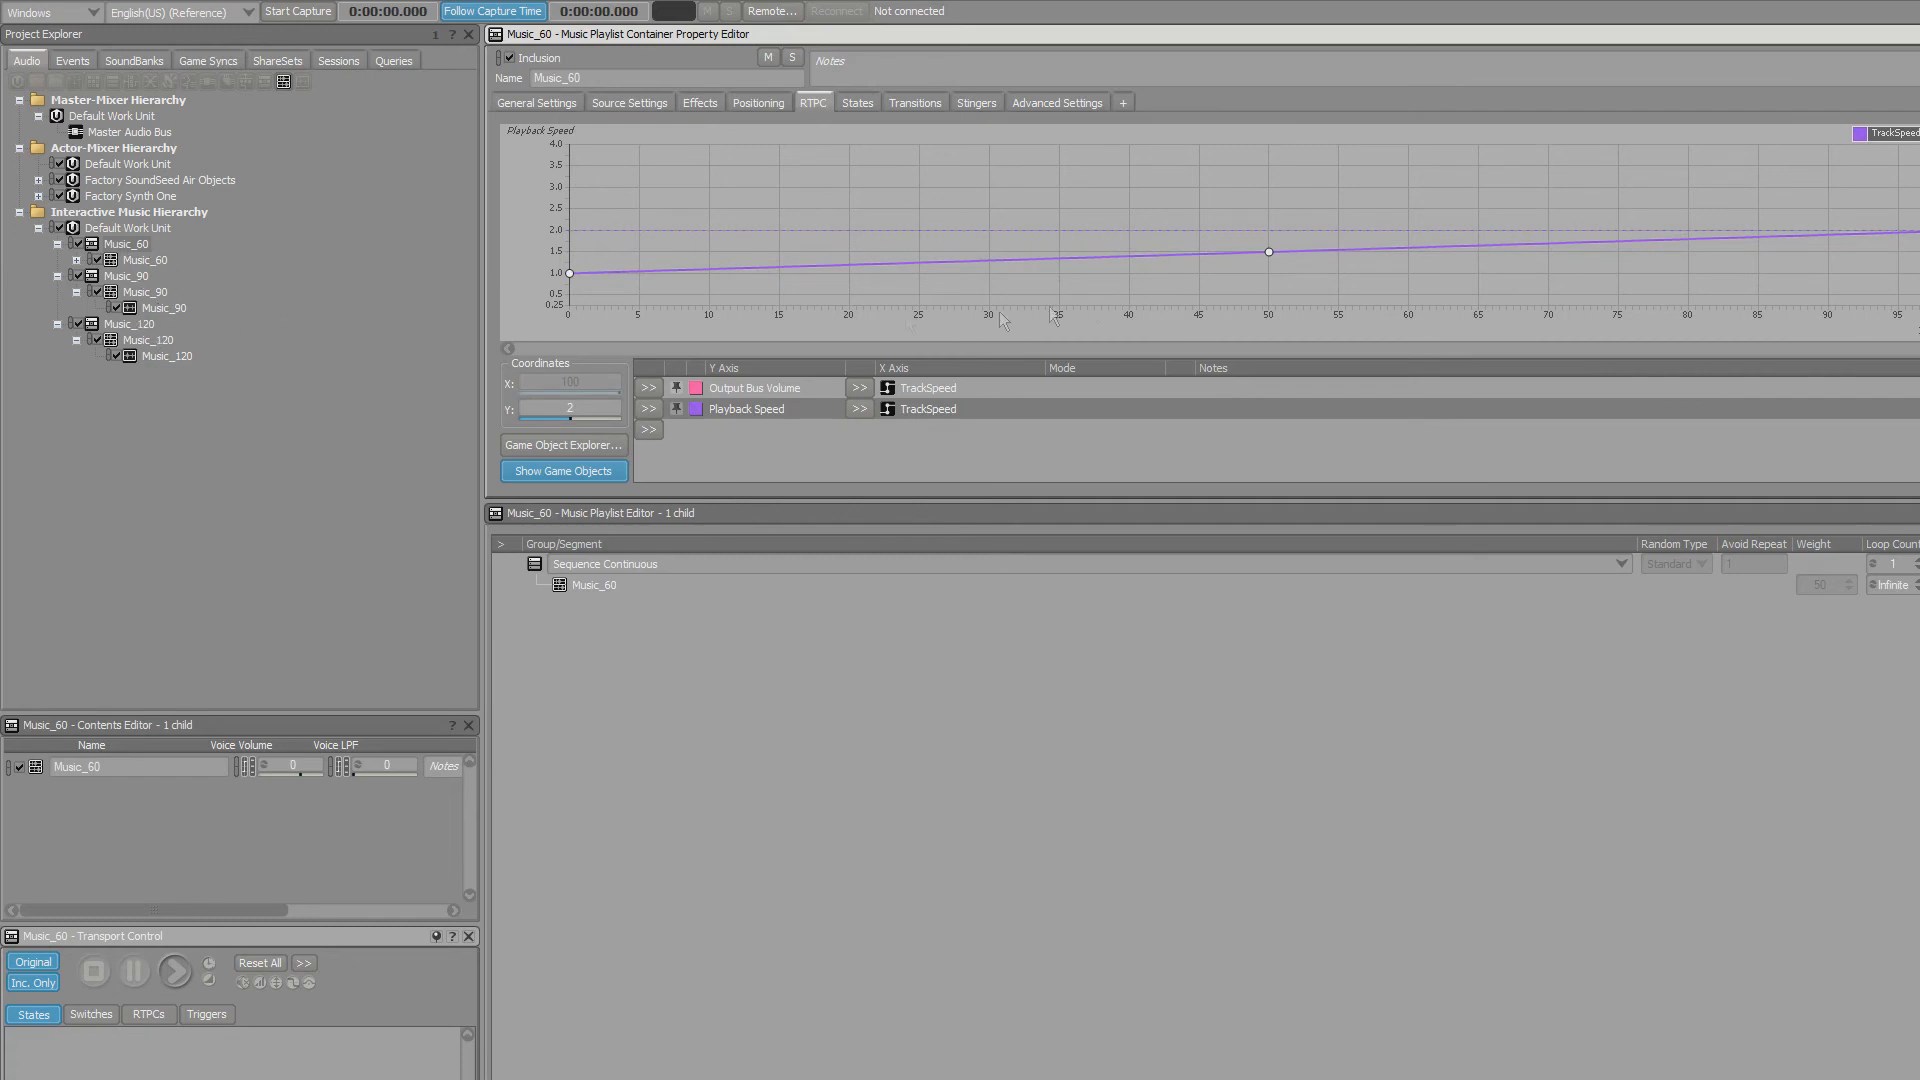
pyautogui.moveTo(1919, 145)
pyautogui.mouseDown()
pyautogui.moveTo(1225, 226)
pyautogui.moveTo(409, 261)
pyautogui.mouseUp()
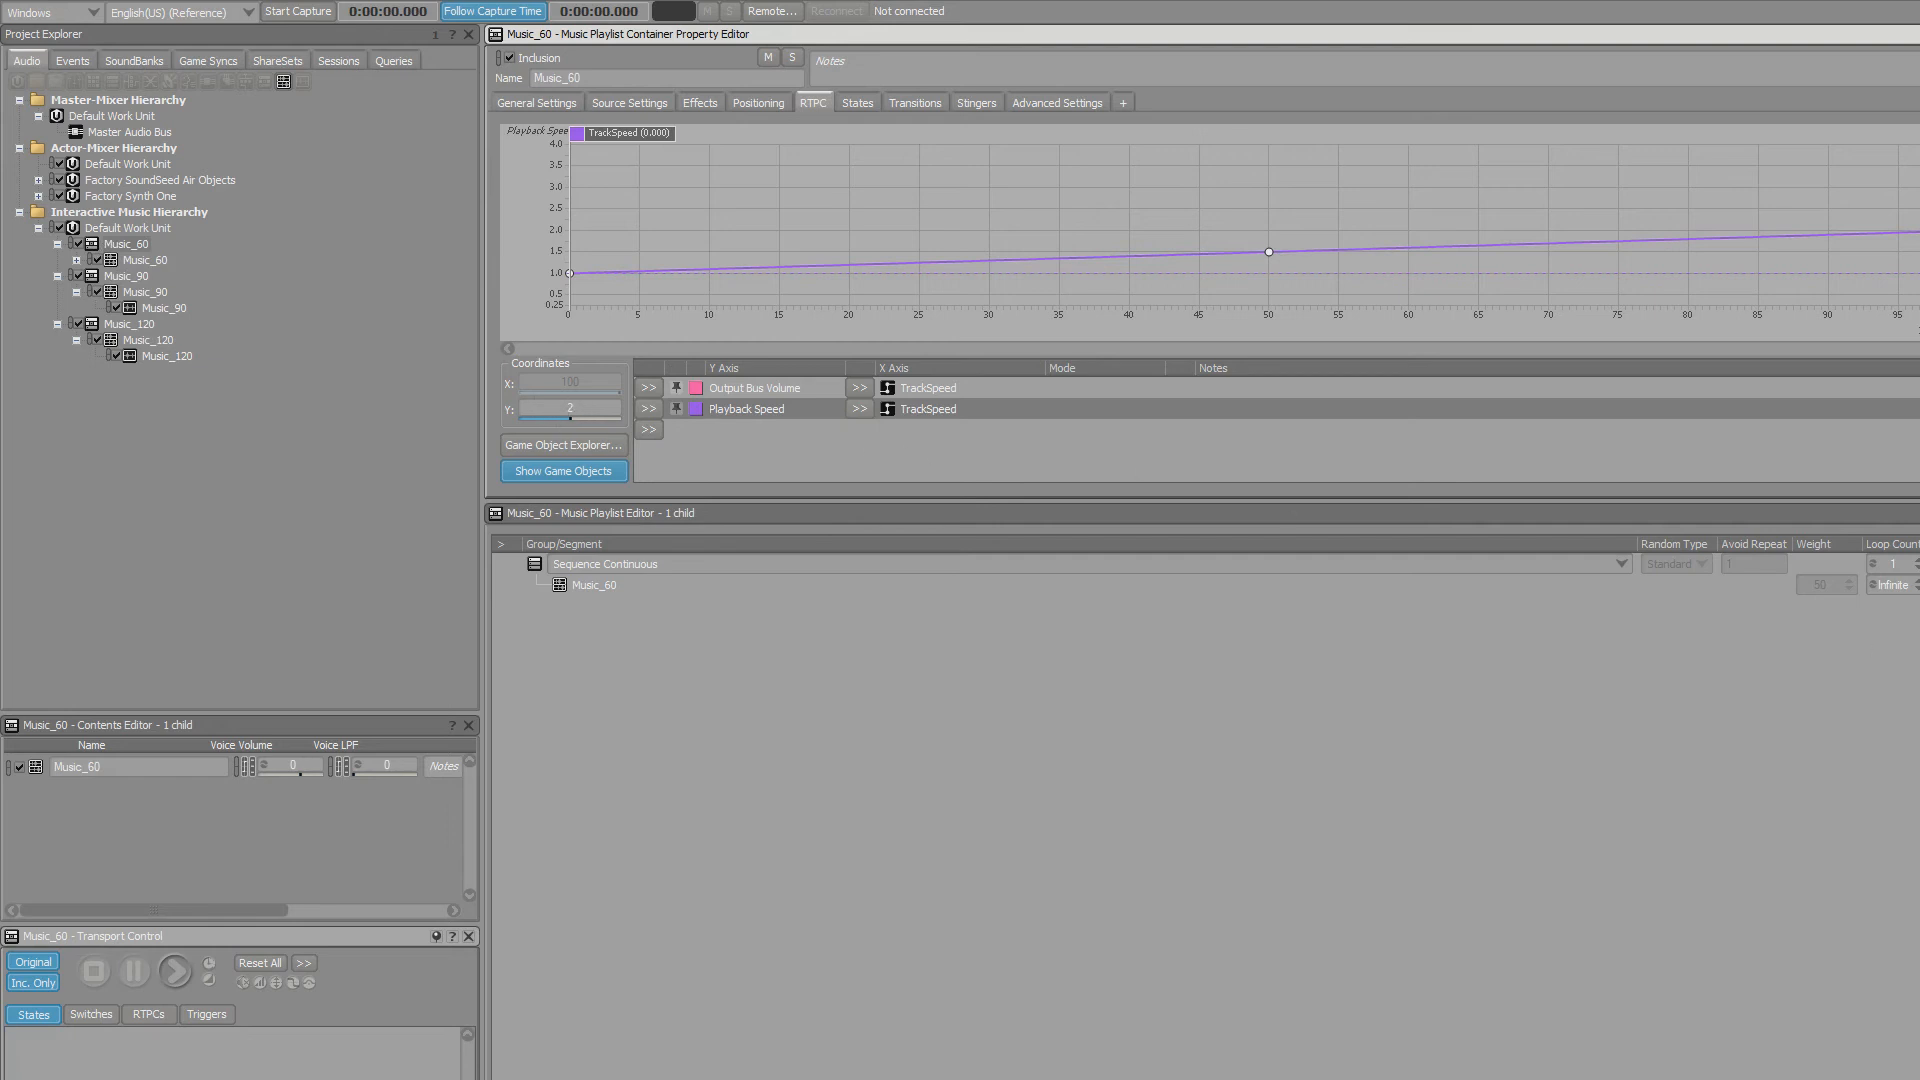
pyautogui.click(919, 700)
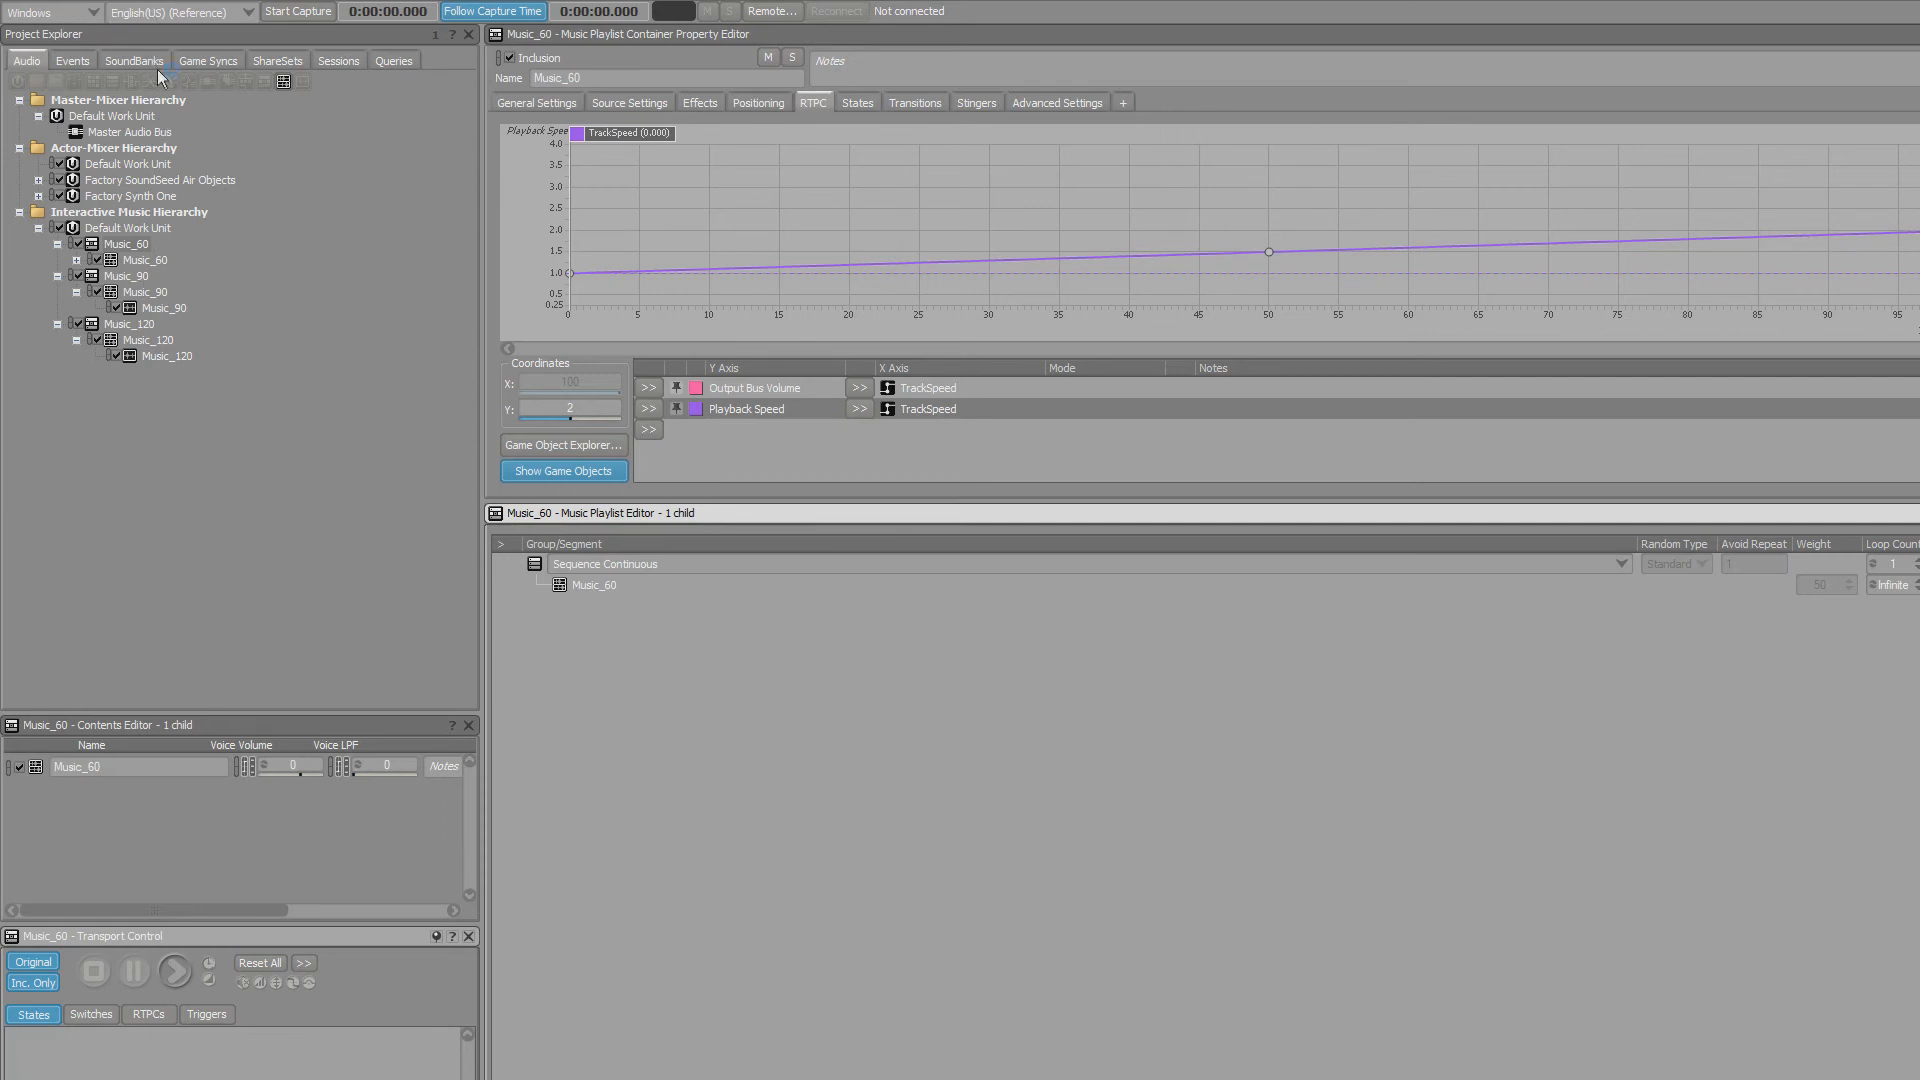
# Switch to the layout with the Event Viewer and open the Play_Music event to review its actions.
pyautogui.press('F5')
pyautogui.click(73, 60)
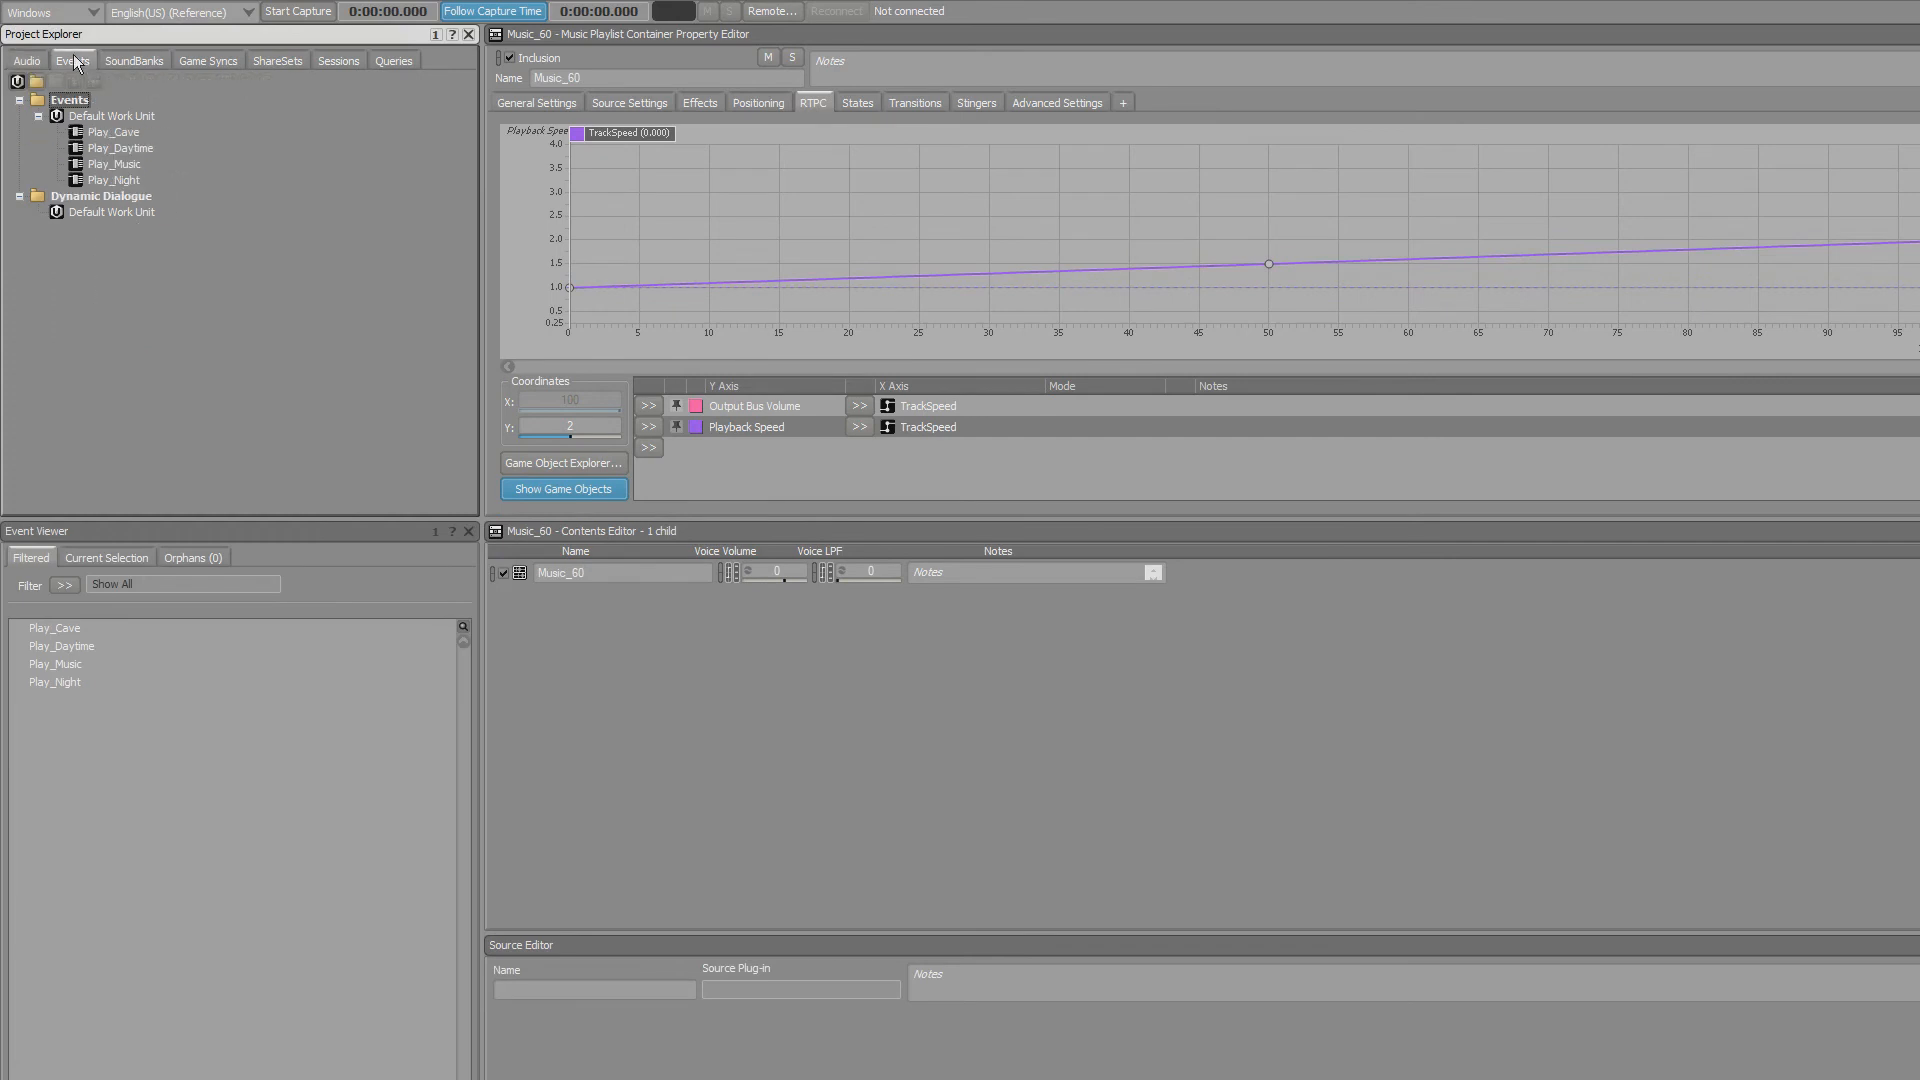
pyautogui.click(125, 165)
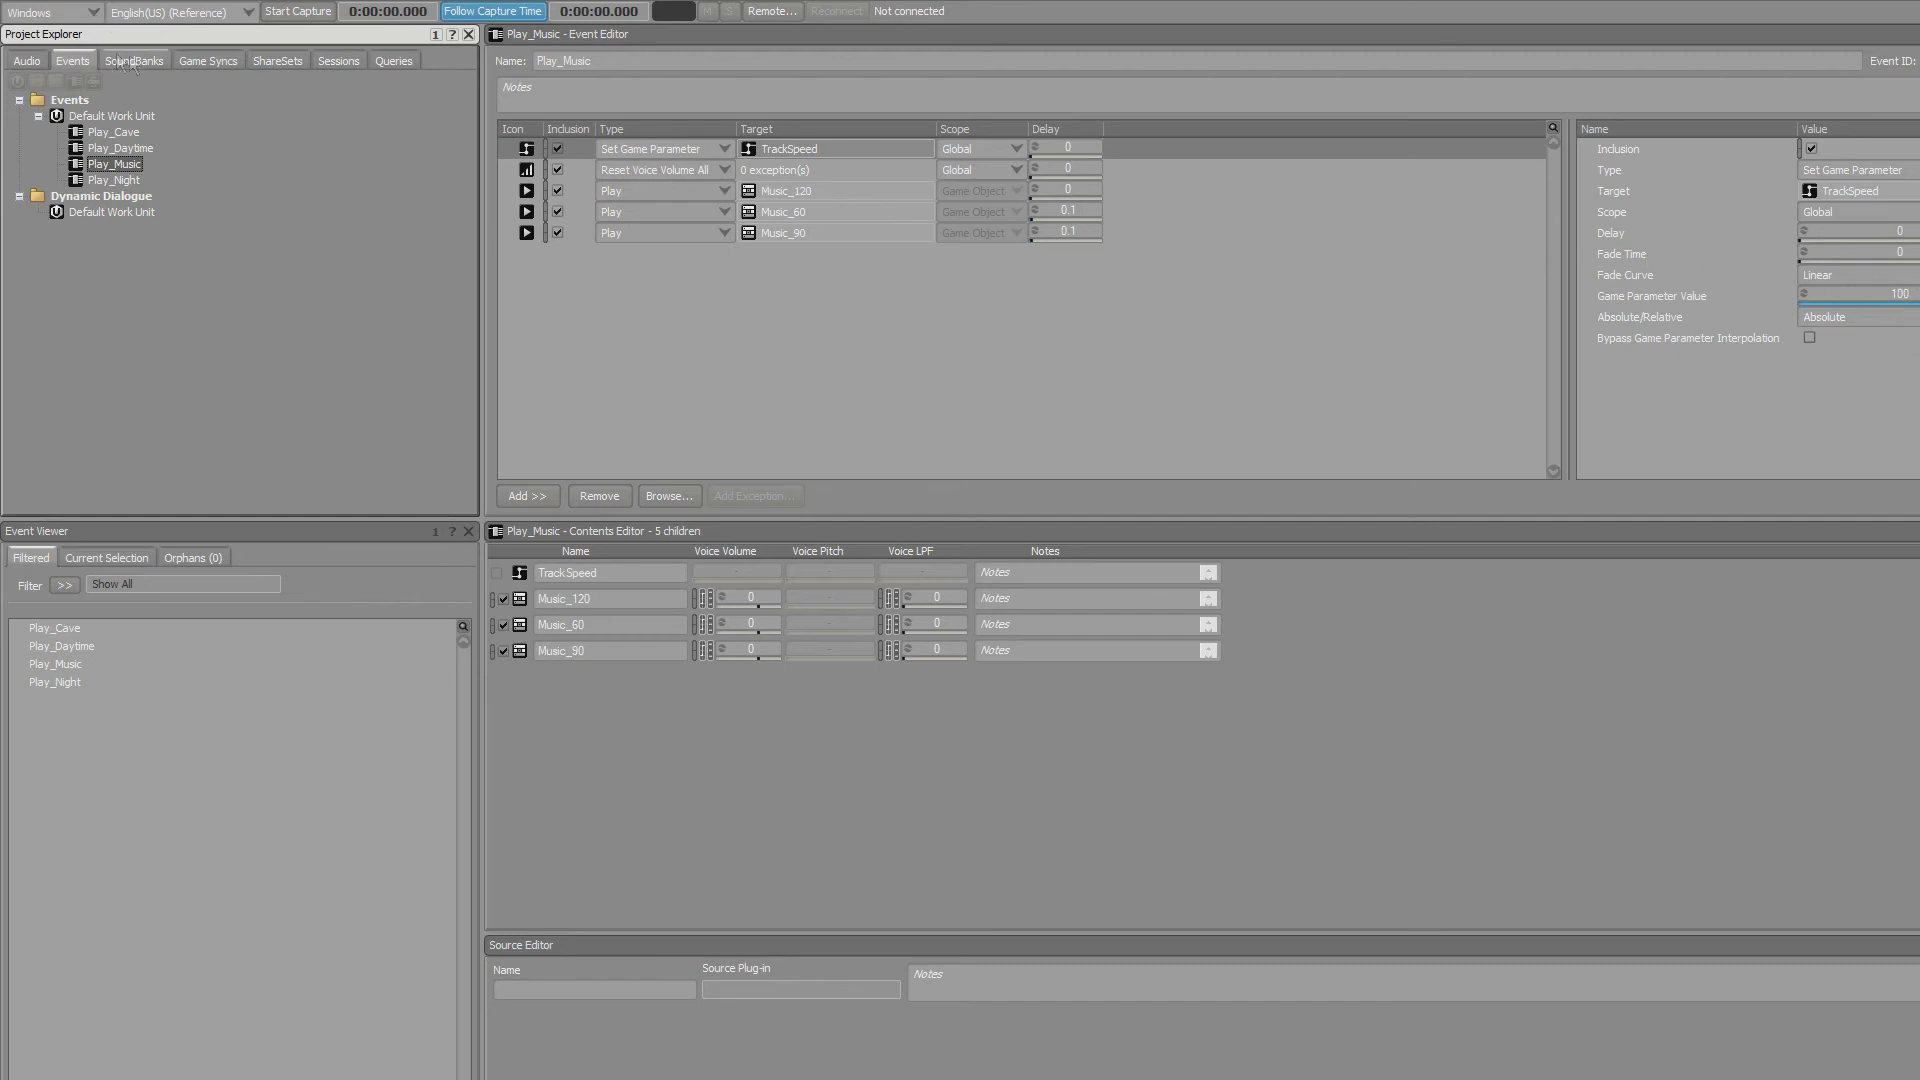
# Set the default value of the TrackSpeed game parameter to 100.
pyautogui.click(208, 61)
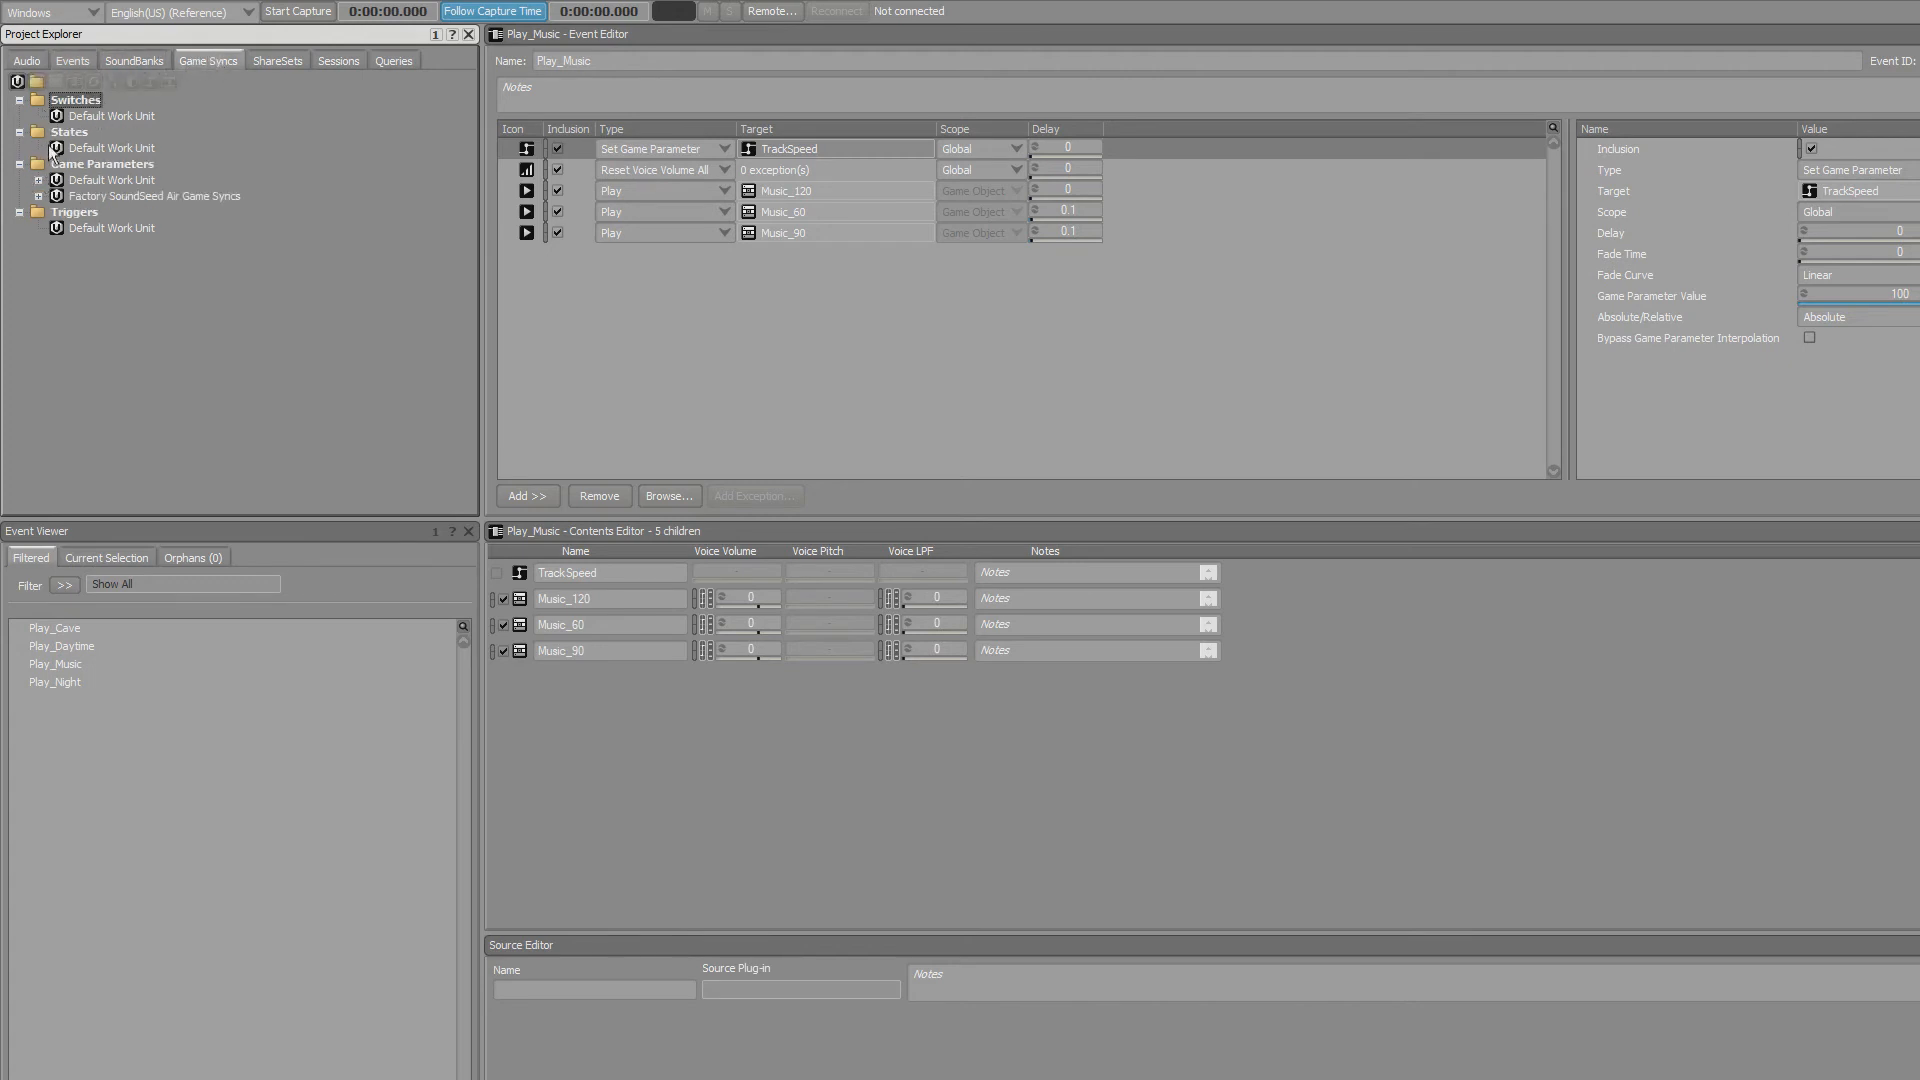
pyautogui.click(39, 180)
pyautogui.click(80, 196)
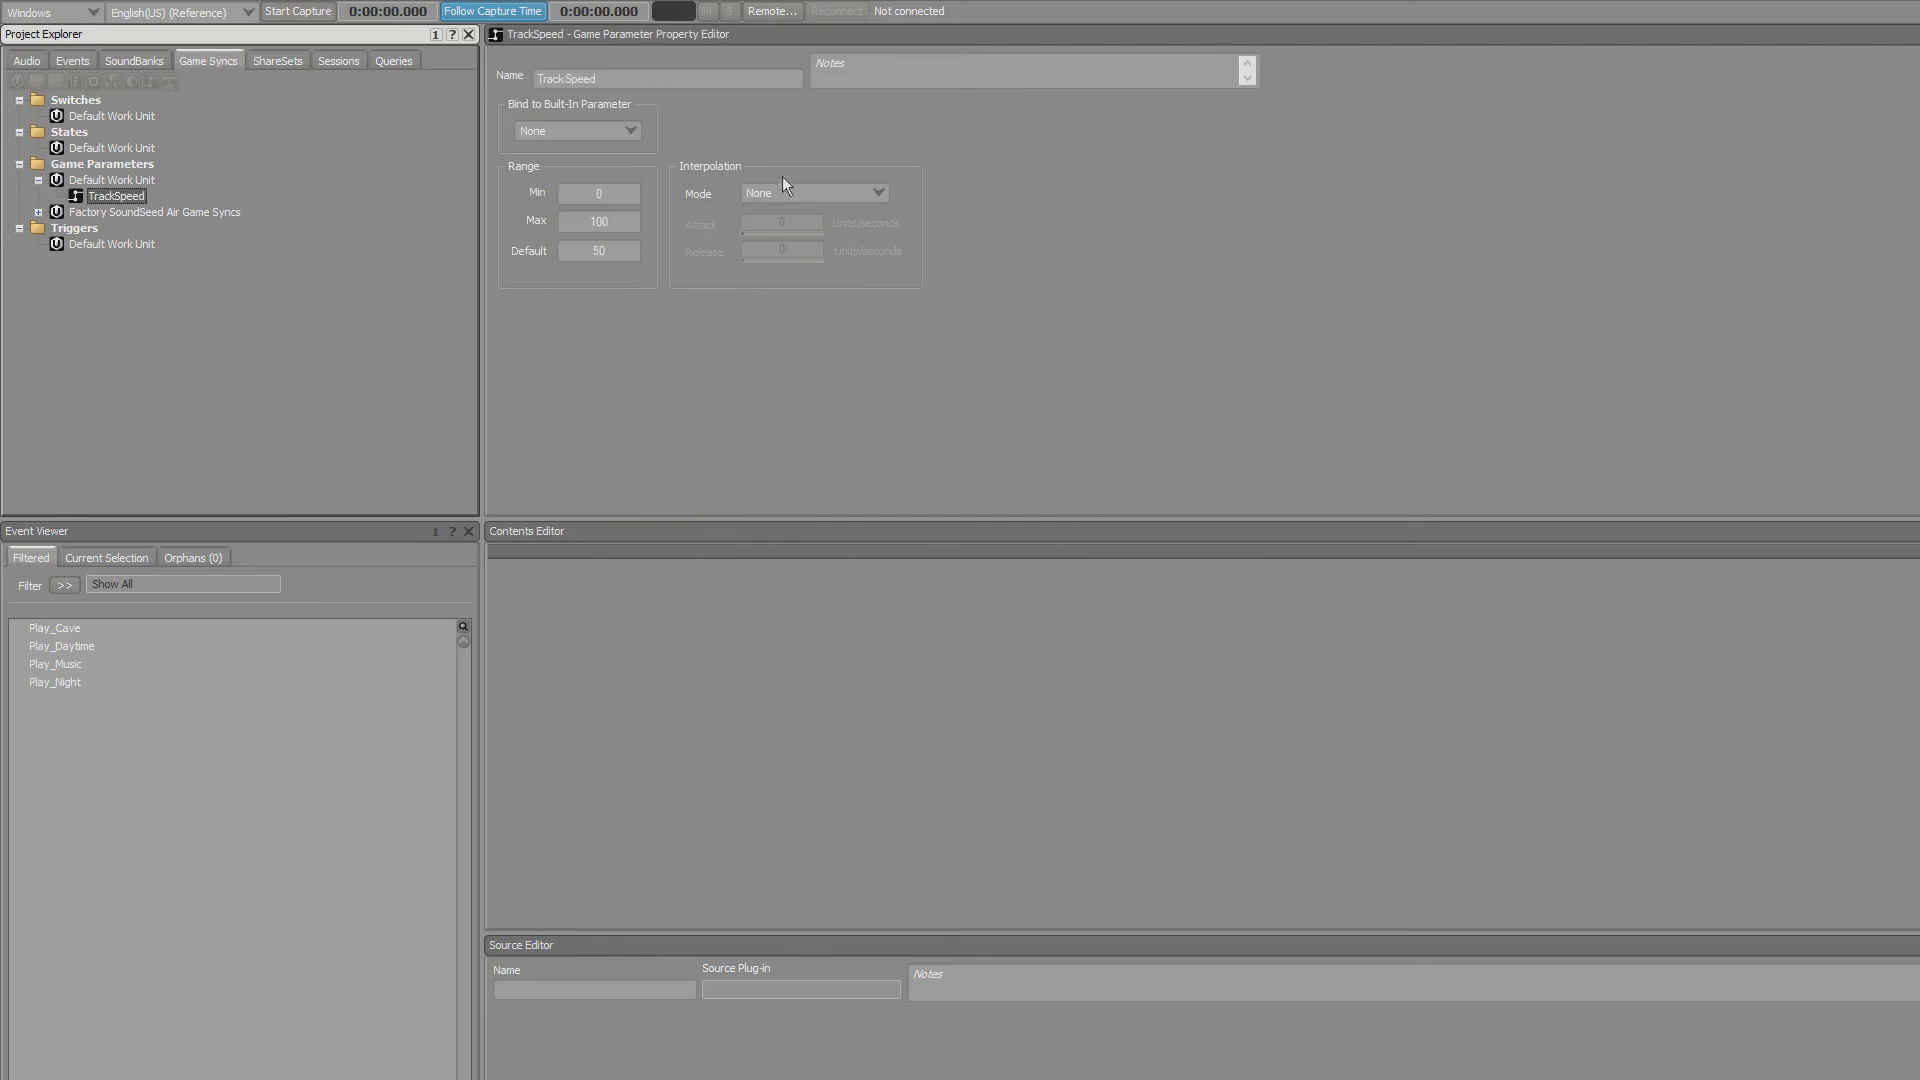
pyautogui.click(622, 252)
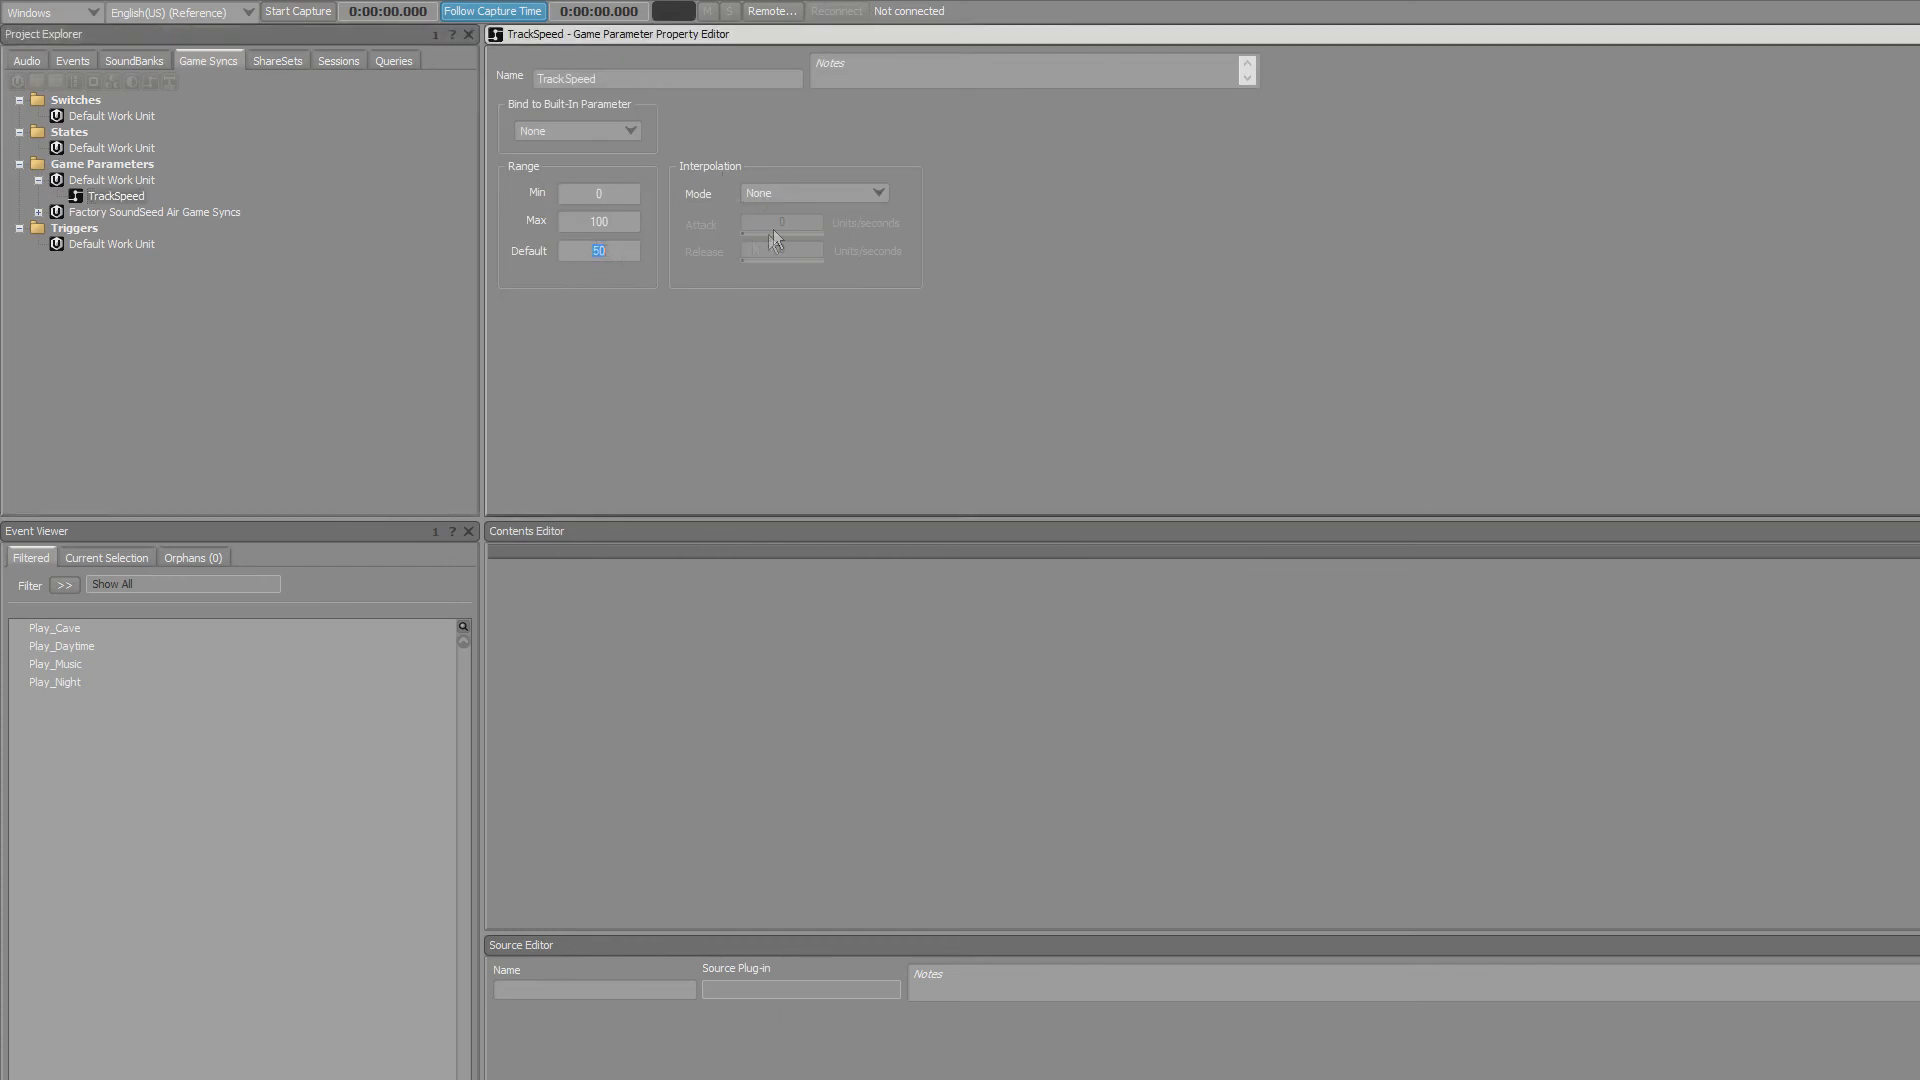
pyautogui.write('100')
pyautogui.press('Return')
# Examine the Play_Music event's Set Game Parameter action for TrackSpeed and its Reset Voice Volume All action.
pyautogui.click(72, 61)
pyautogui.click(114, 164)
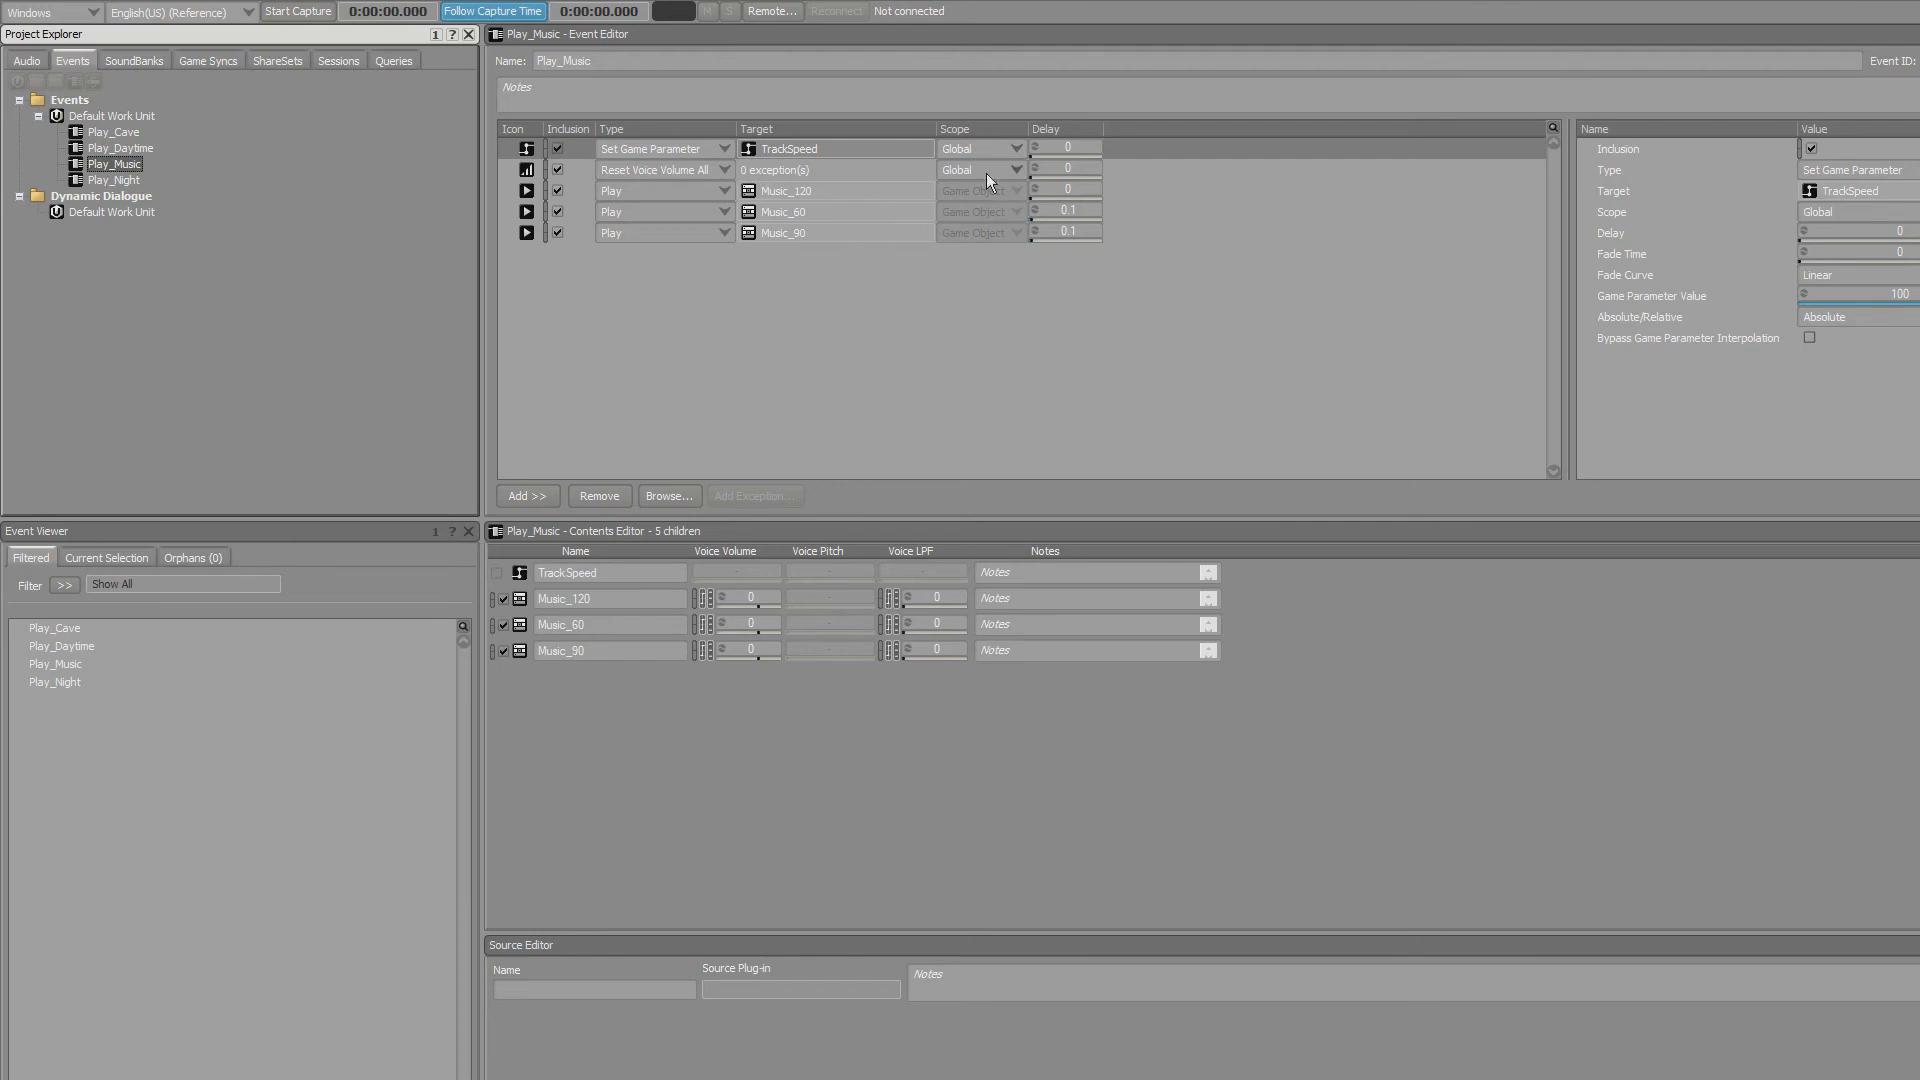
pyautogui.click(1011, 148)
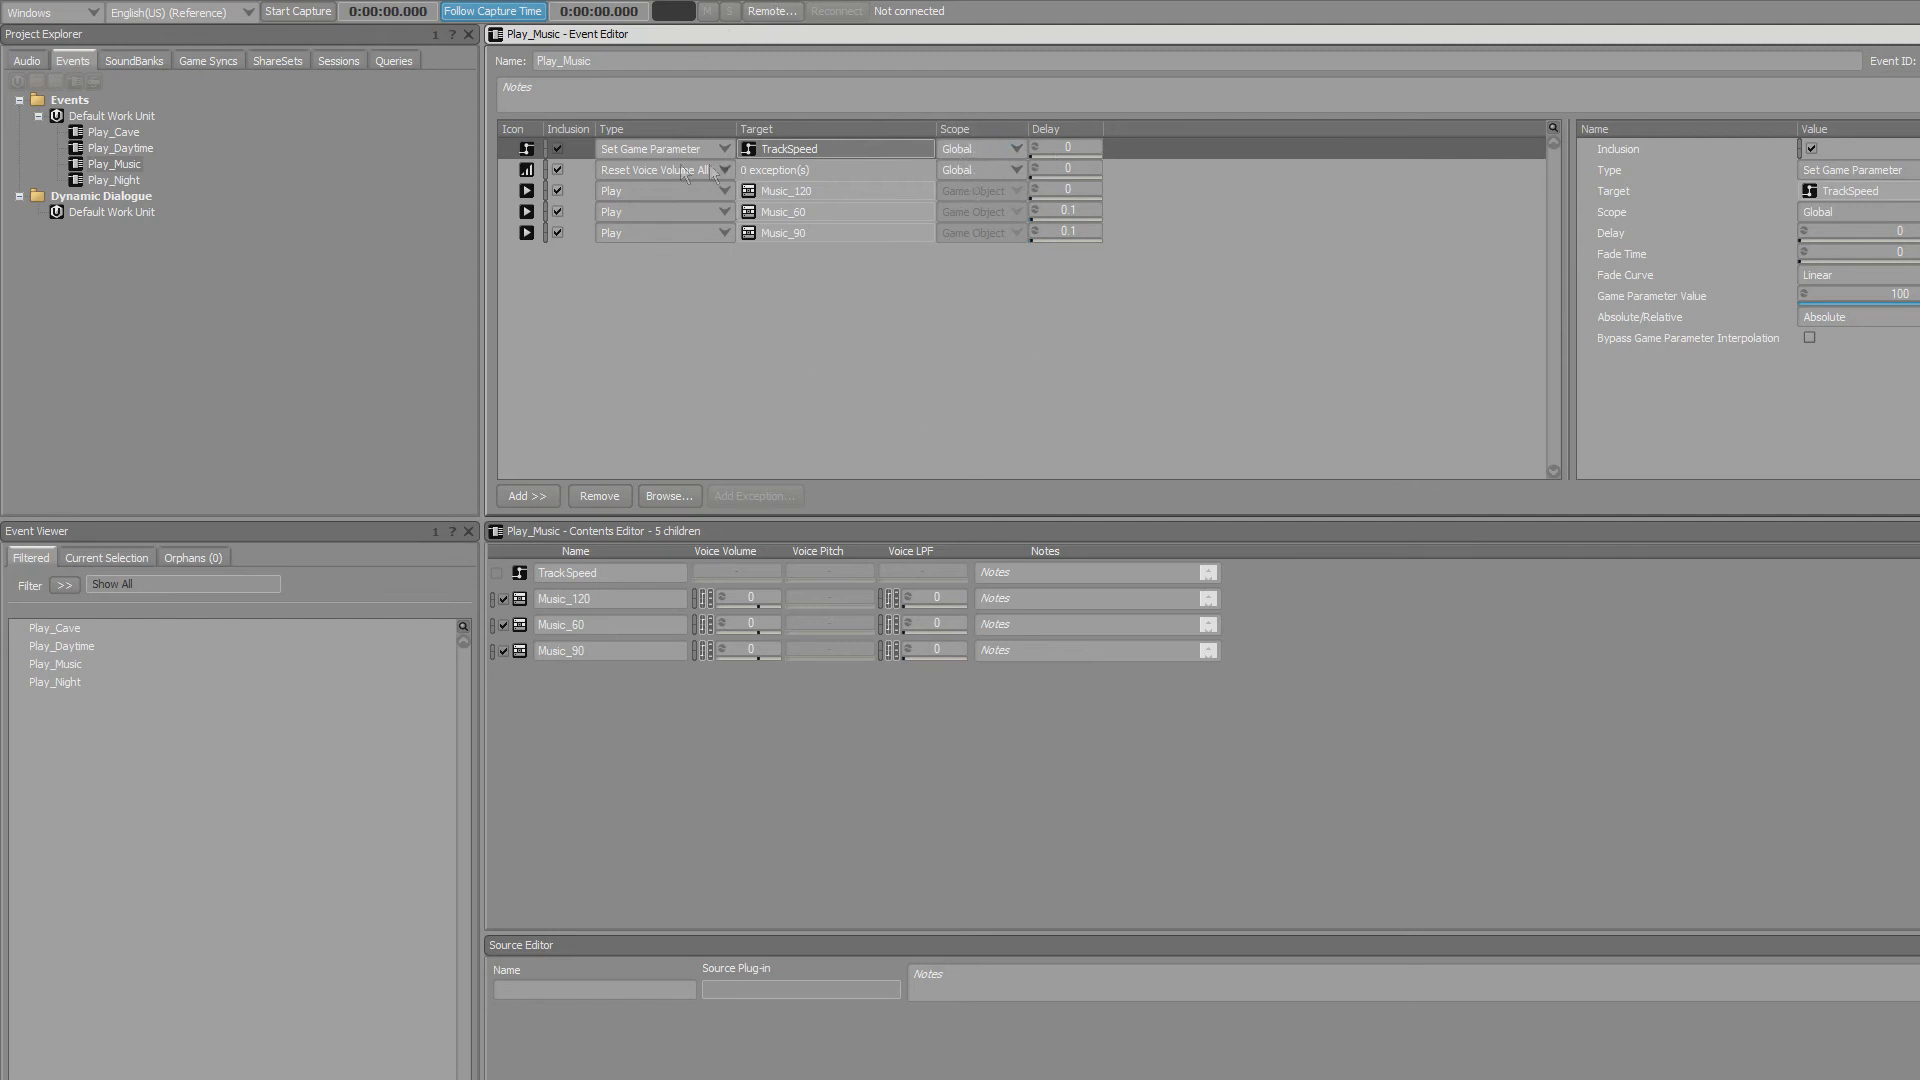
pyautogui.click(538, 172)
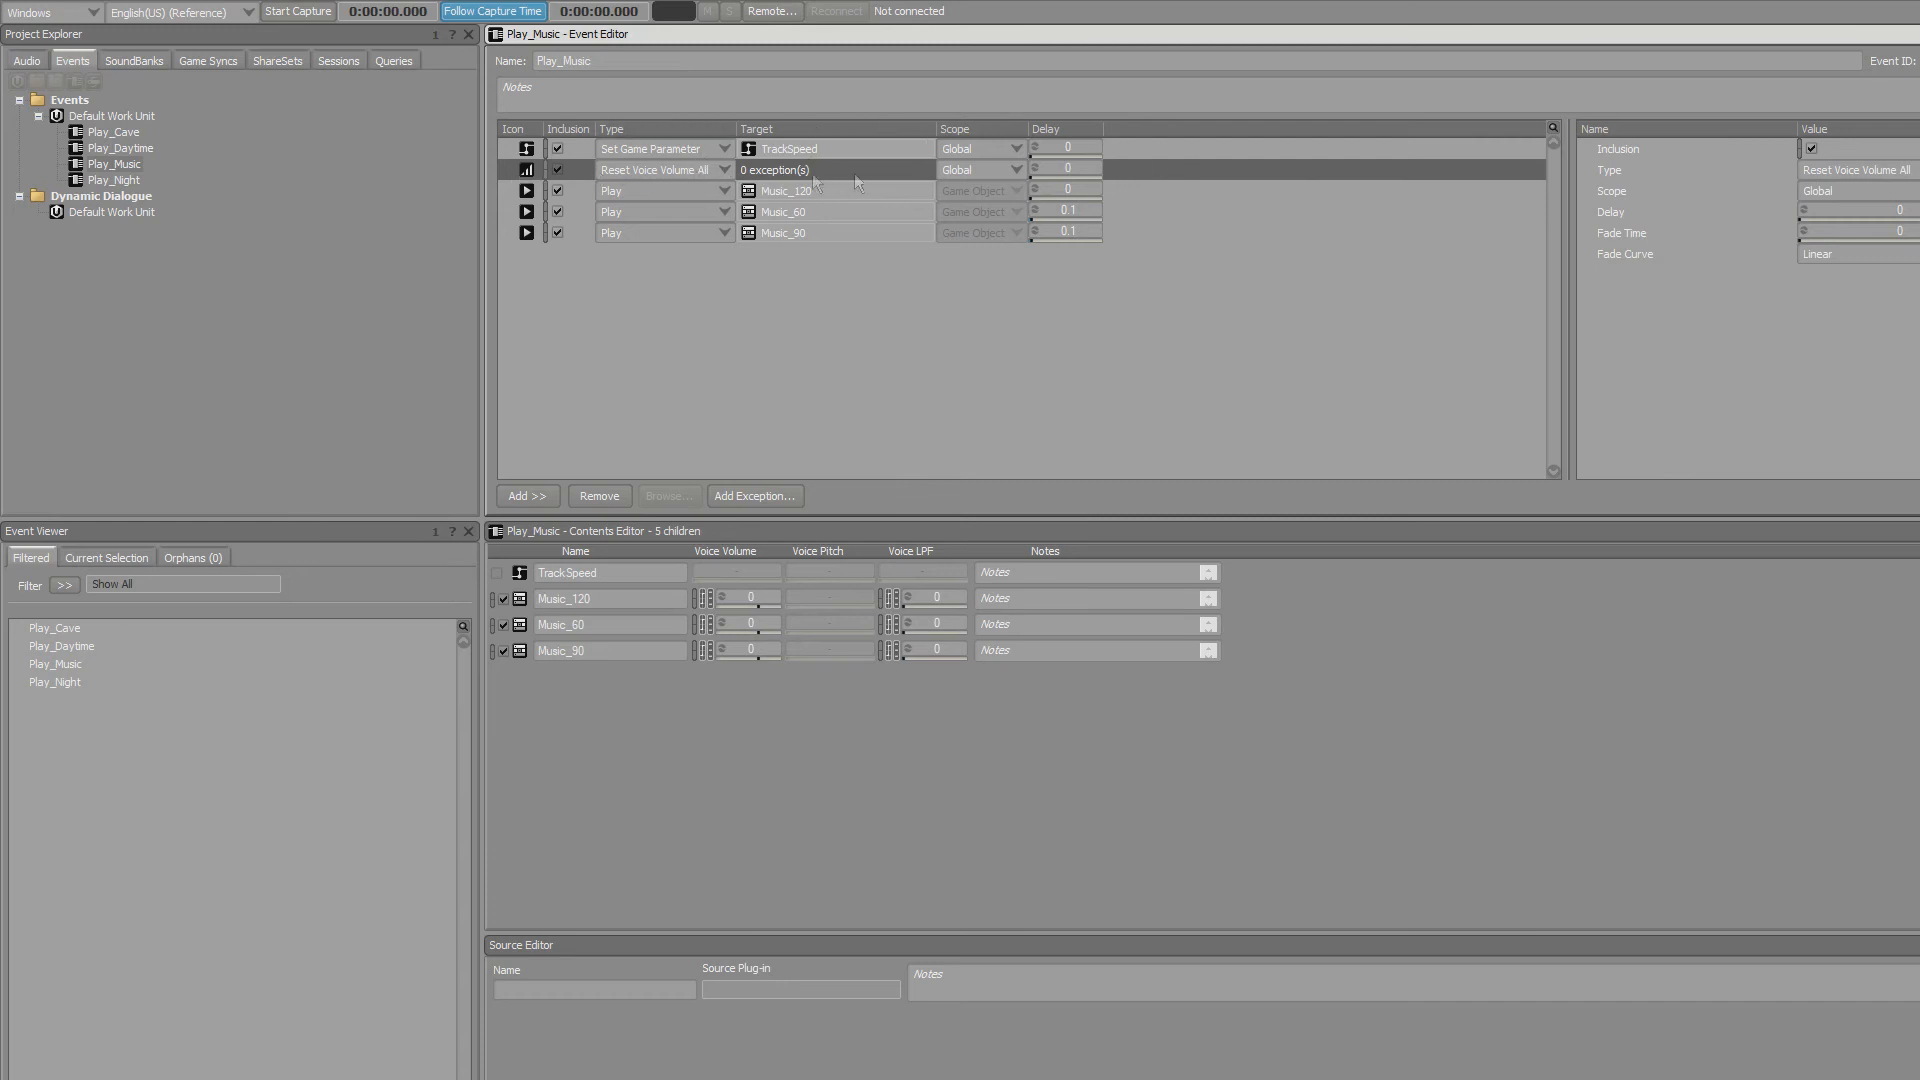
# Check the general settings and the TrackSpeed RTPC curves of the Music_90 playlist container.
pyautogui.click(27, 60)
pyautogui.click(145, 292)
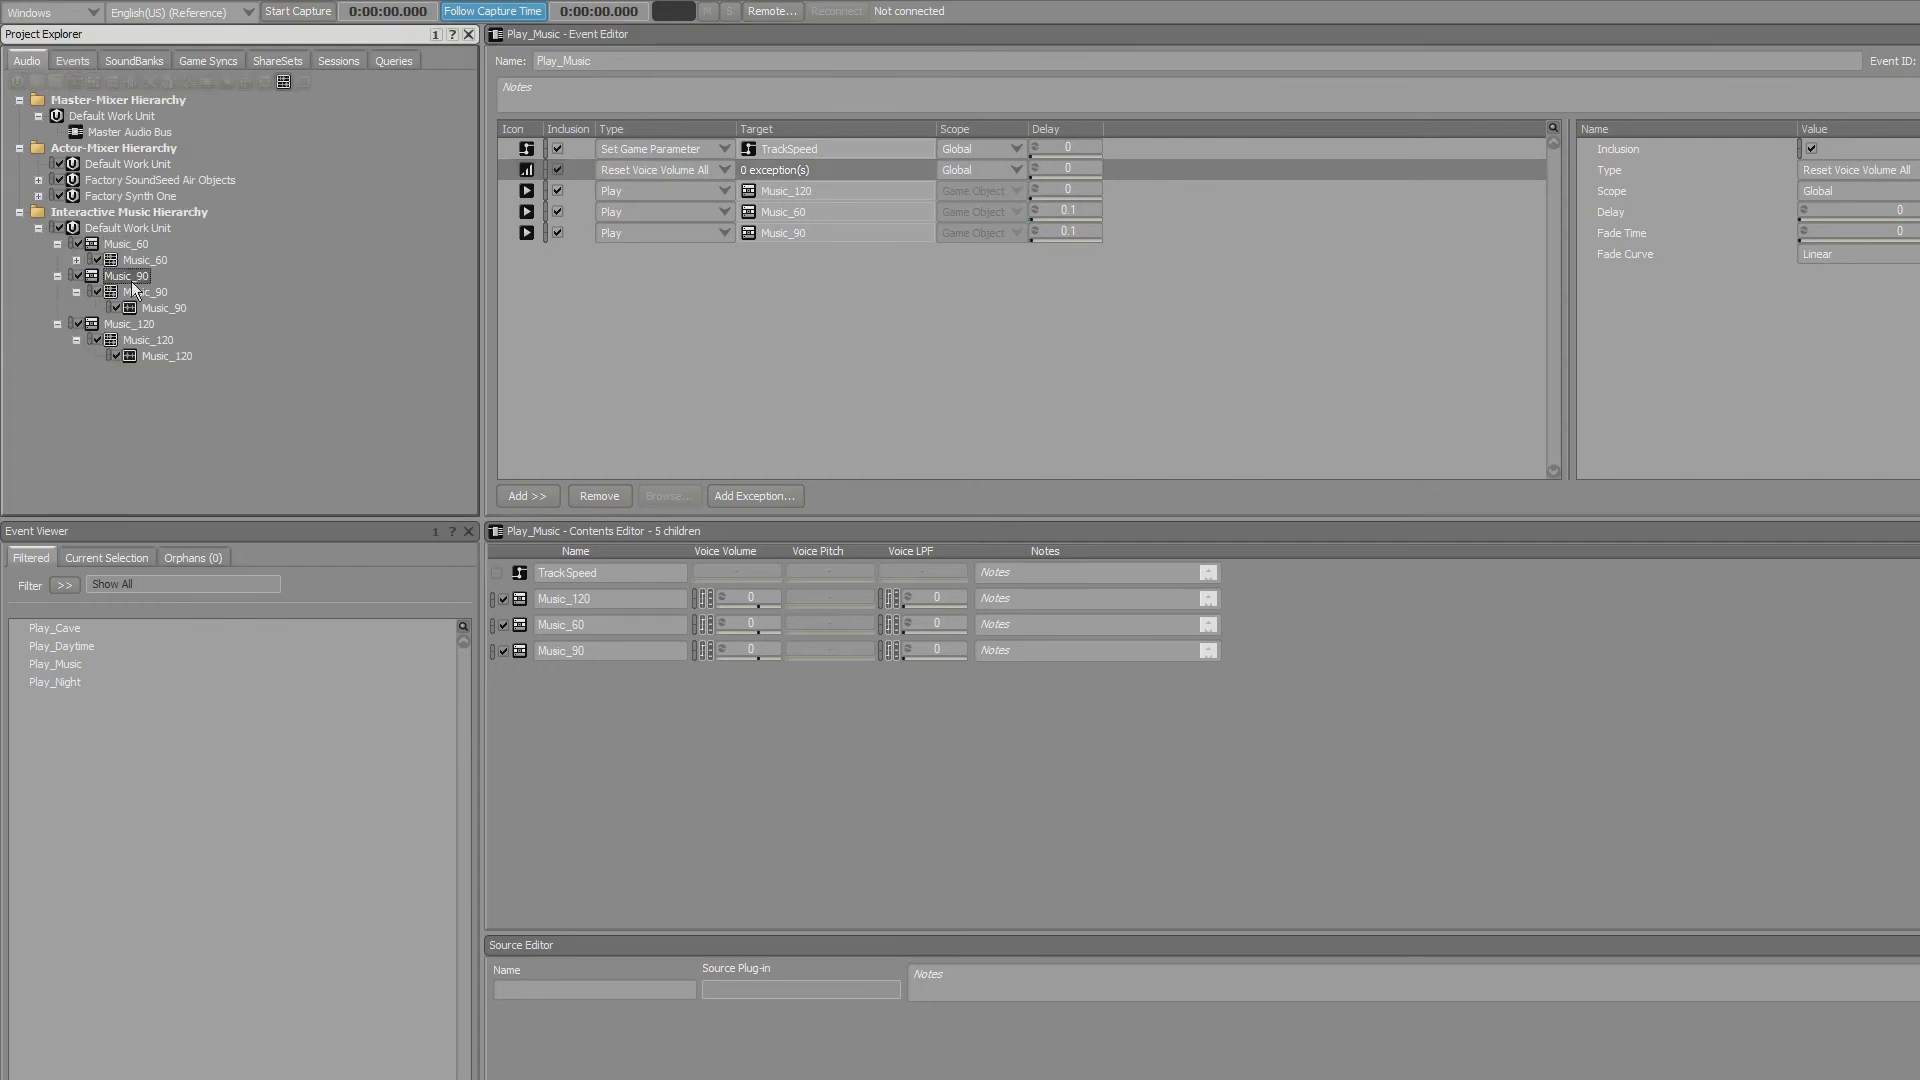
pyautogui.click(507, 104)
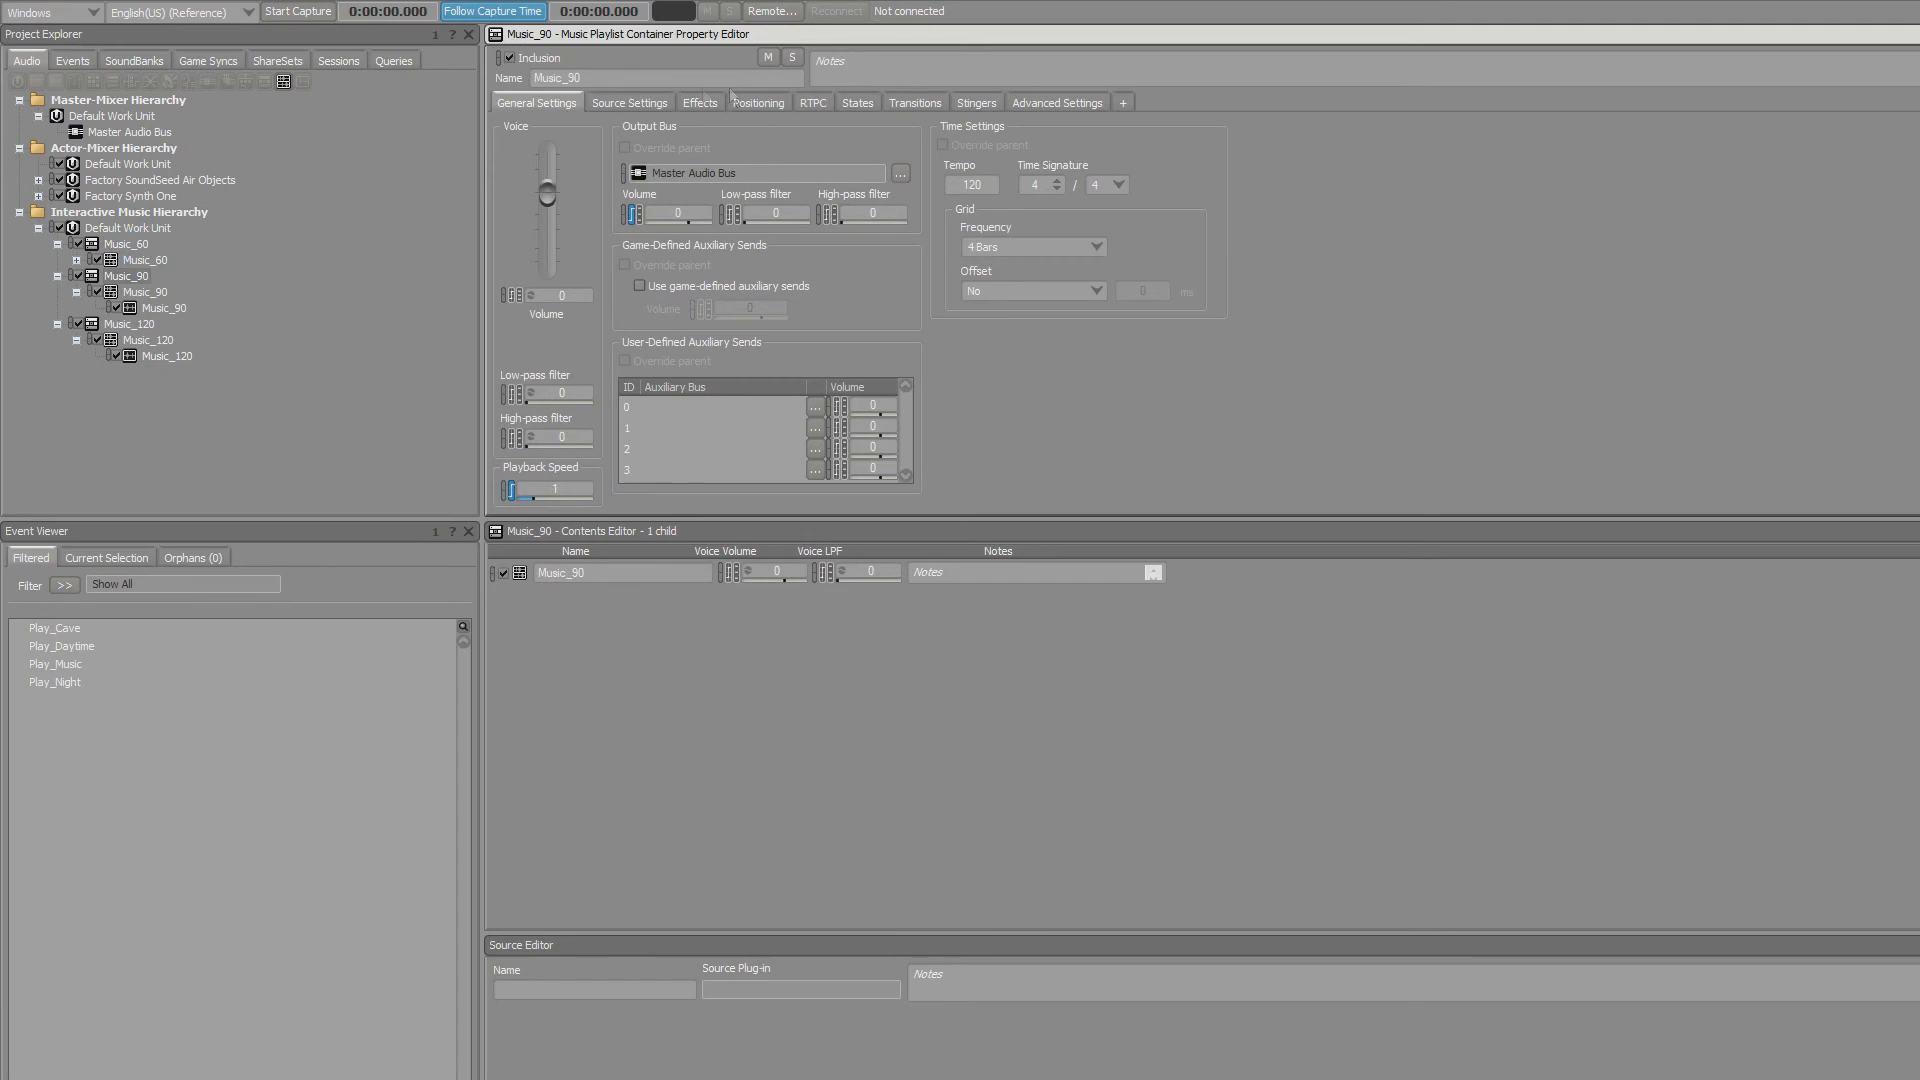
pyautogui.click(814, 104)
pyautogui.click(744, 406)
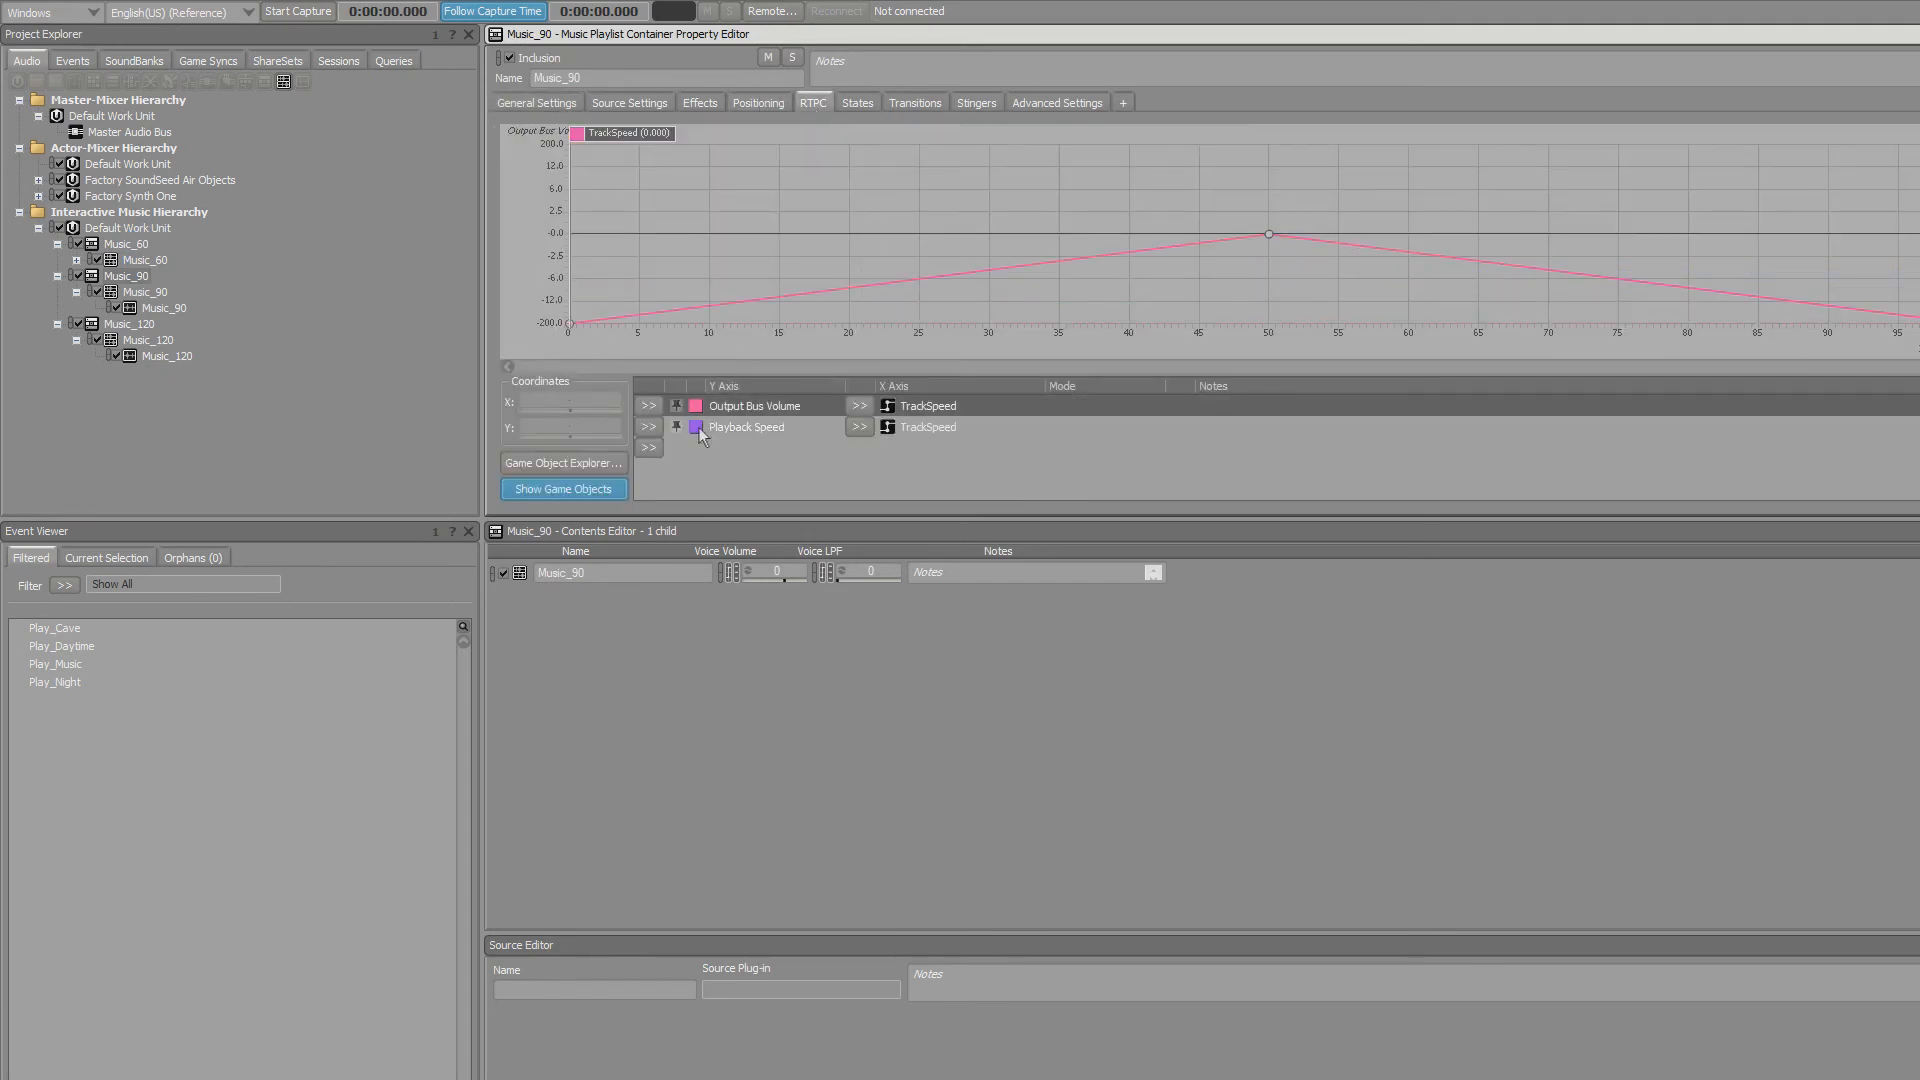
# Review the Play actions in the Play_Music event and move the Music_90 action above the Music_60 action.
pyautogui.click(74, 62)
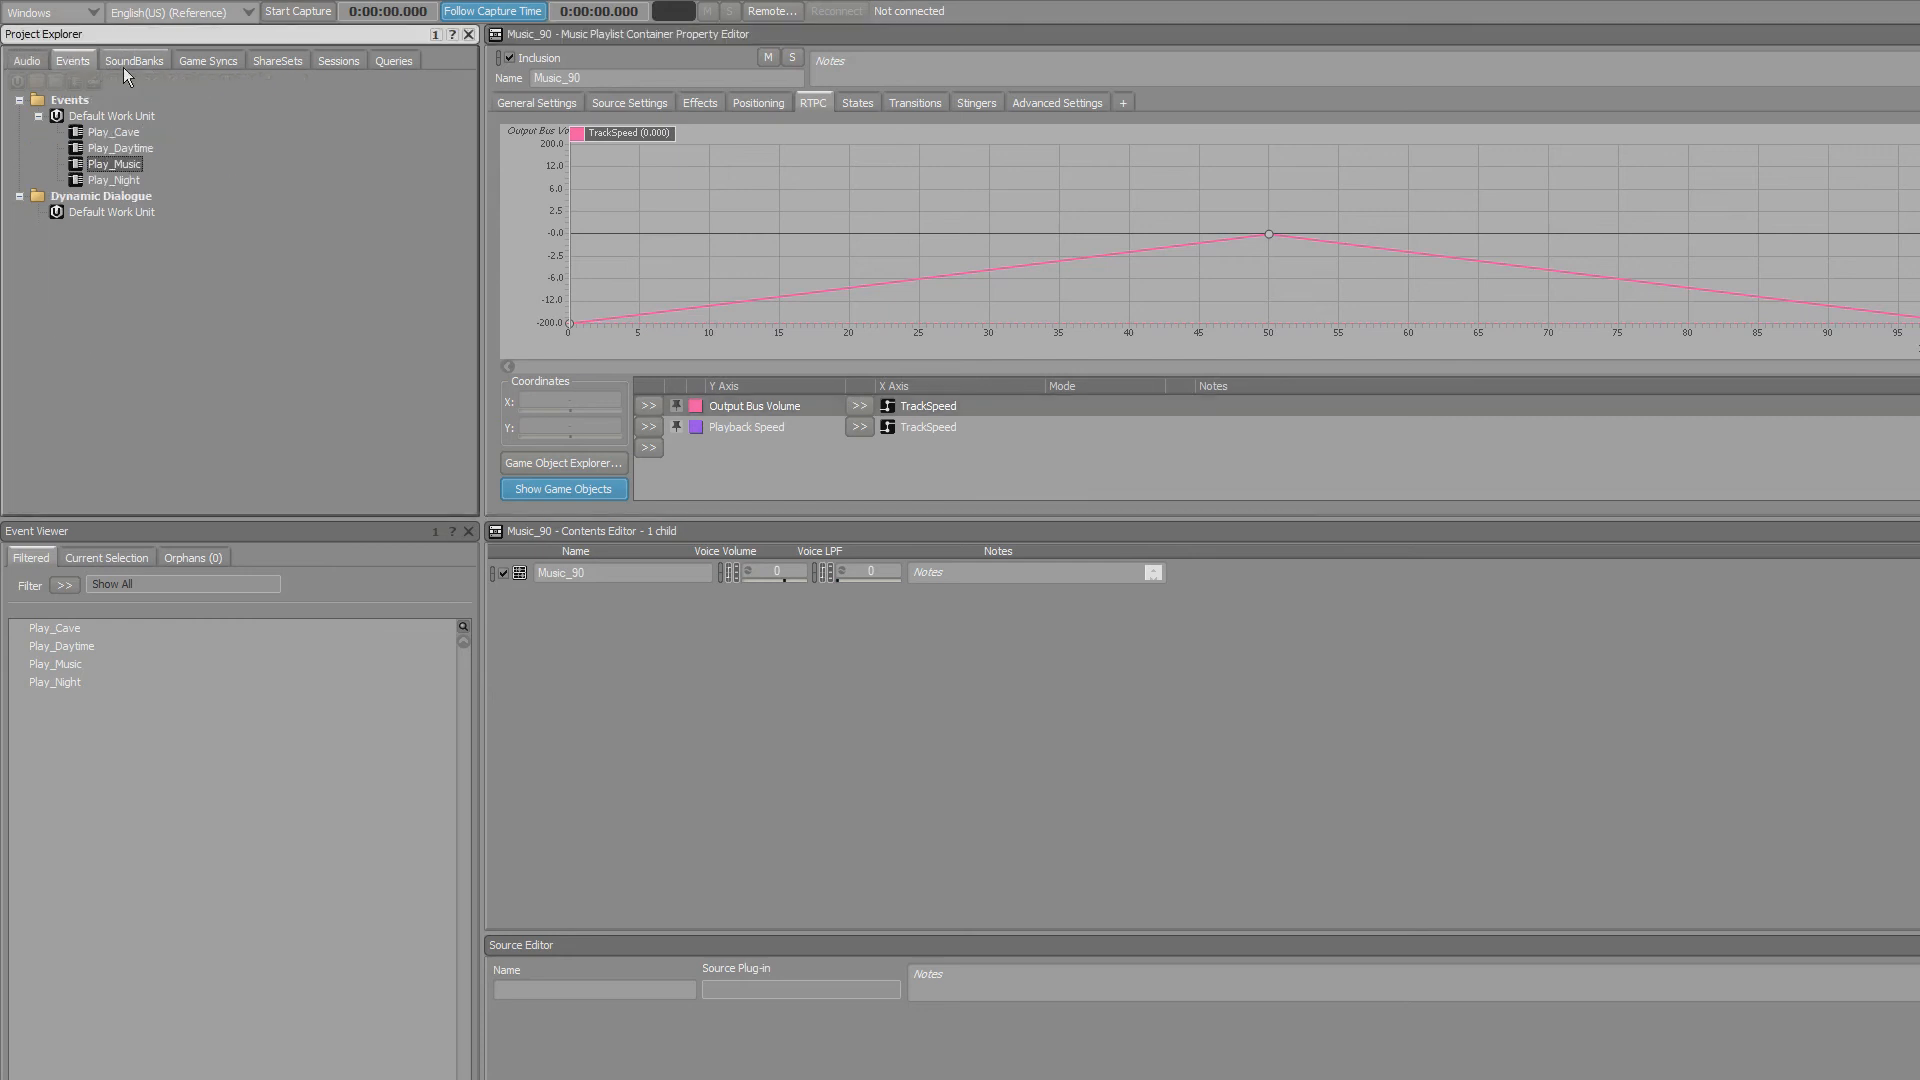
pyautogui.click(121, 165)
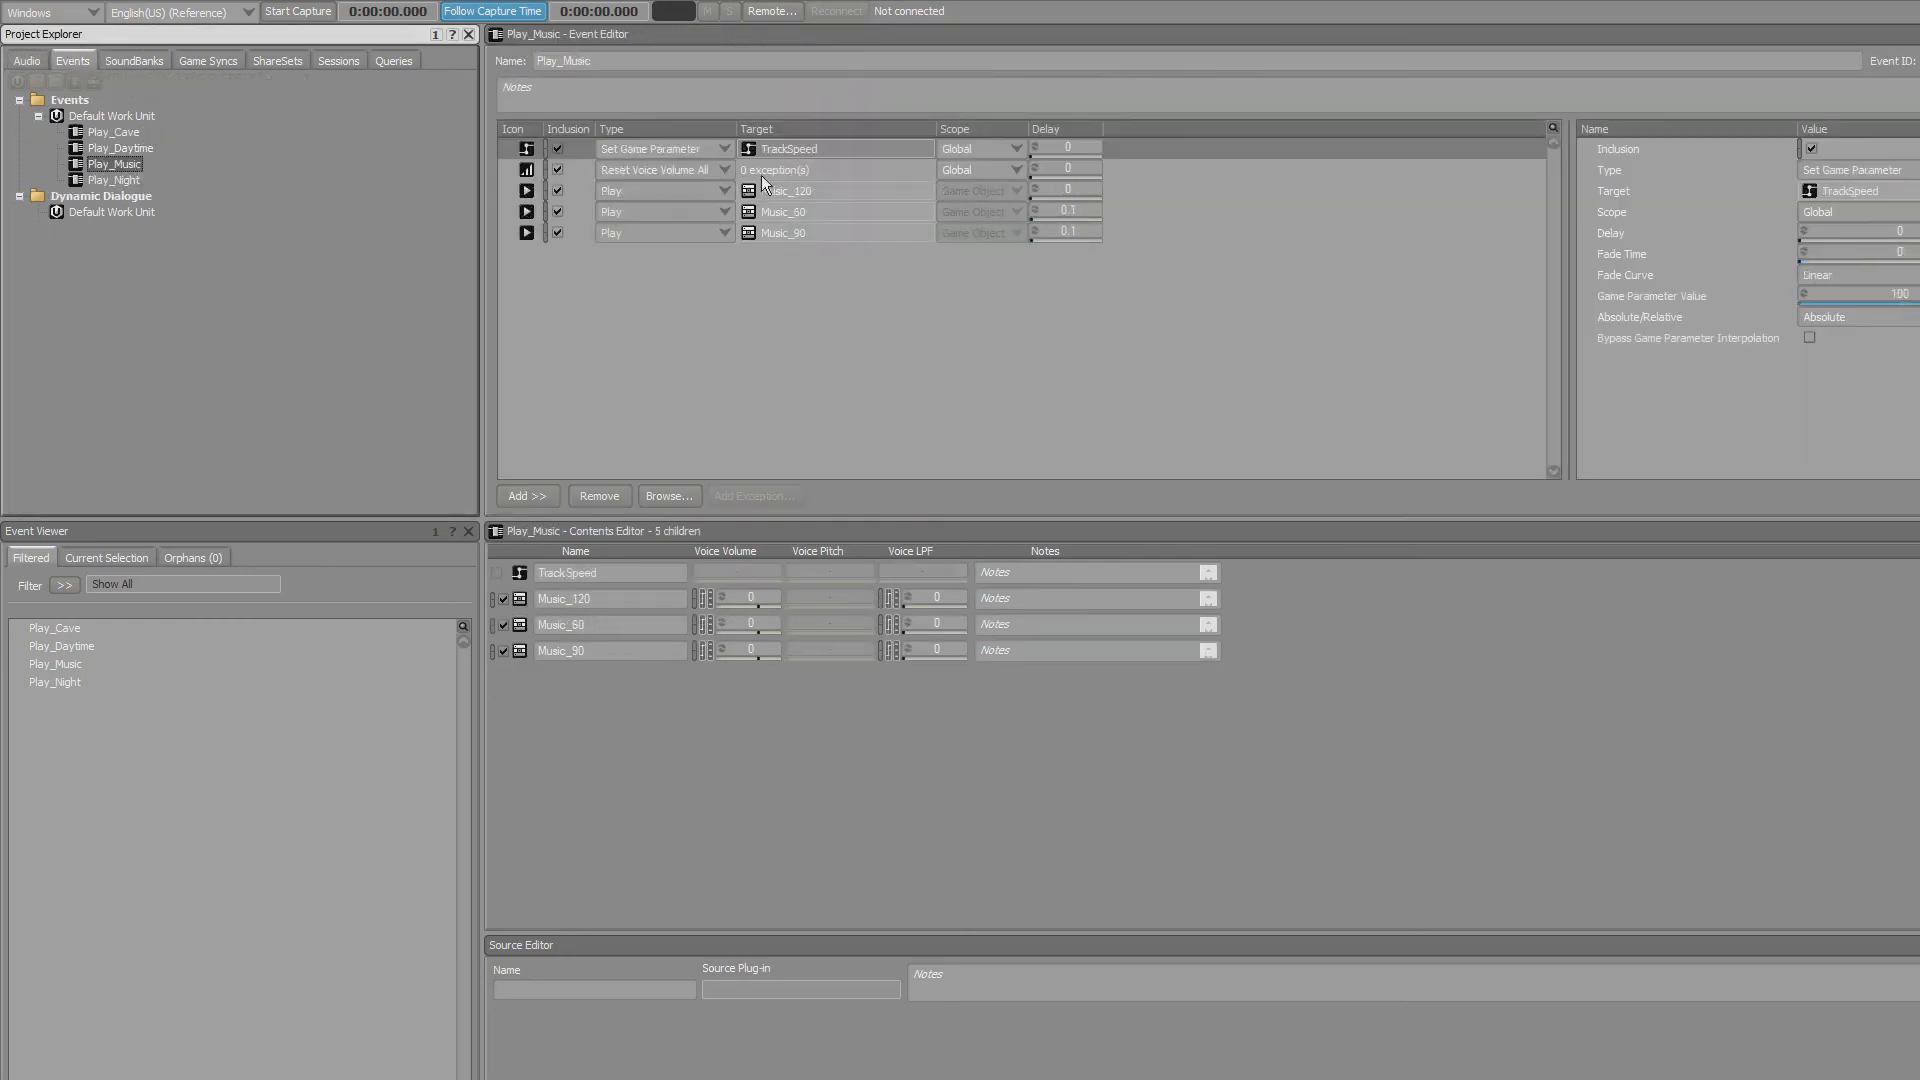
pyautogui.click(836, 189)
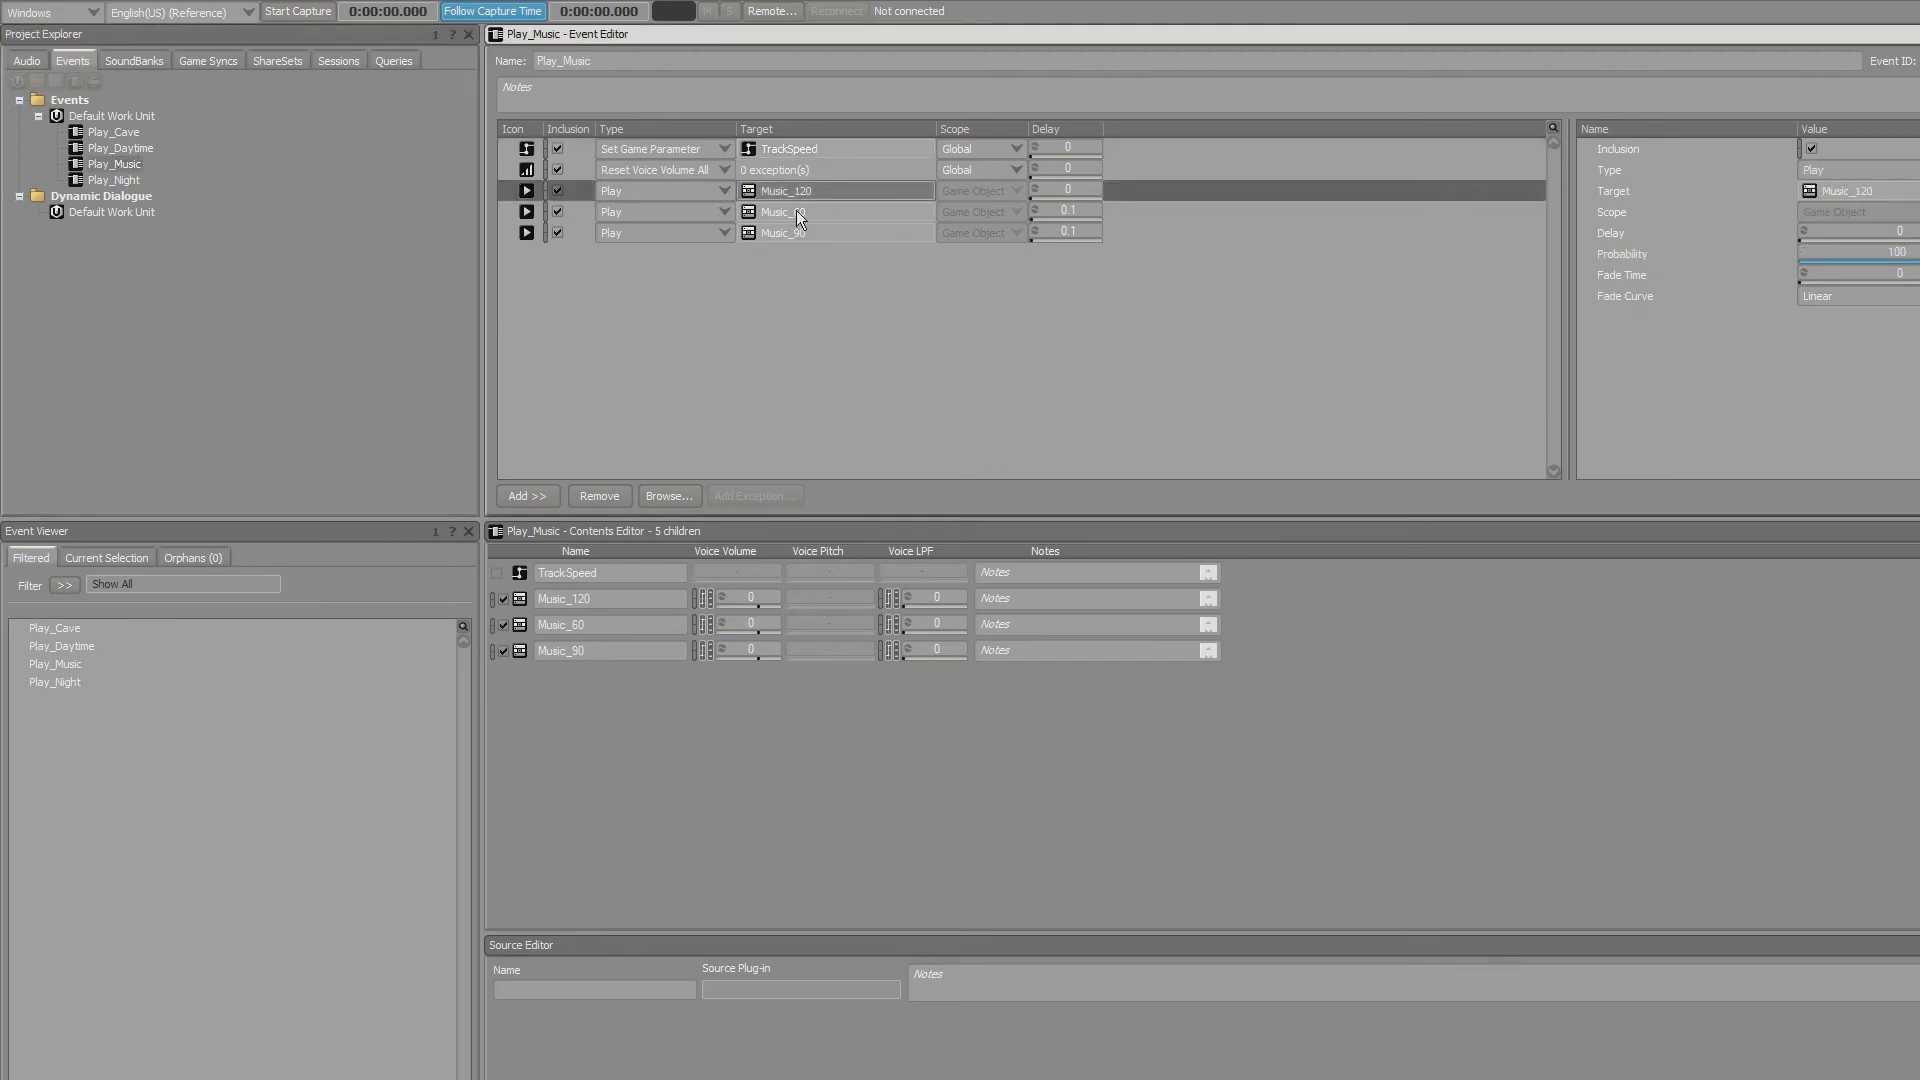
pyautogui.click(796, 210)
pyautogui.click(808, 230)
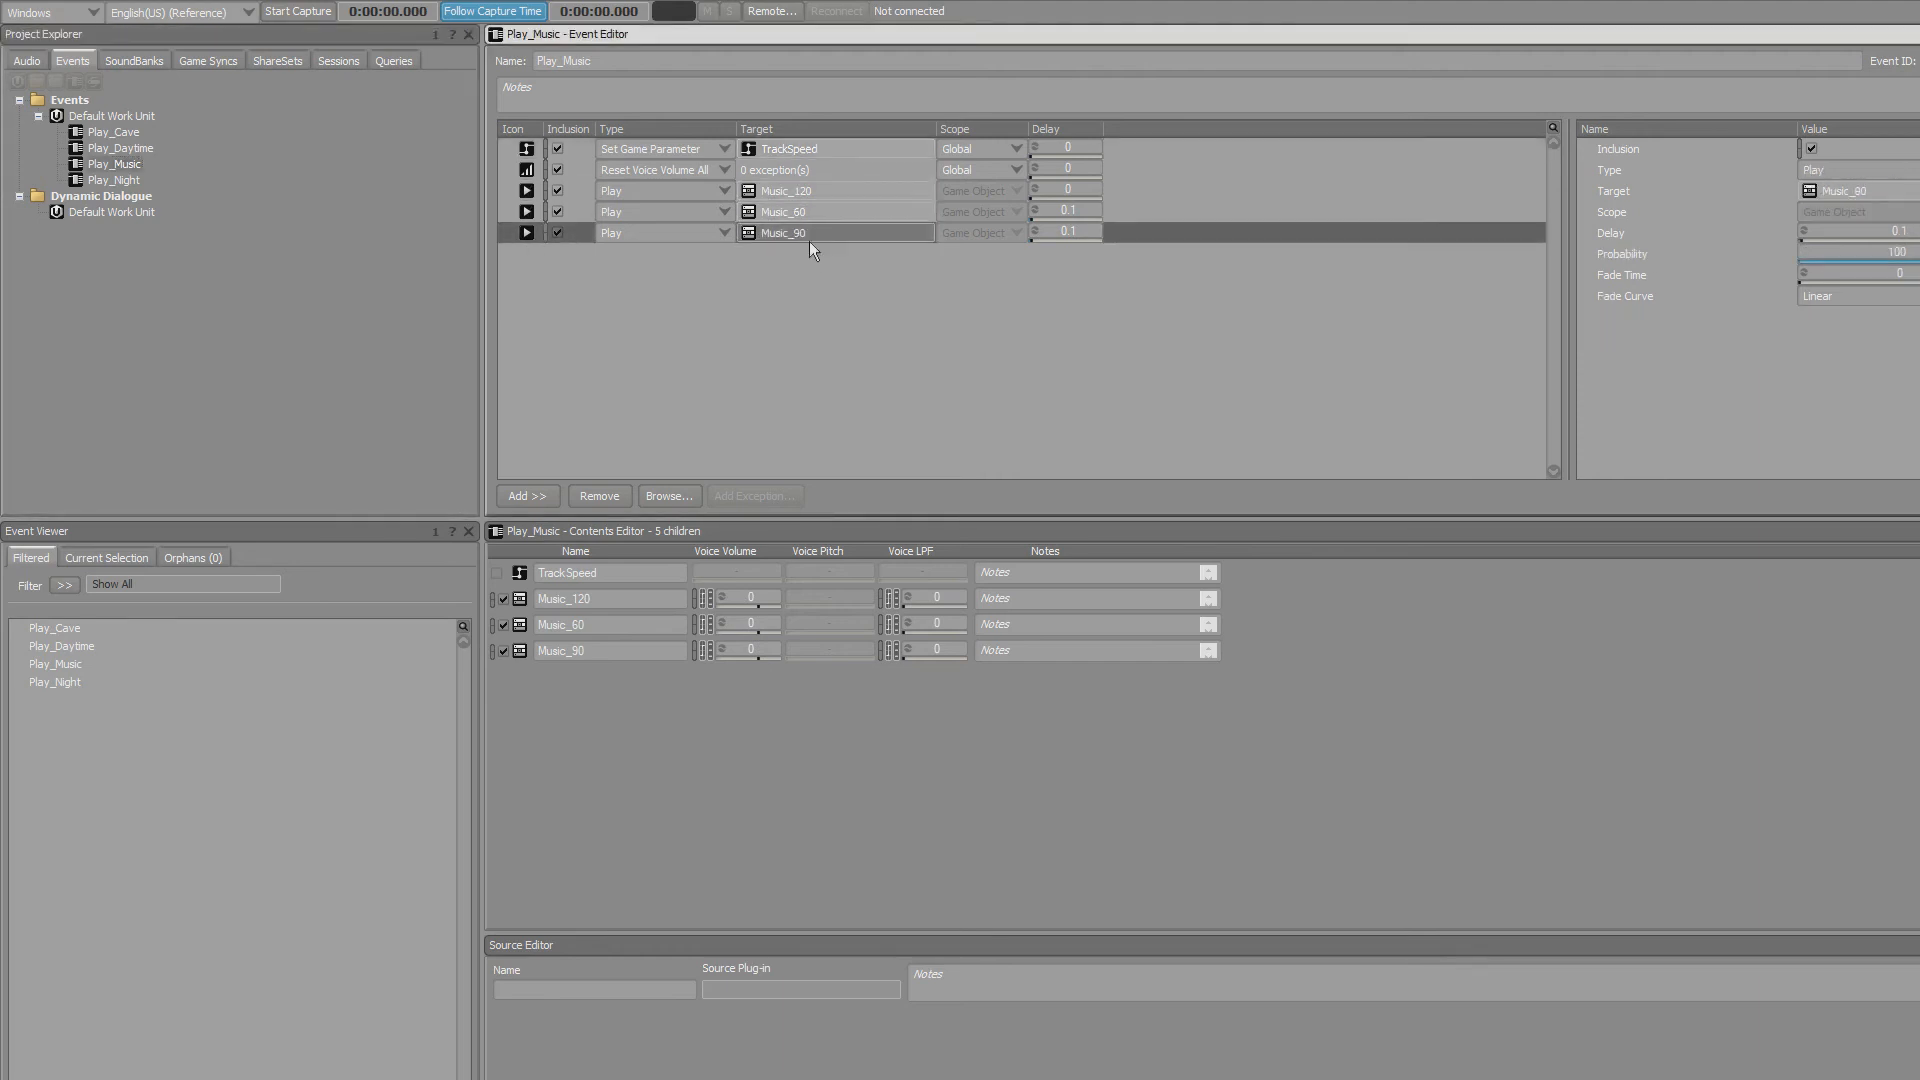
pyautogui.moveTo(512, 230); pyautogui.dragTo(520, 208)
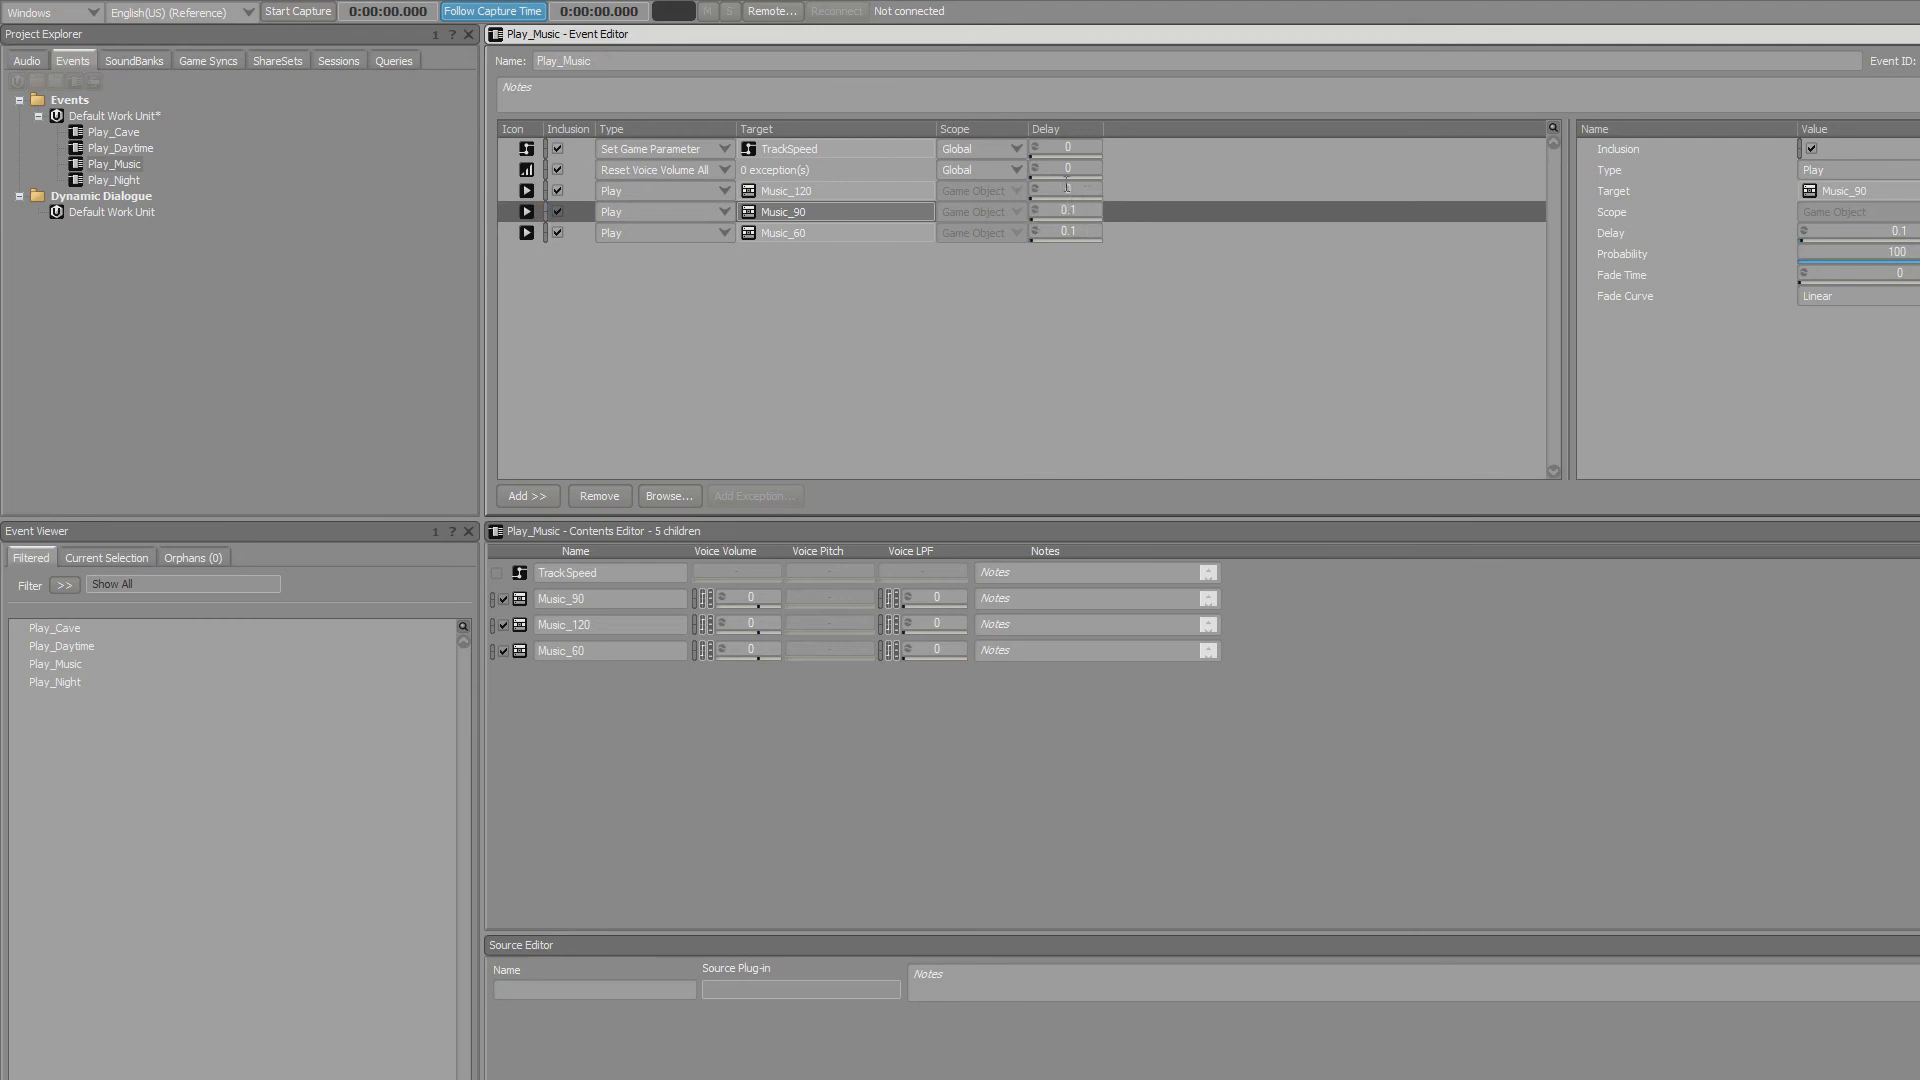
pyautogui.click(702, 195)
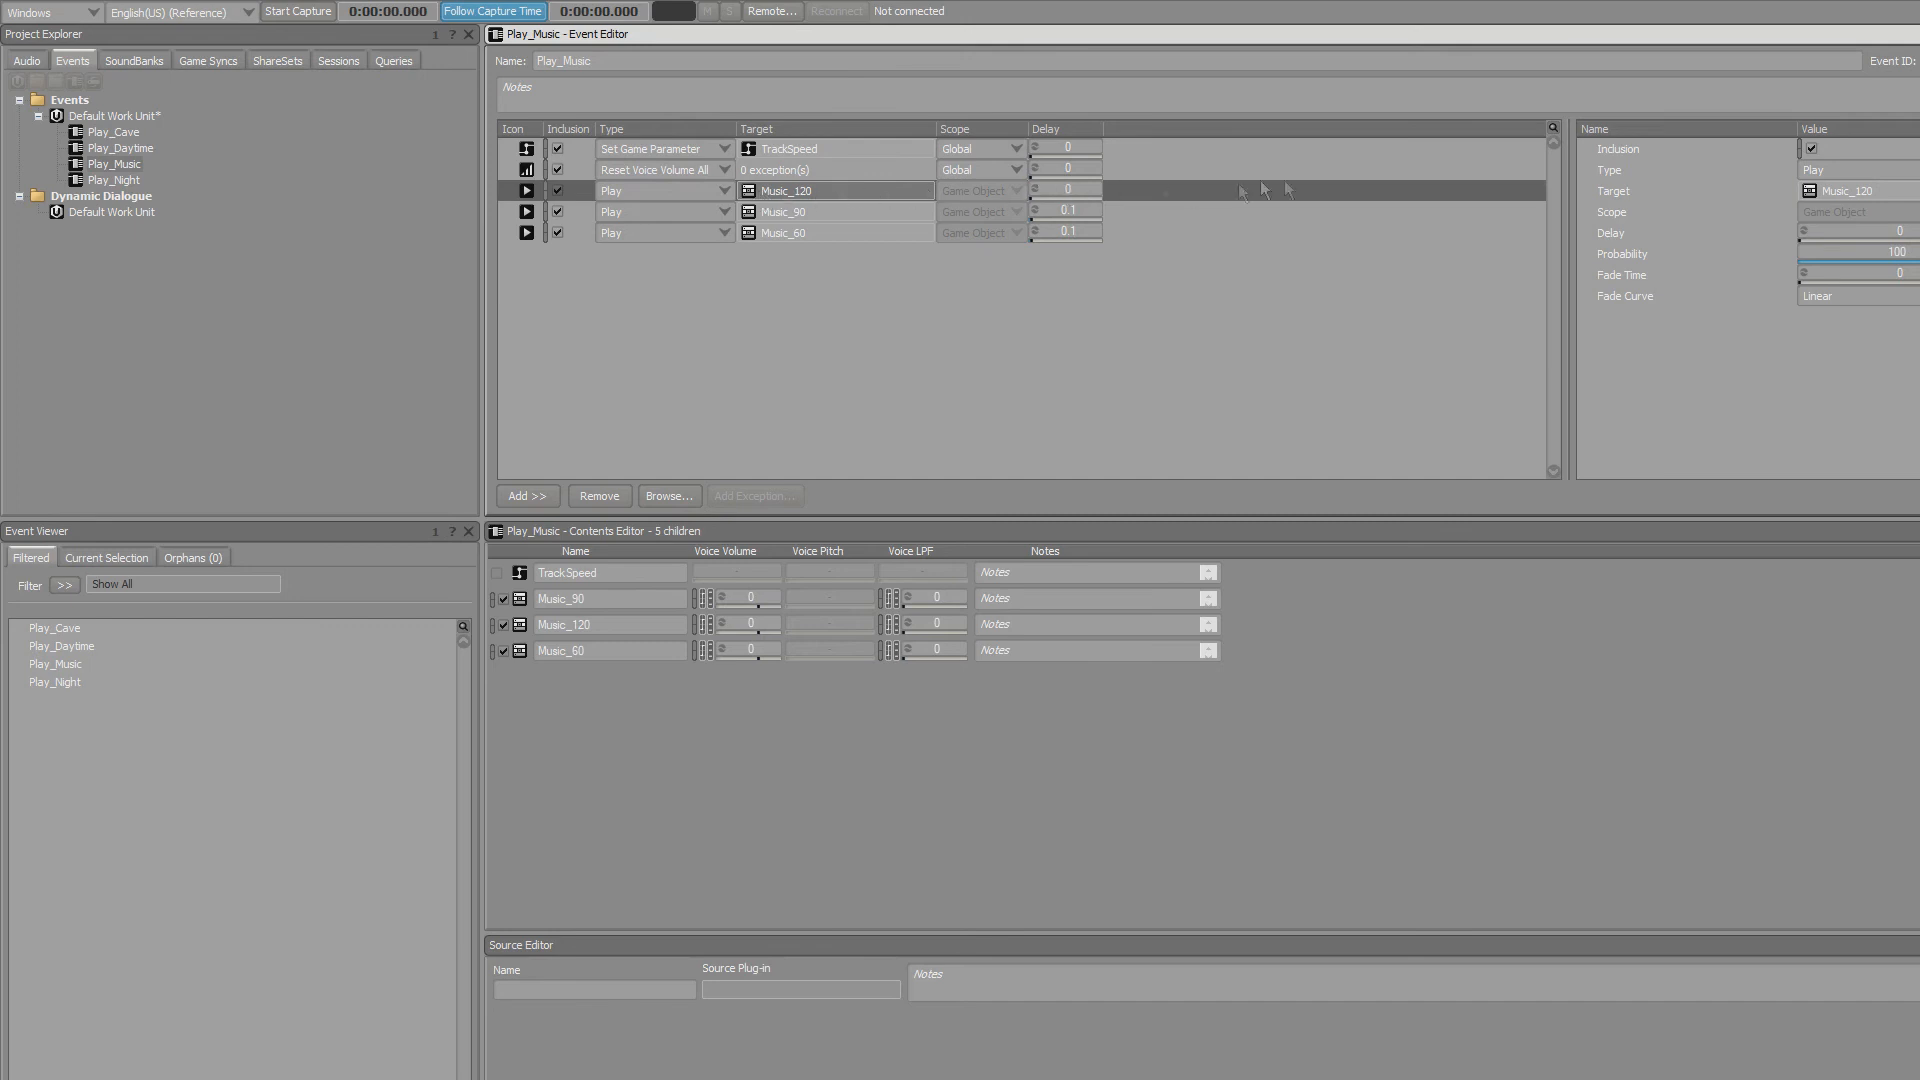
# Open the Play_Cave event and compare the Set Voice Volume actions for Music_60 and Music_120.
pyautogui.click(125, 138)
pyautogui.click(128, 130)
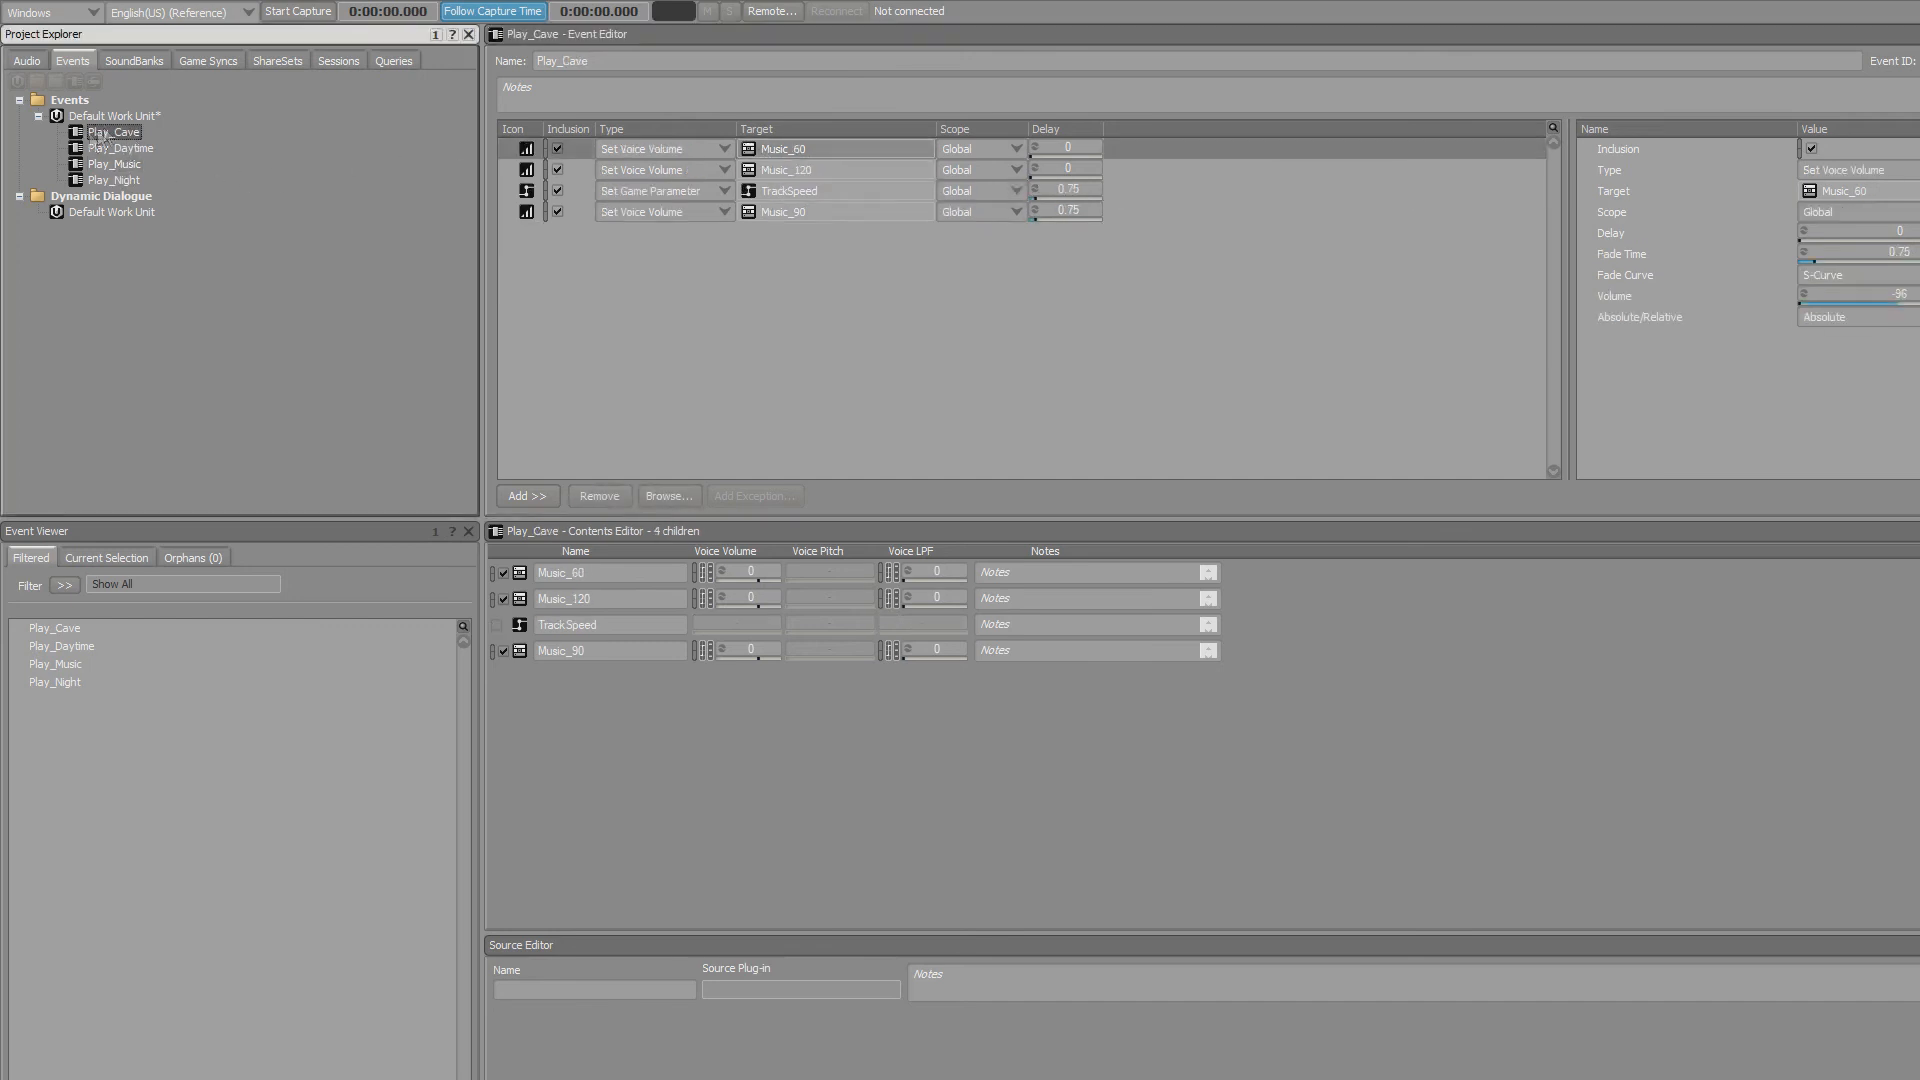
pyautogui.click(800, 151)
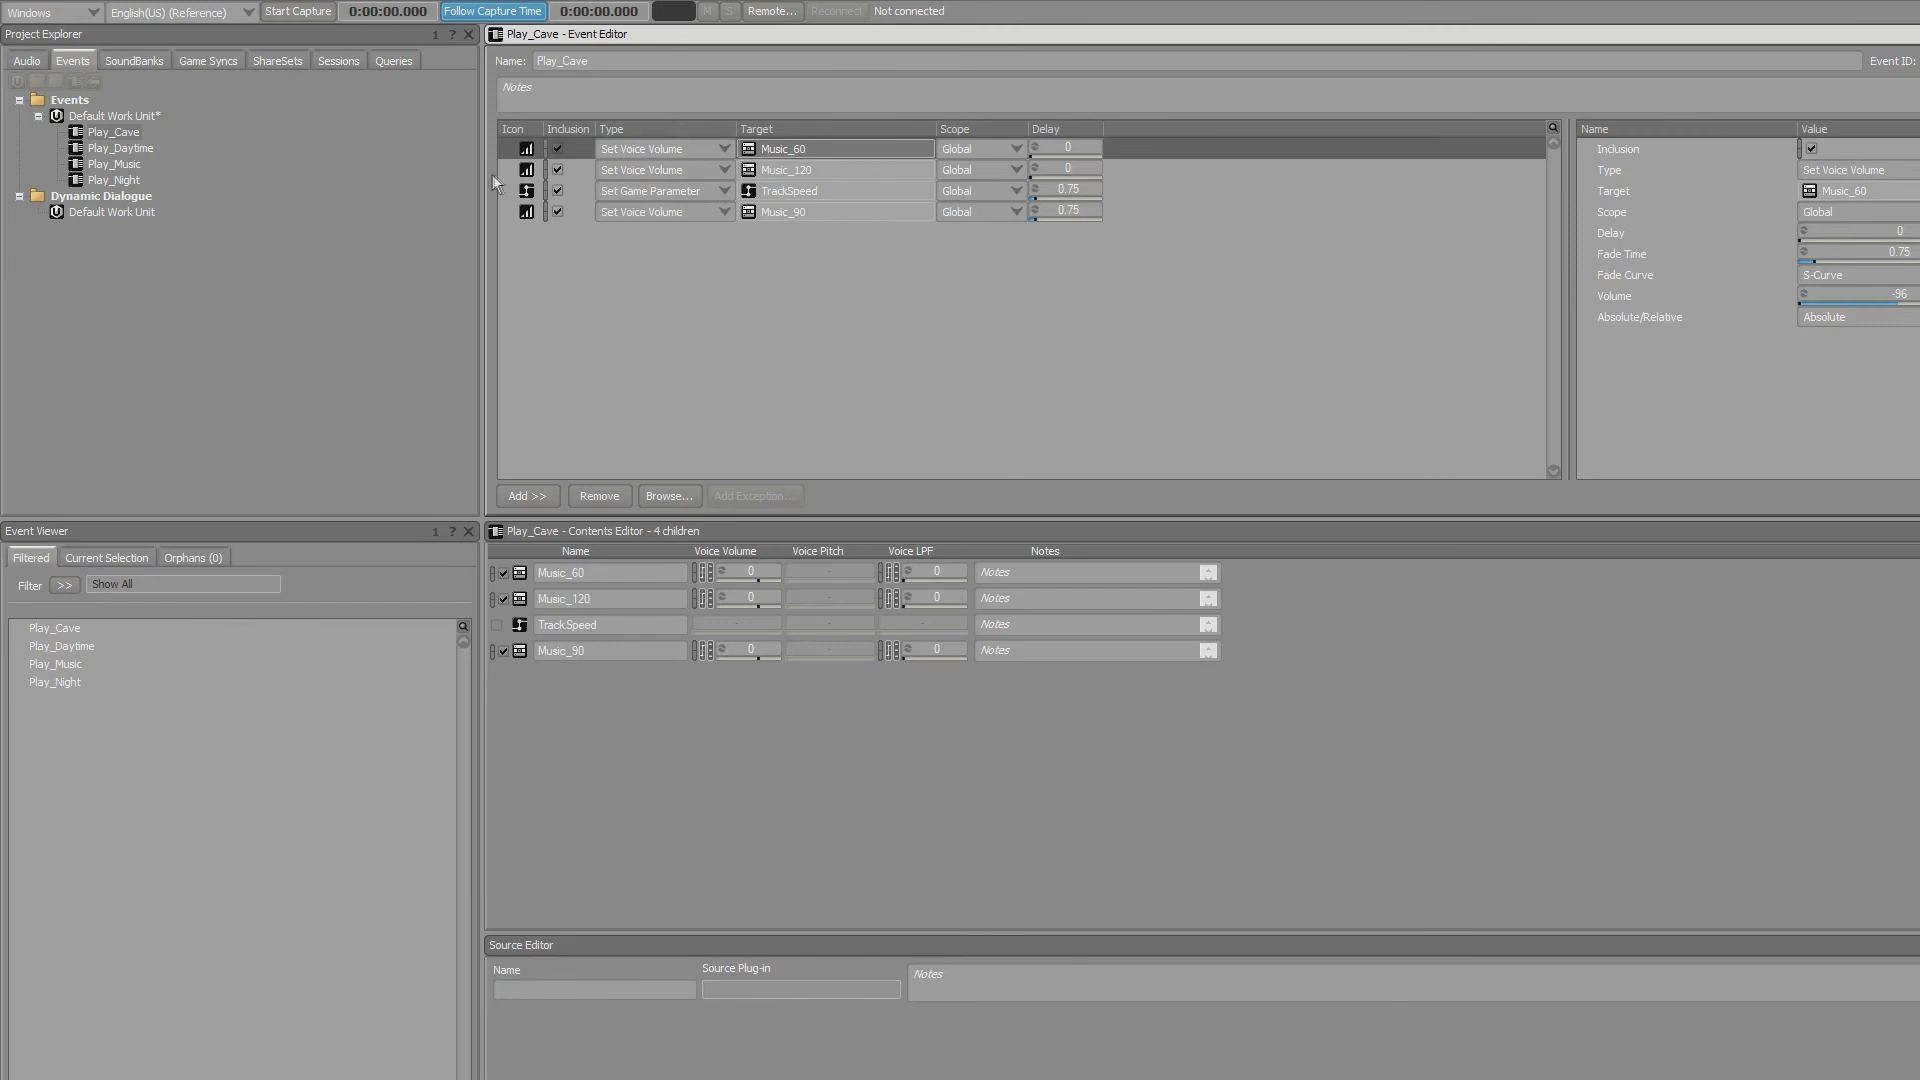
pyautogui.click(528, 172)
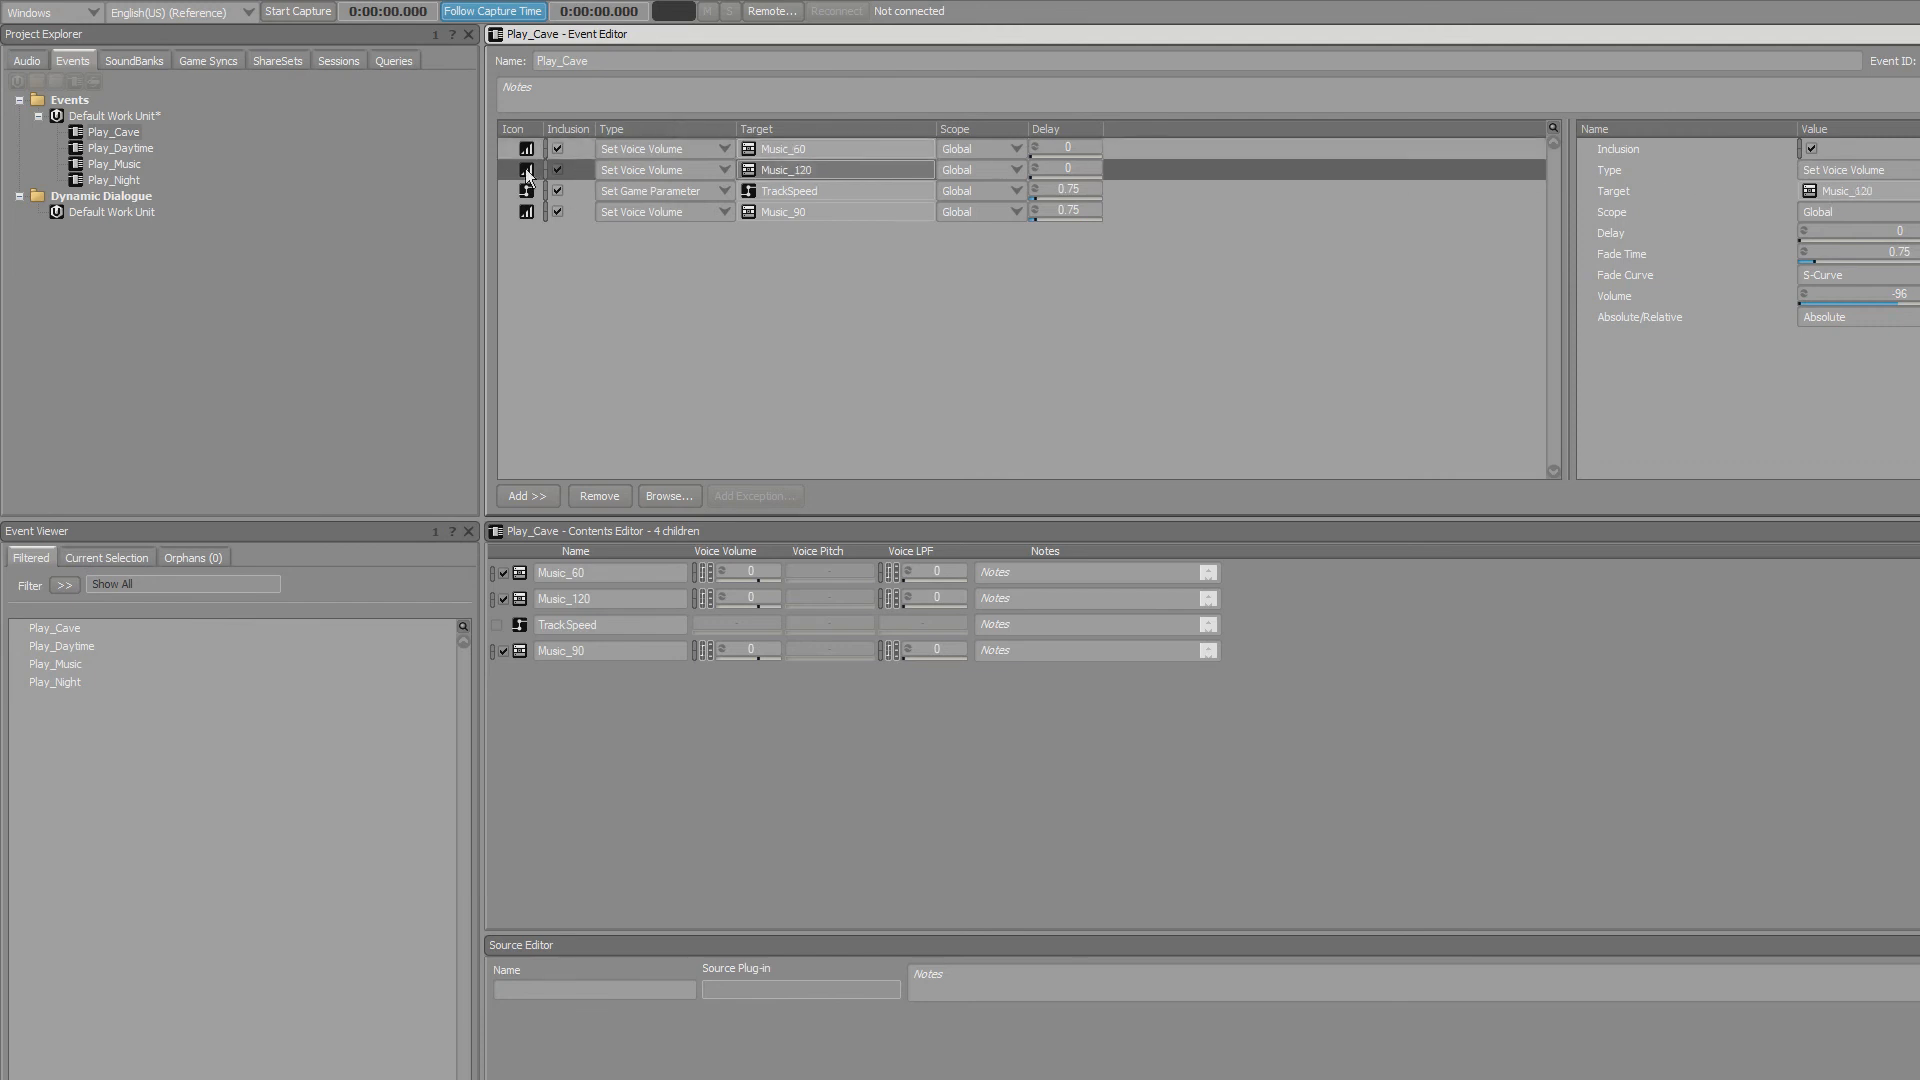
pyautogui.click(803, 148)
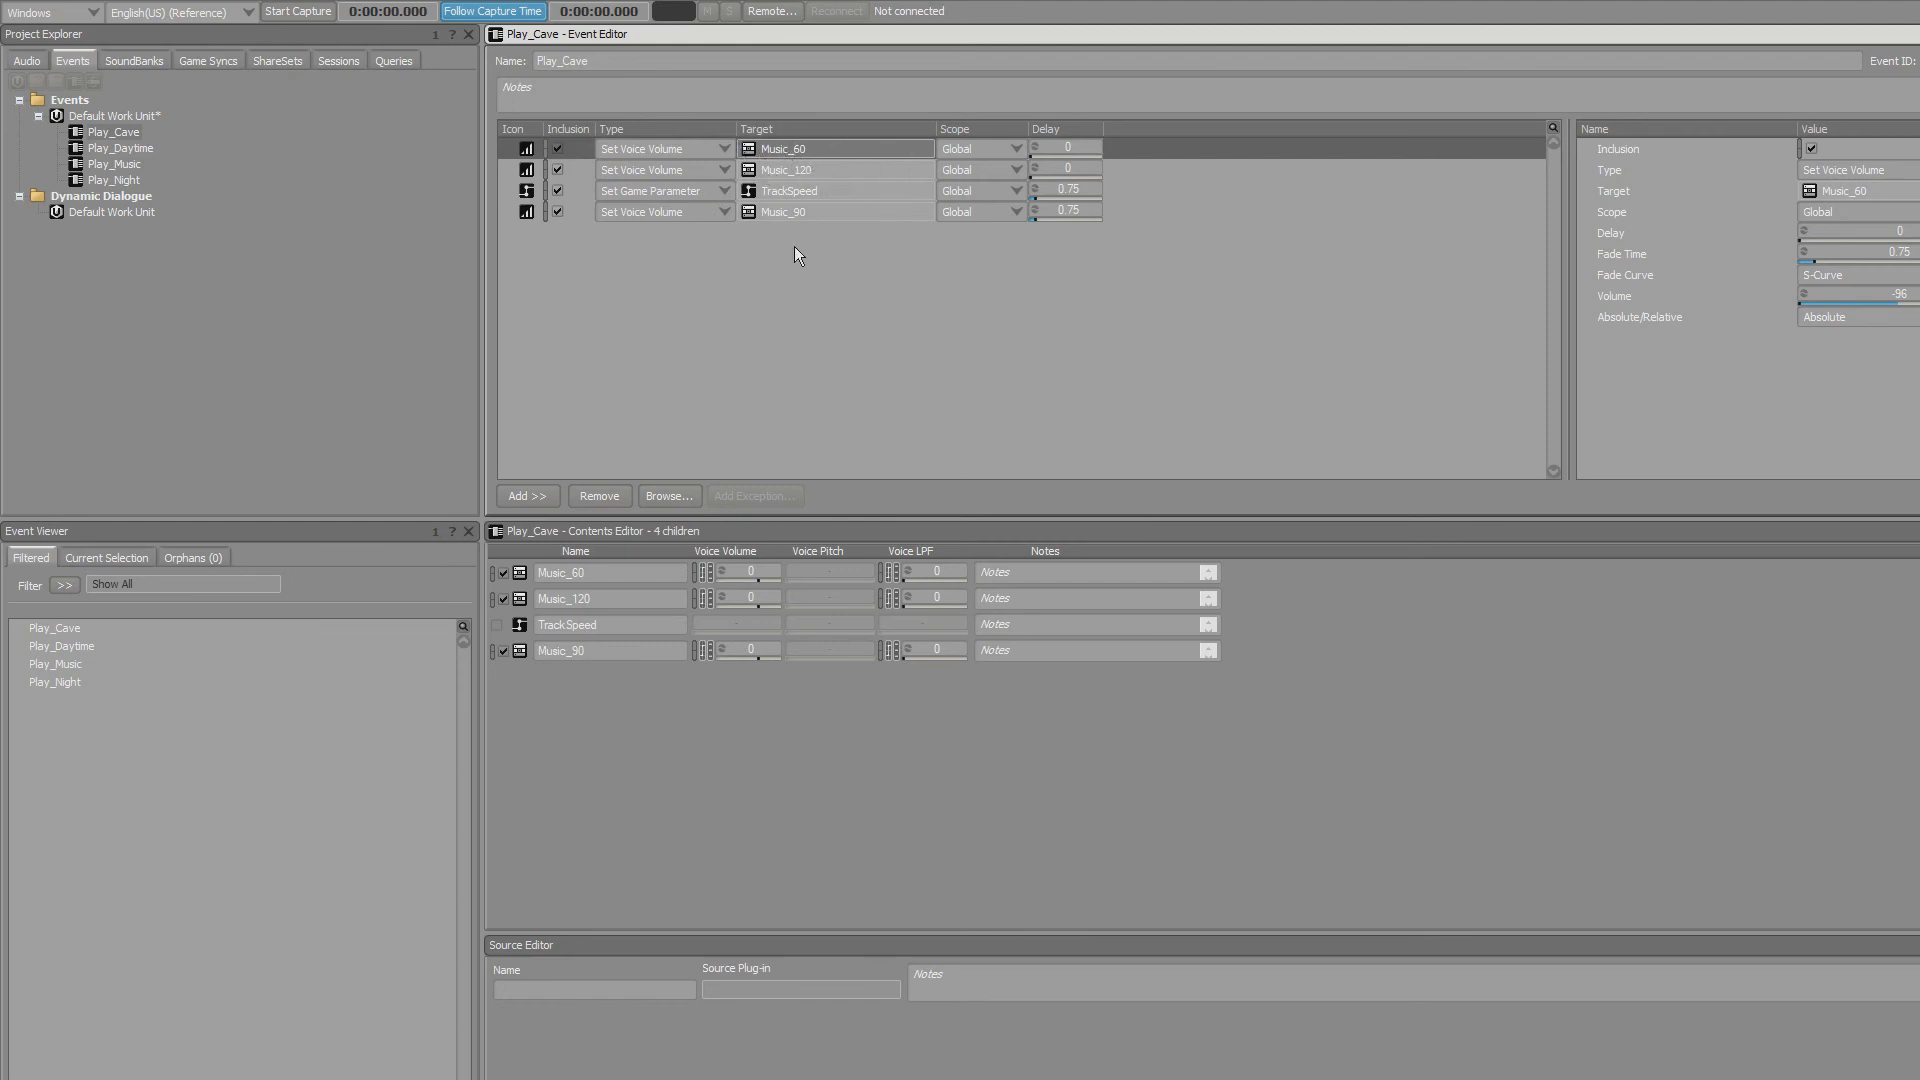
# Examine Play_Cave's TrackSpeed Set Game Parameter action alongside the Set Voice Volume actions for Music_90 and Music_120.
pyautogui.click(643, 190)
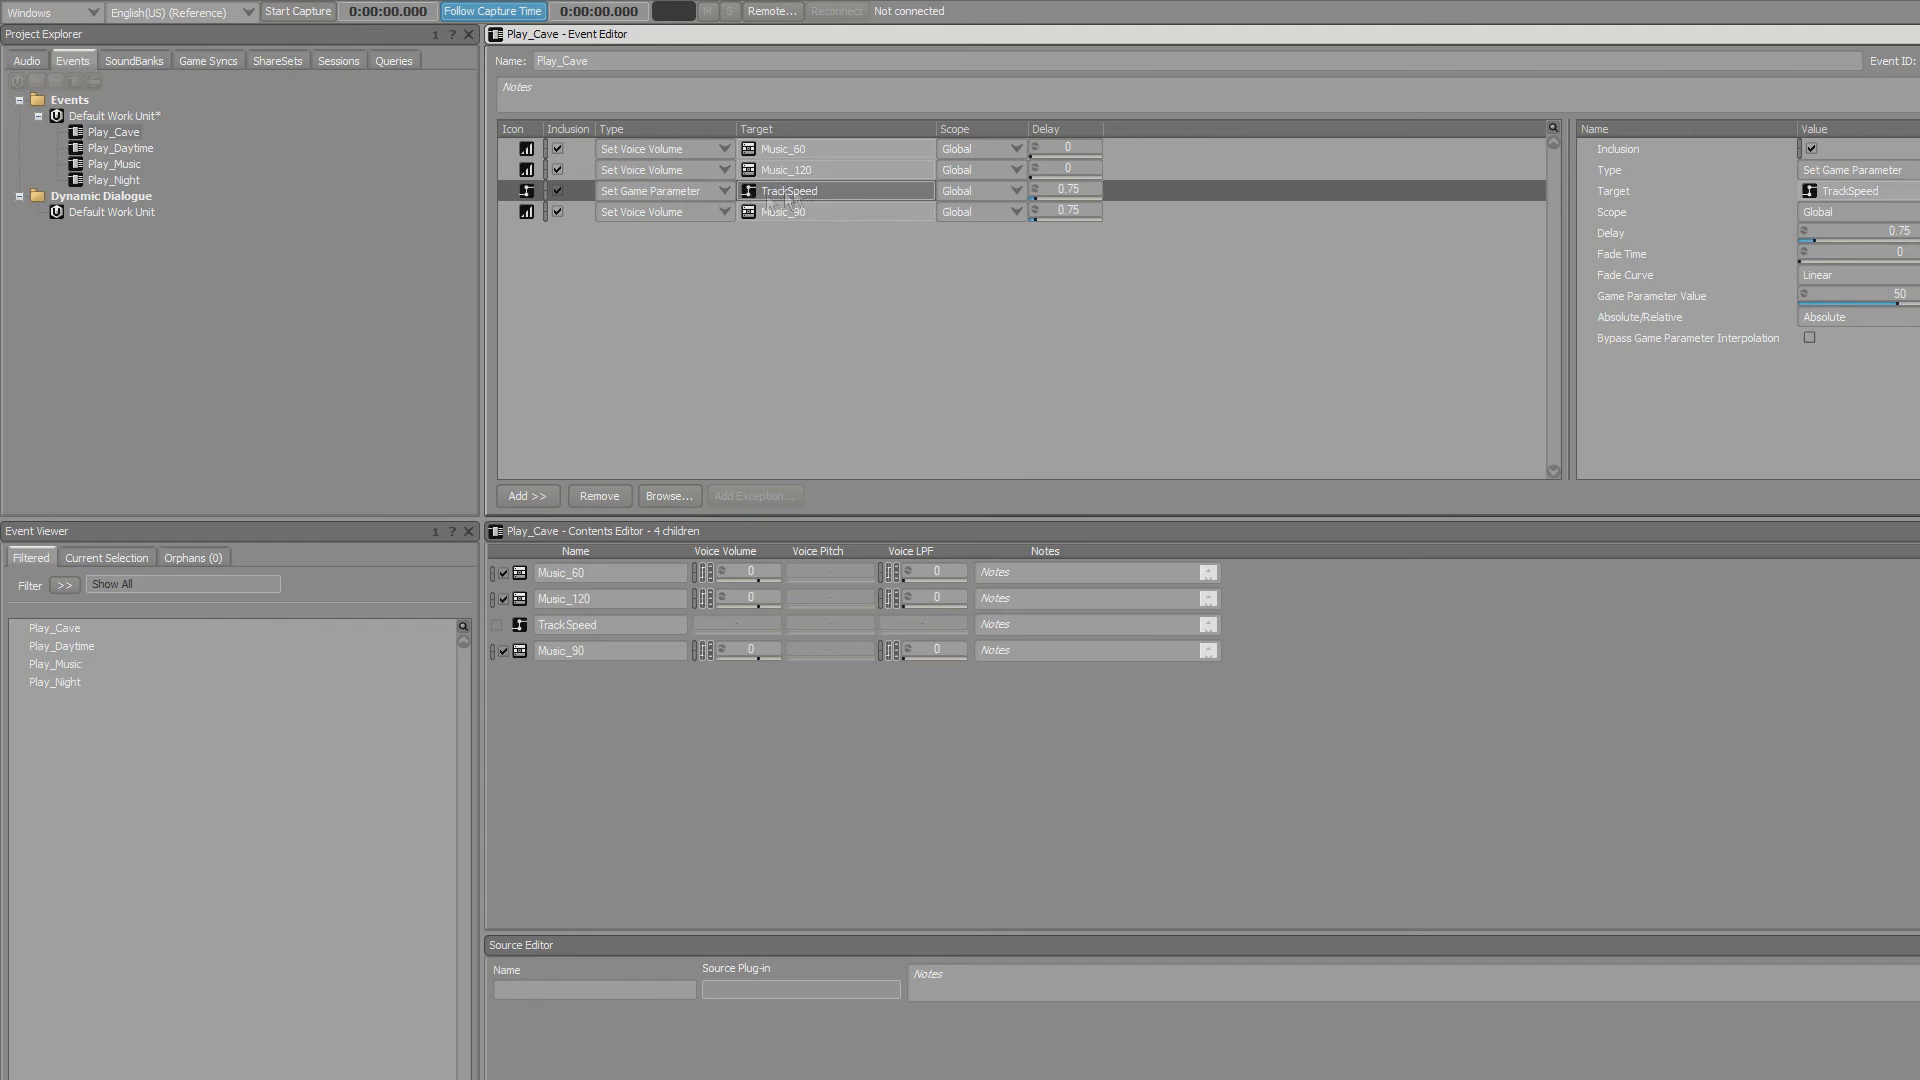
pyautogui.click(520, 207)
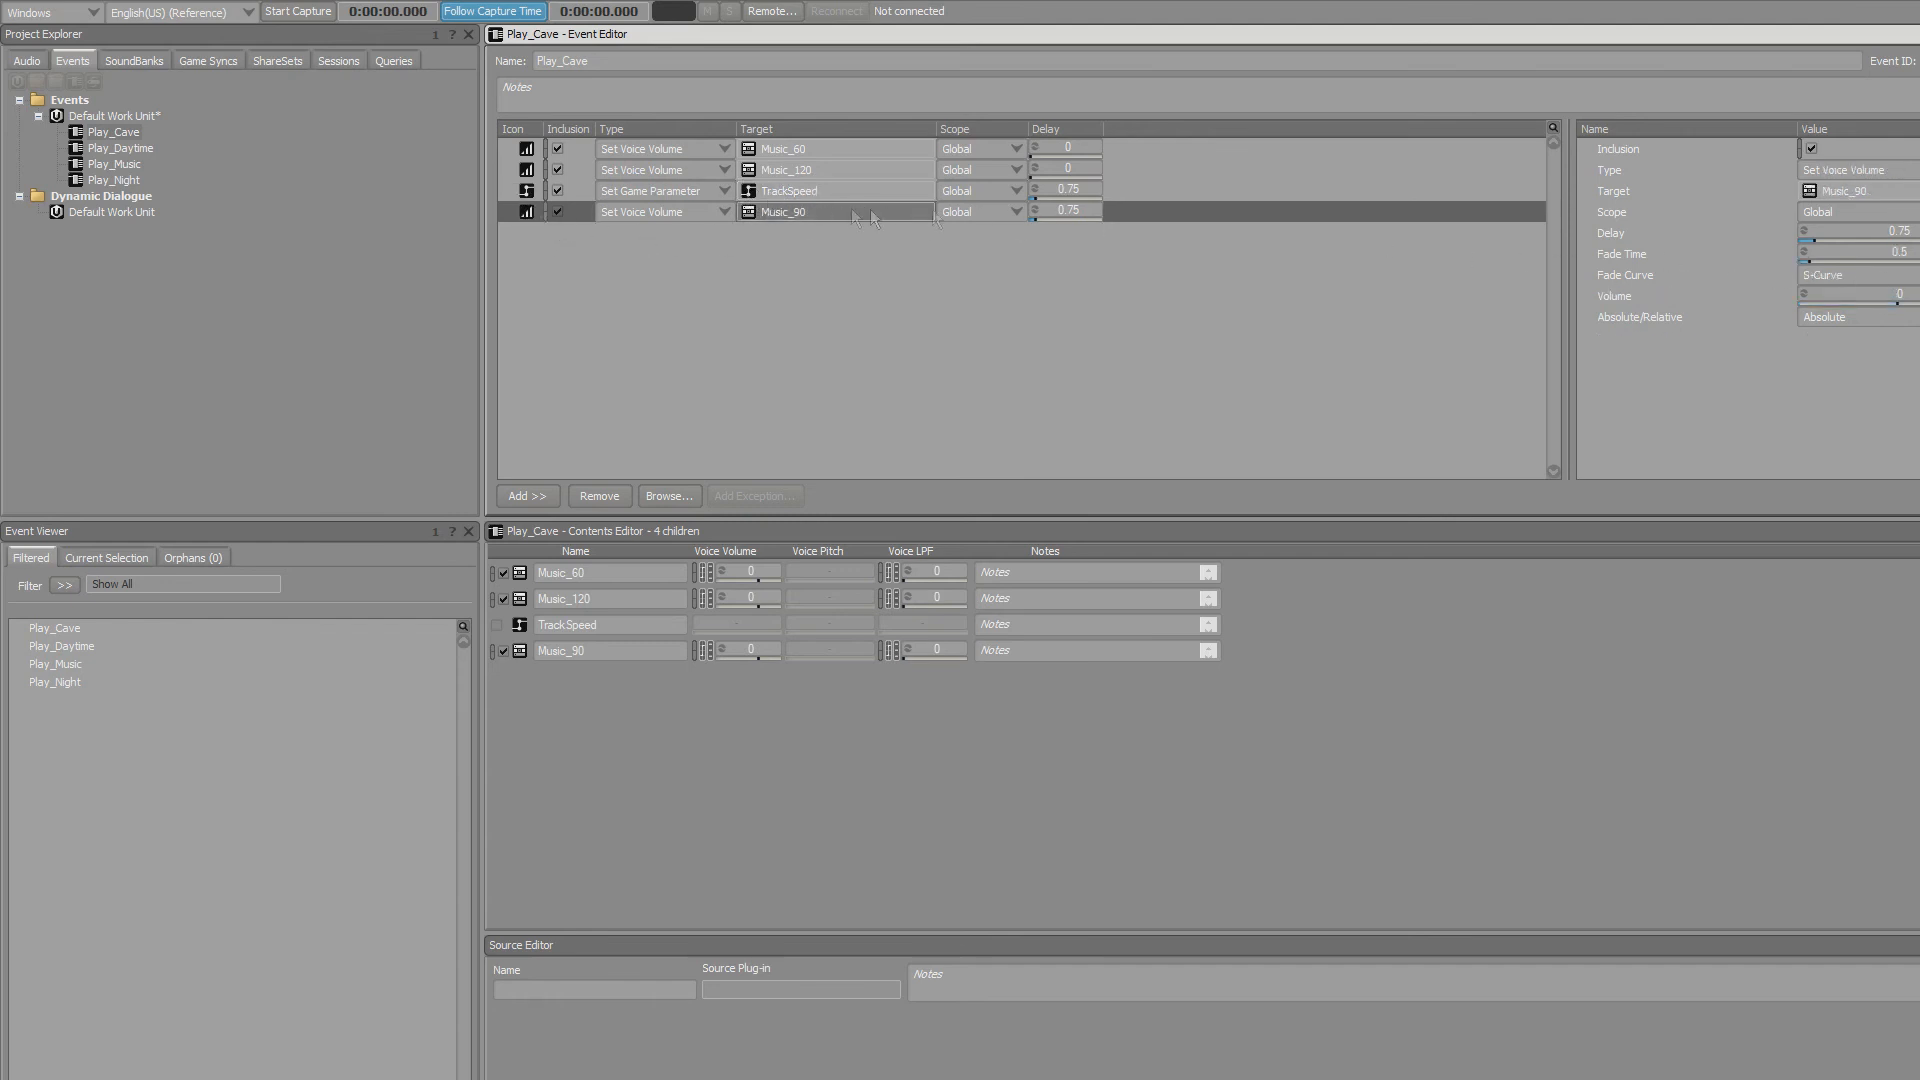
pyautogui.click(785, 195)
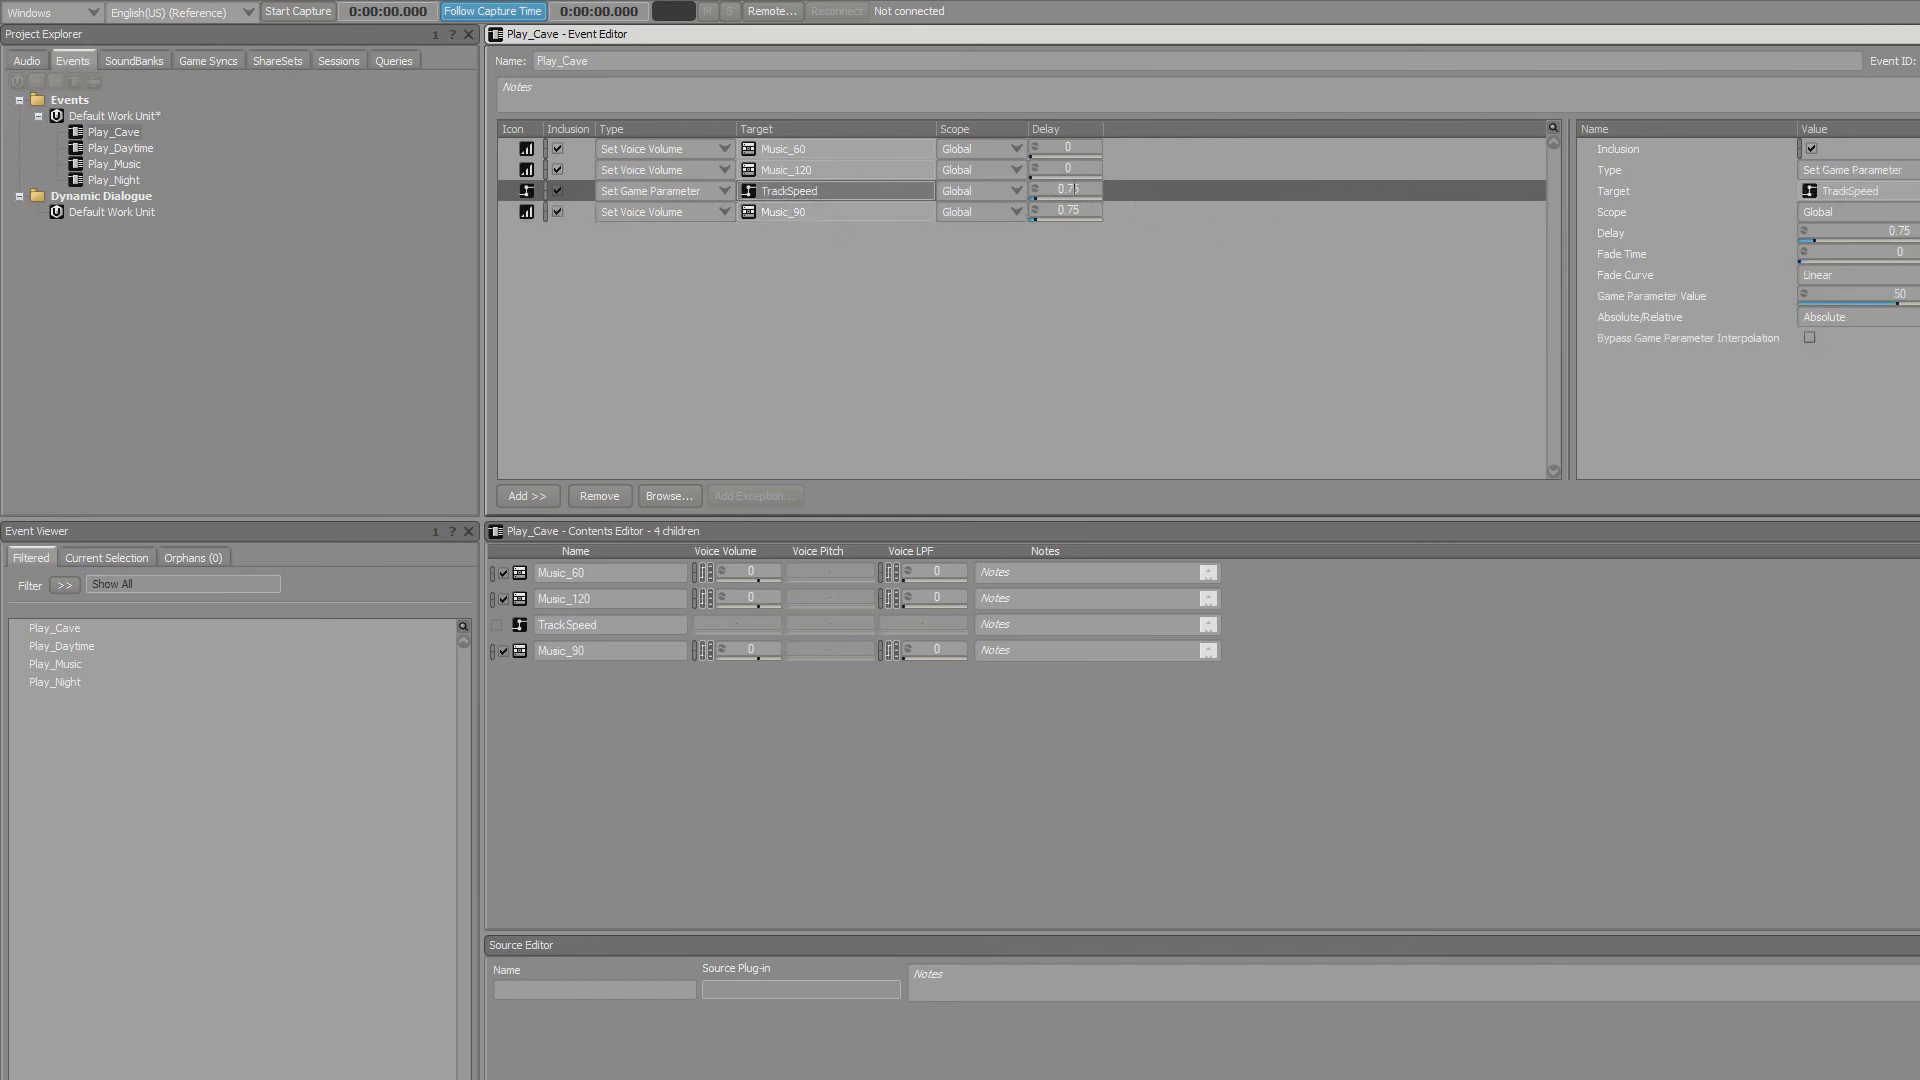
pyautogui.click(796, 172)
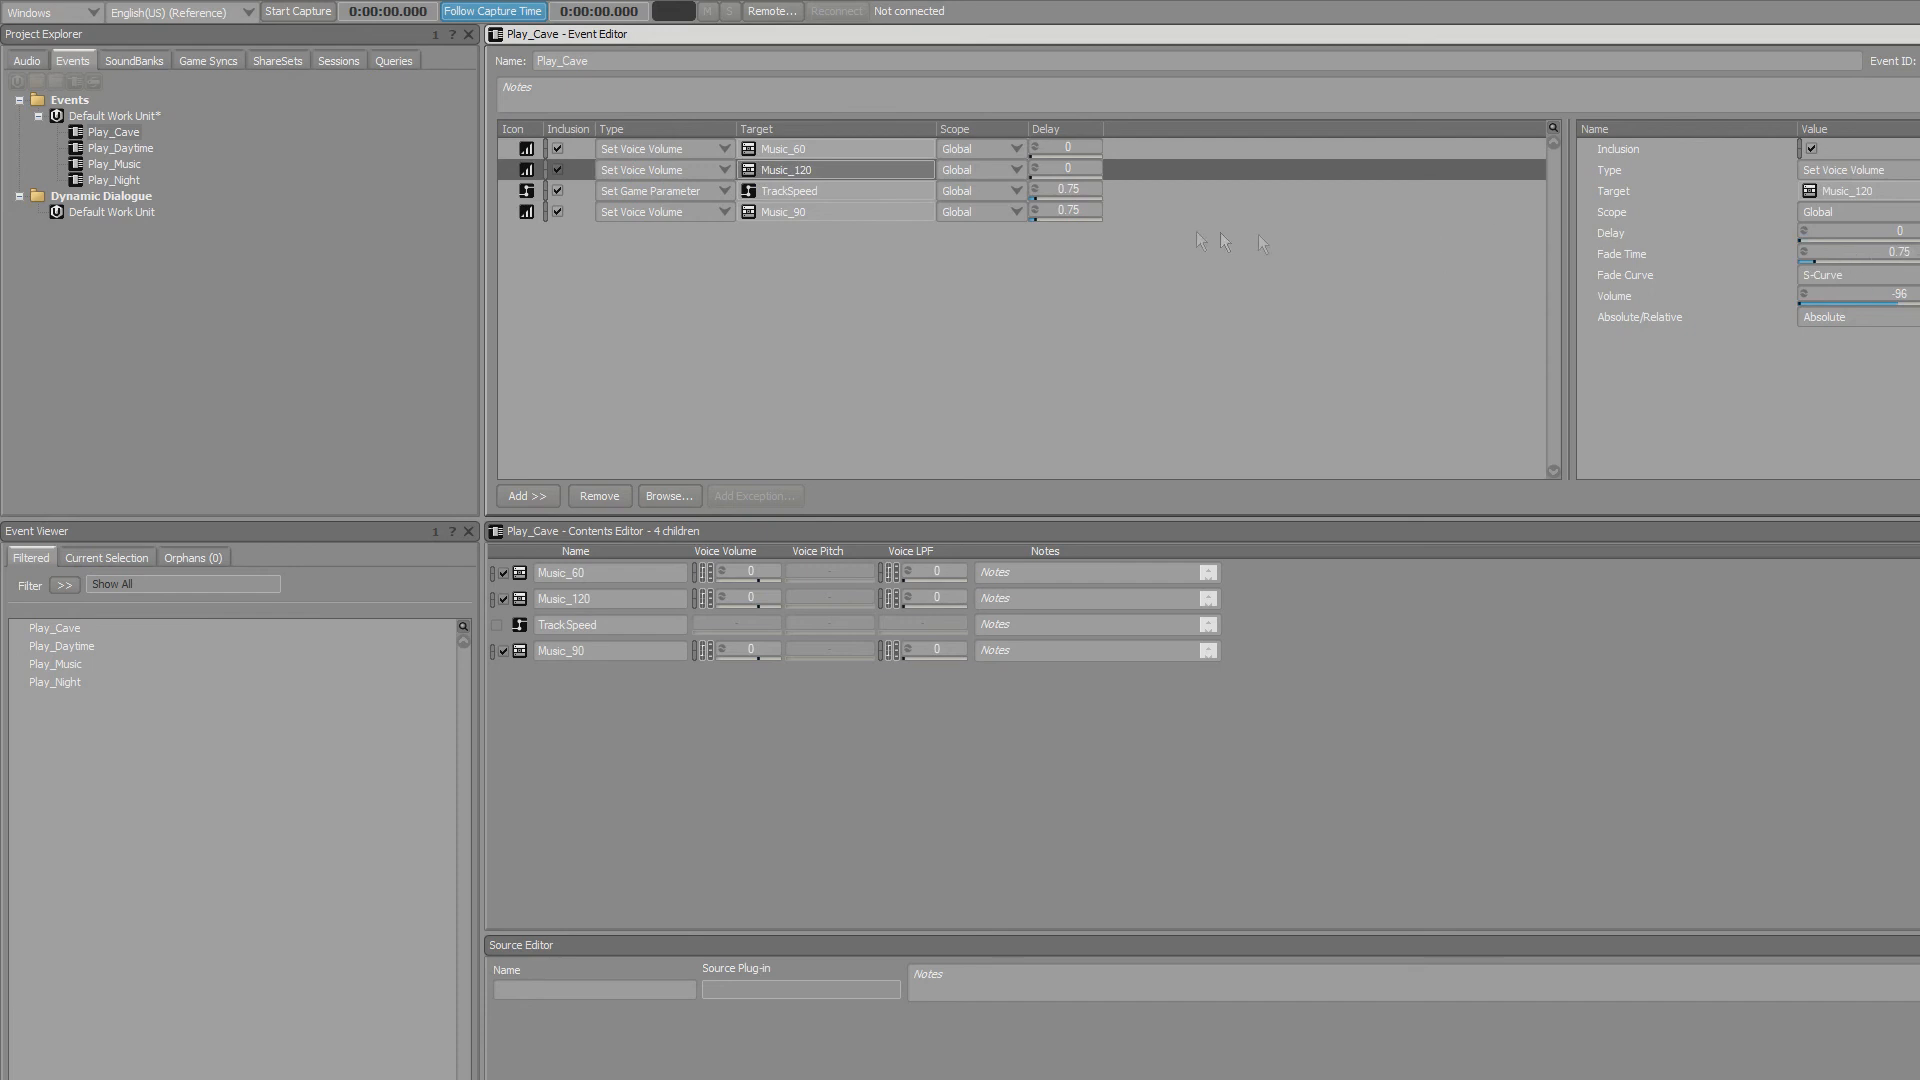
pyautogui.click(1166, 190)
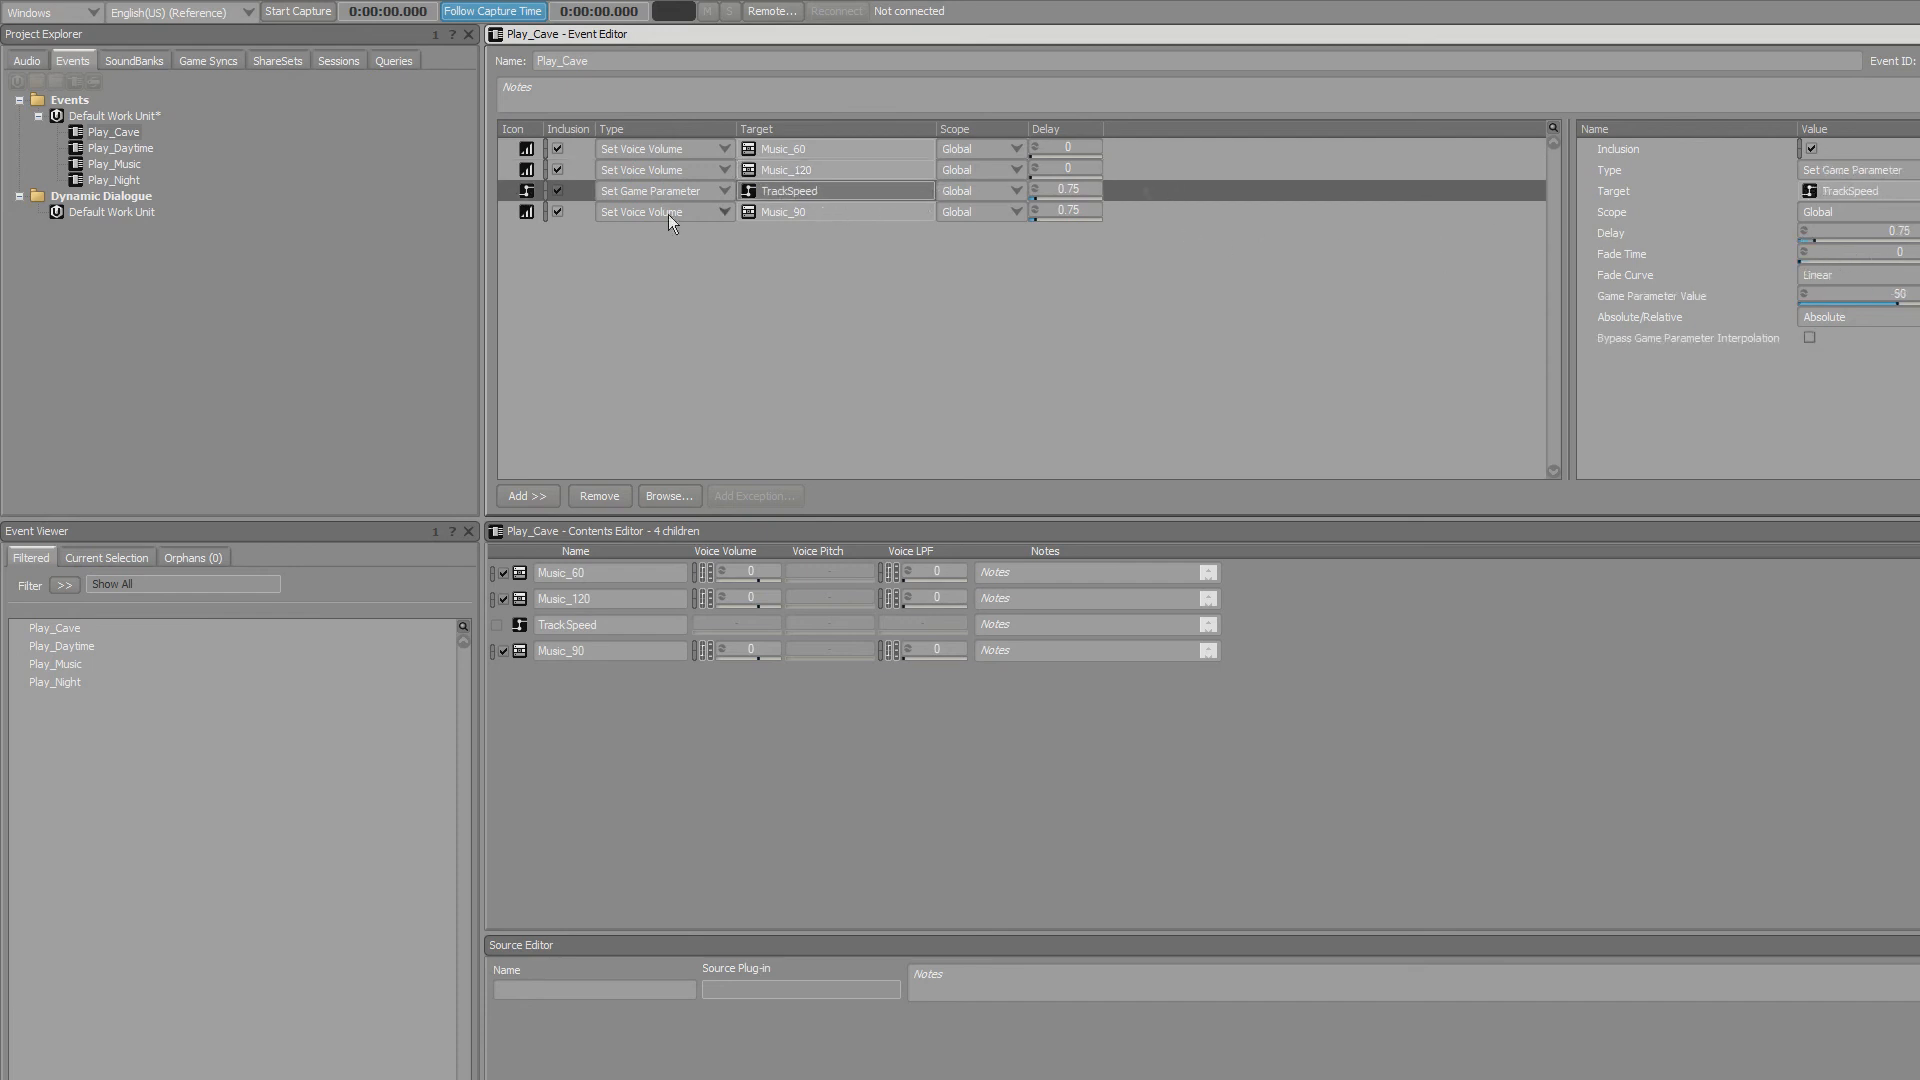
# Compare the delay and fade settings of Play_Cave's Music_90 Set Voice Volume action and TrackSpeed Set Game Parameter action.
pyautogui.click(914, 212)
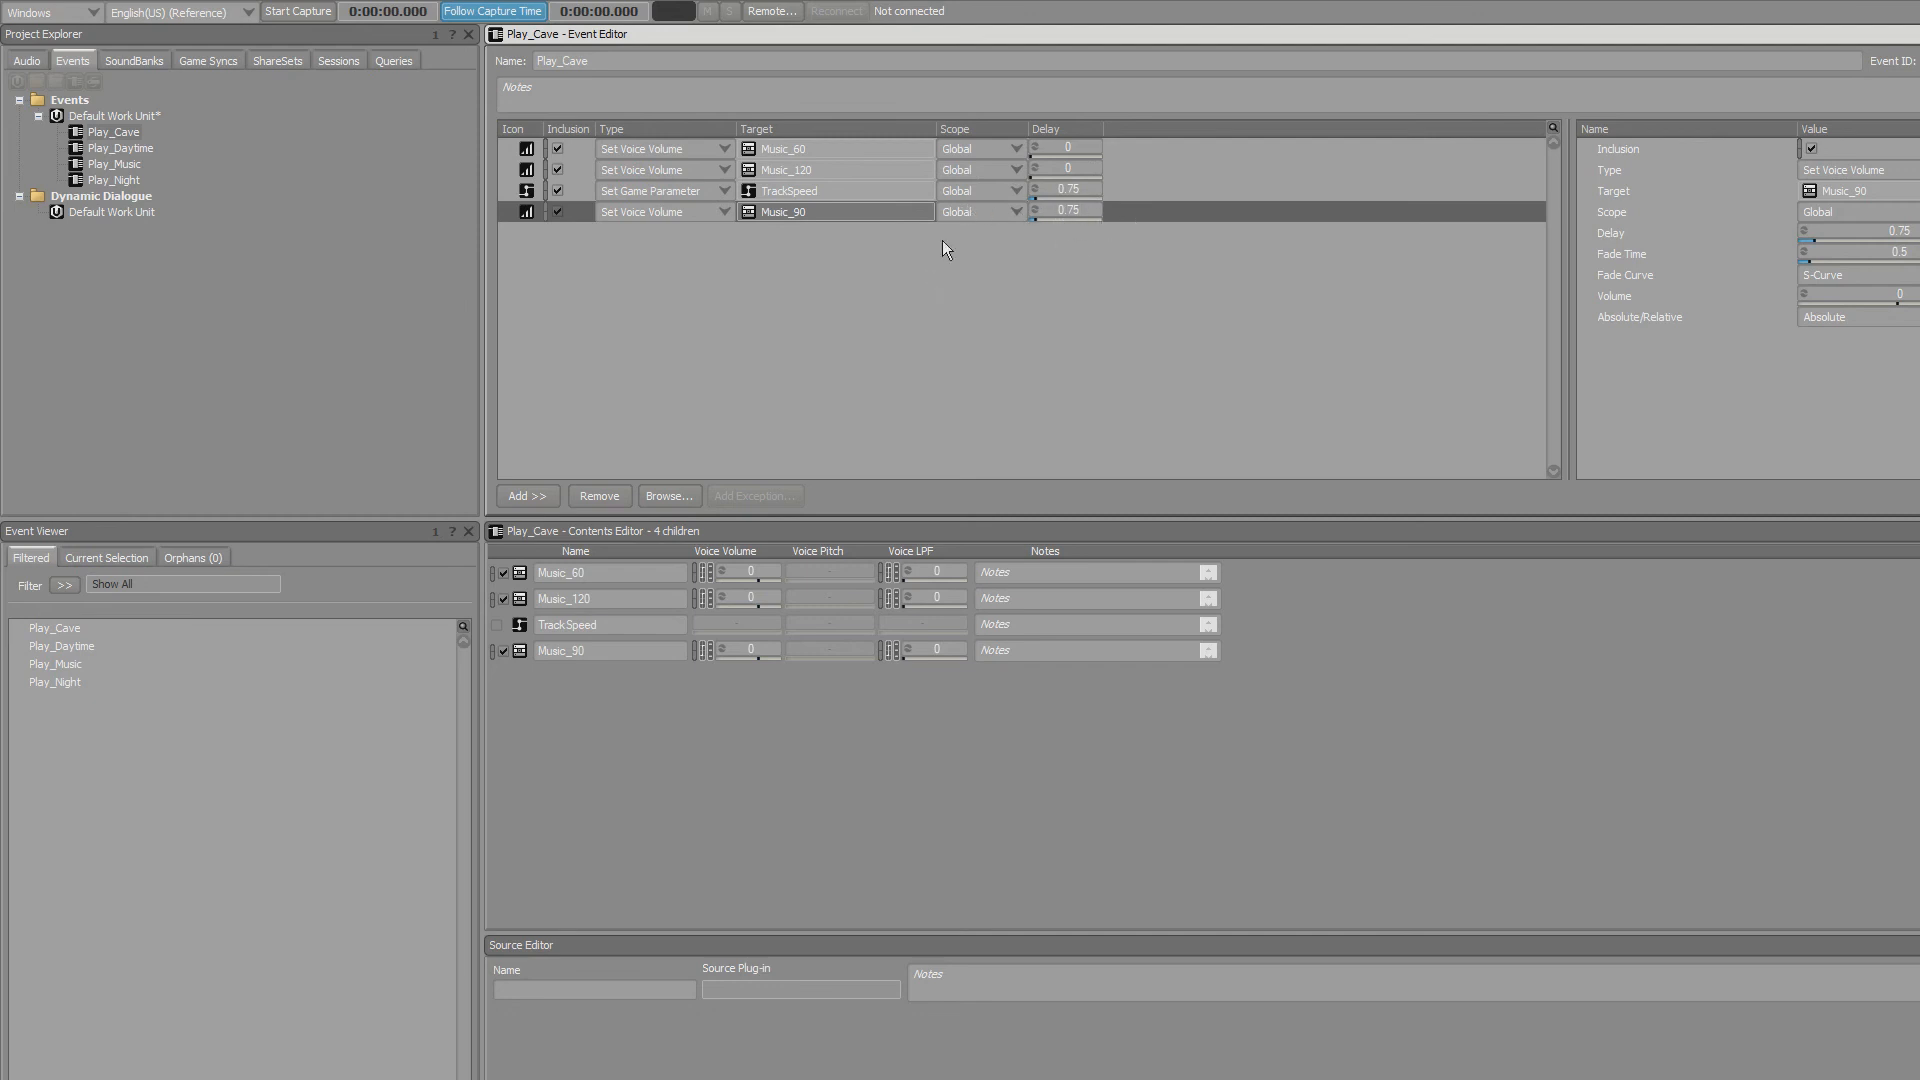
pyautogui.click(1124, 192)
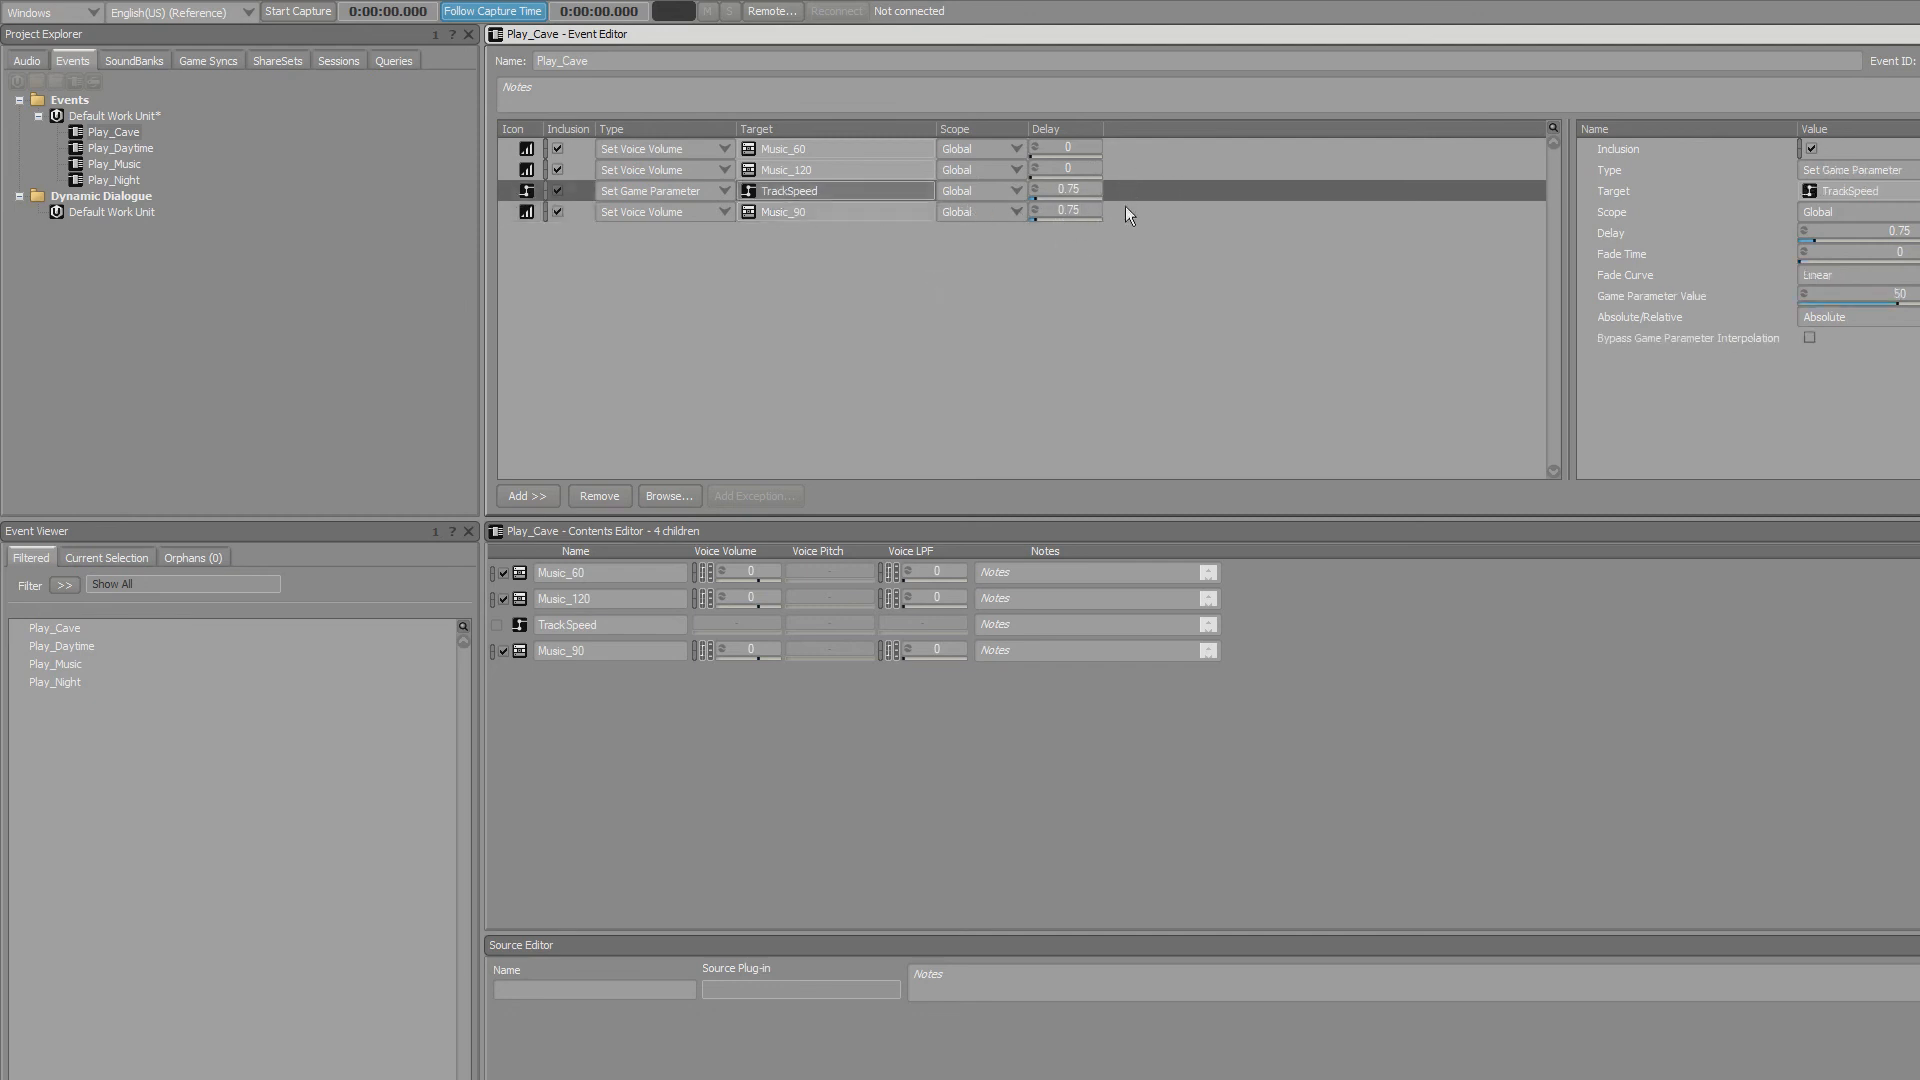
pyautogui.click(1125, 206)
pyautogui.click(1131, 186)
pyautogui.click(1160, 203)
pyautogui.click(1164, 191)
pyautogui.click(1171, 212)
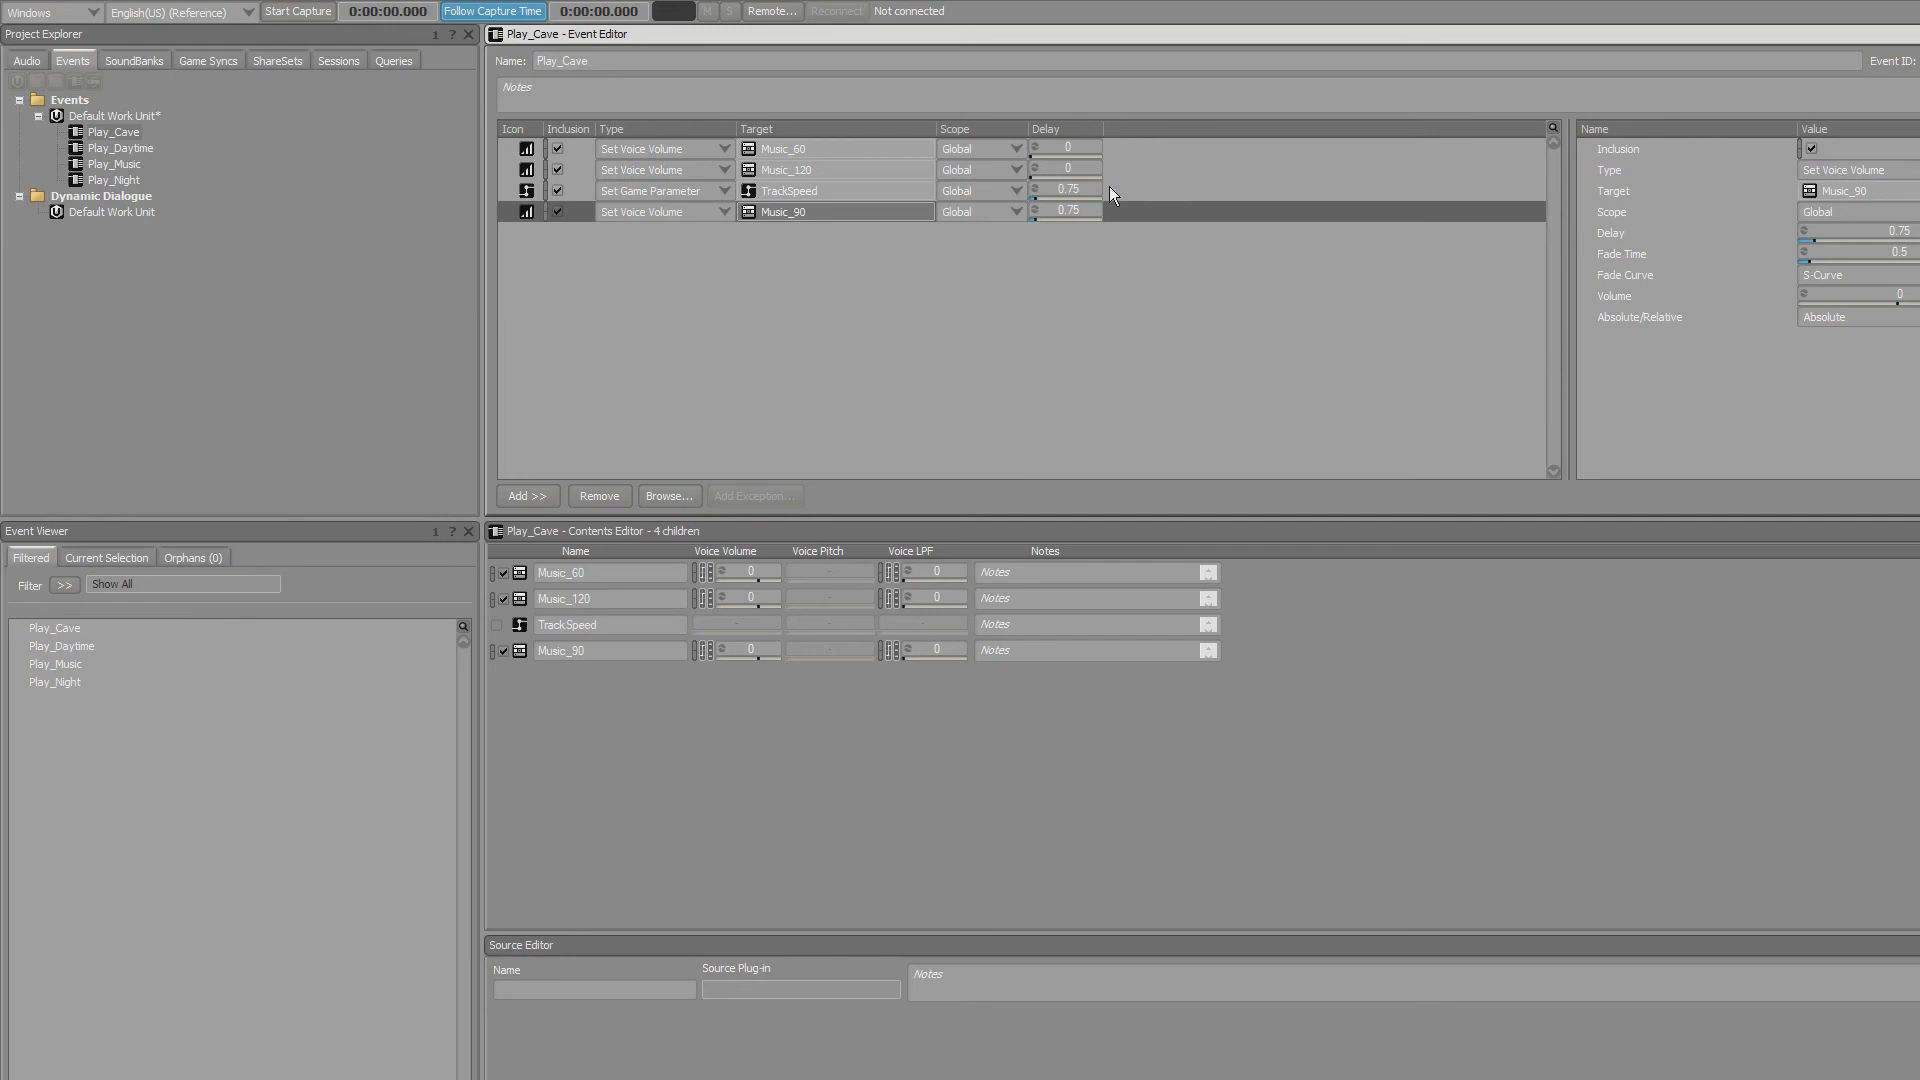
pyautogui.click(528, 192)
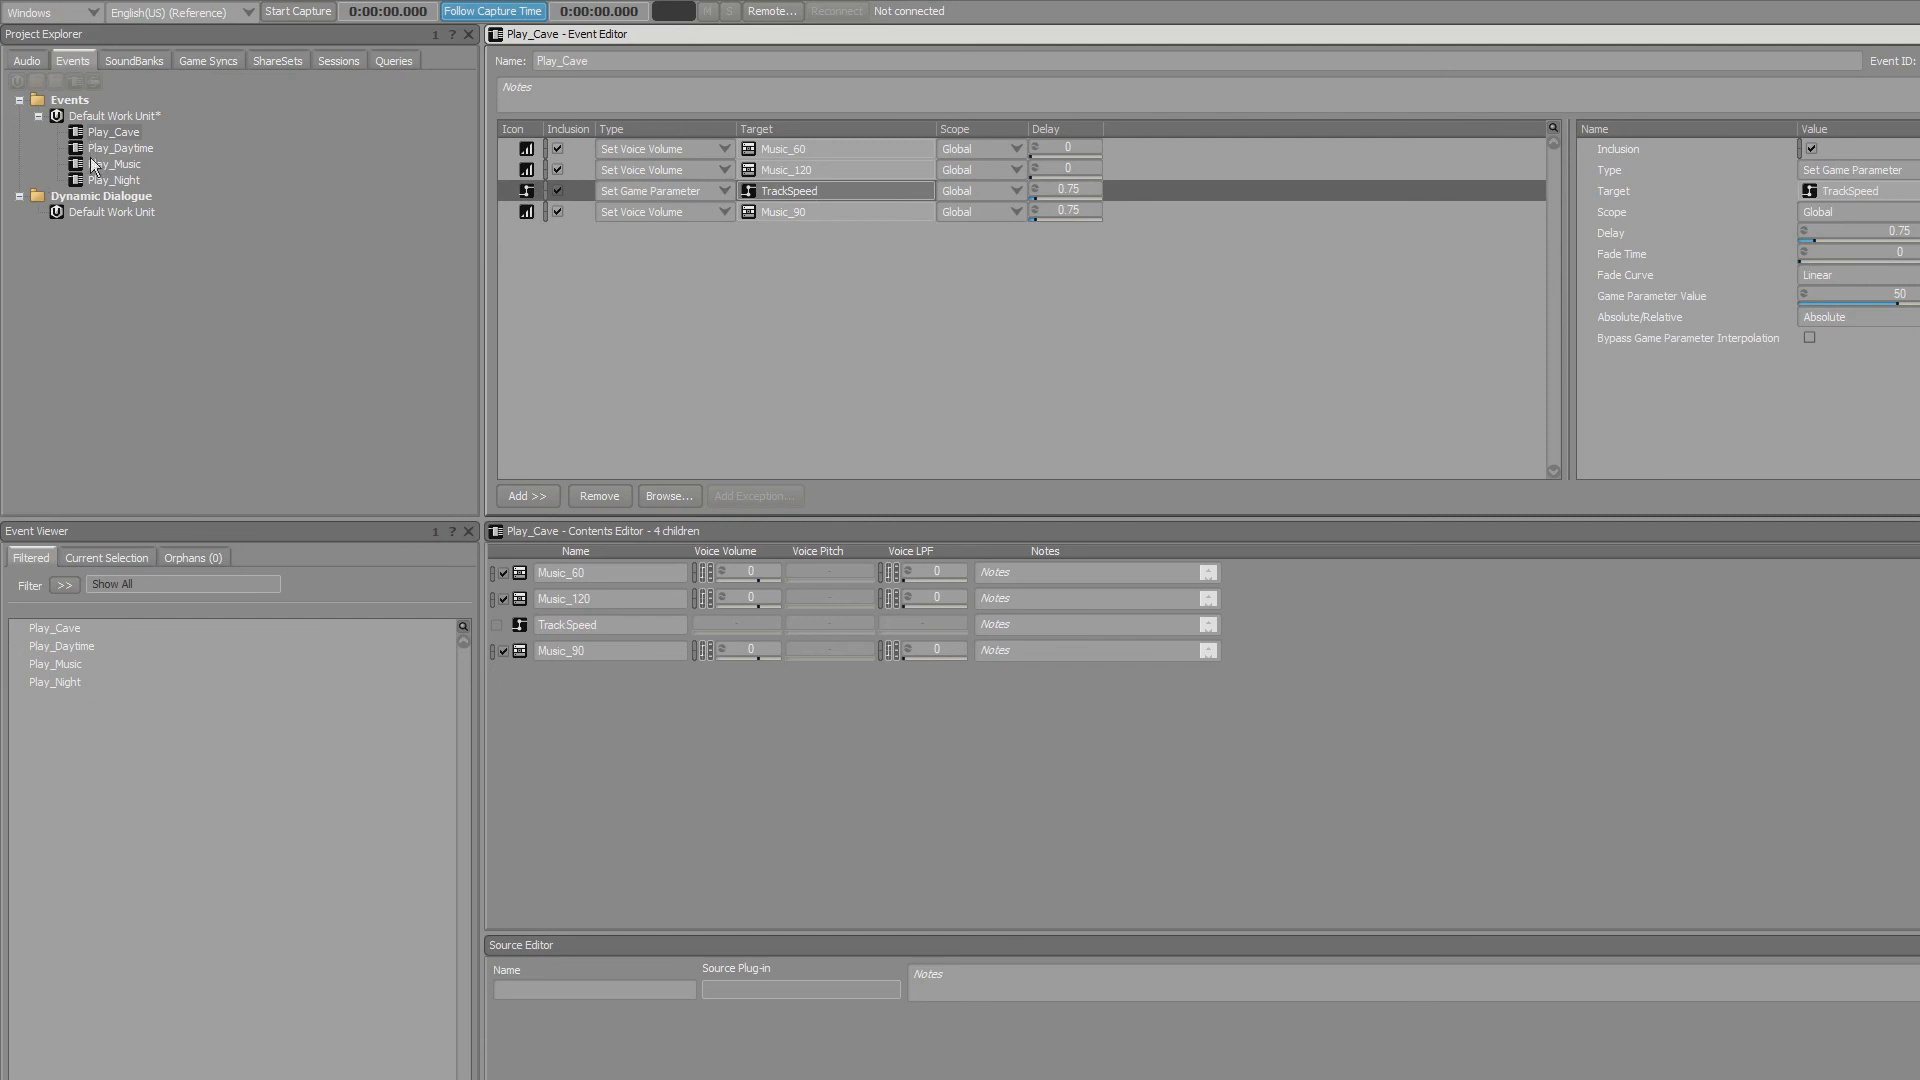
# Open the Play_Night event and examine its Set Voice Volume actions for Music_120, Music_90 and Music_60 and its TrackSpeed Set Game Parameter action.
pyautogui.click(115, 180)
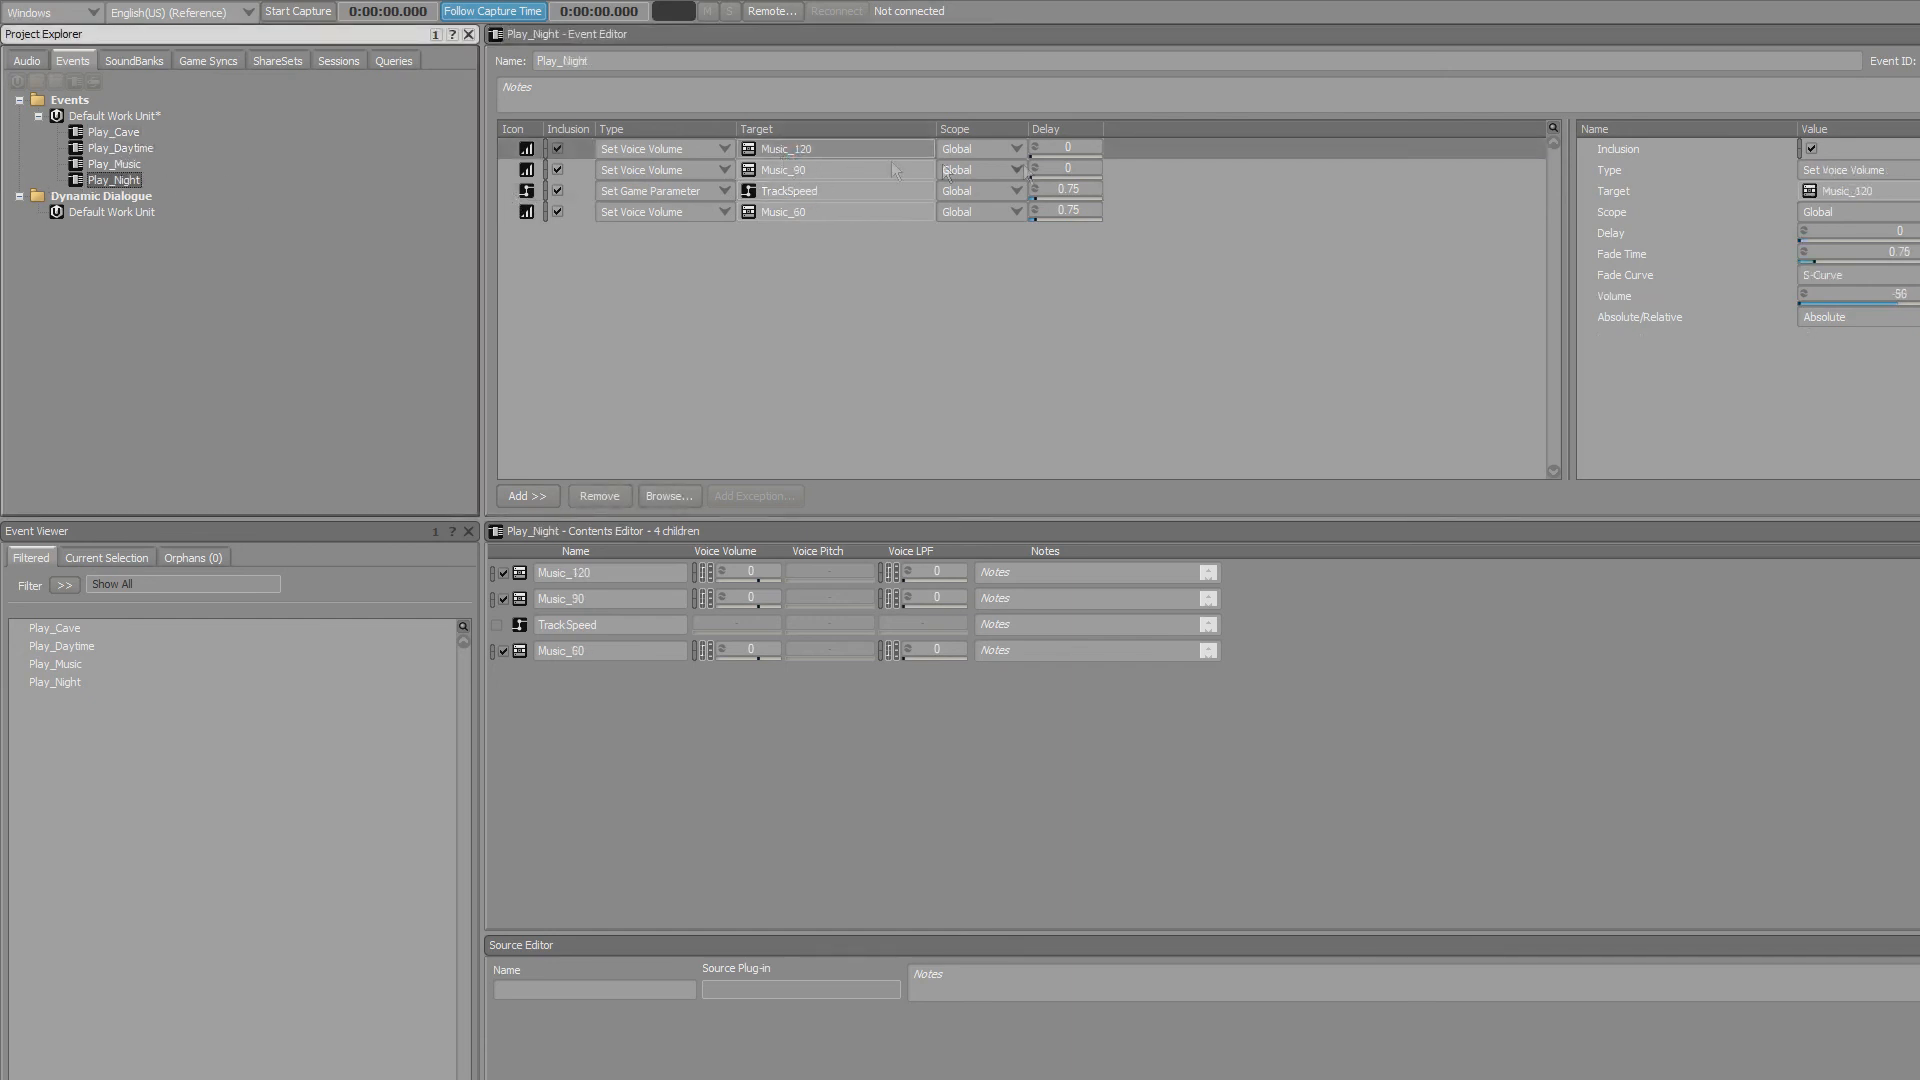
pyautogui.click(1141, 166)
pyautogui.click(1154, 148)
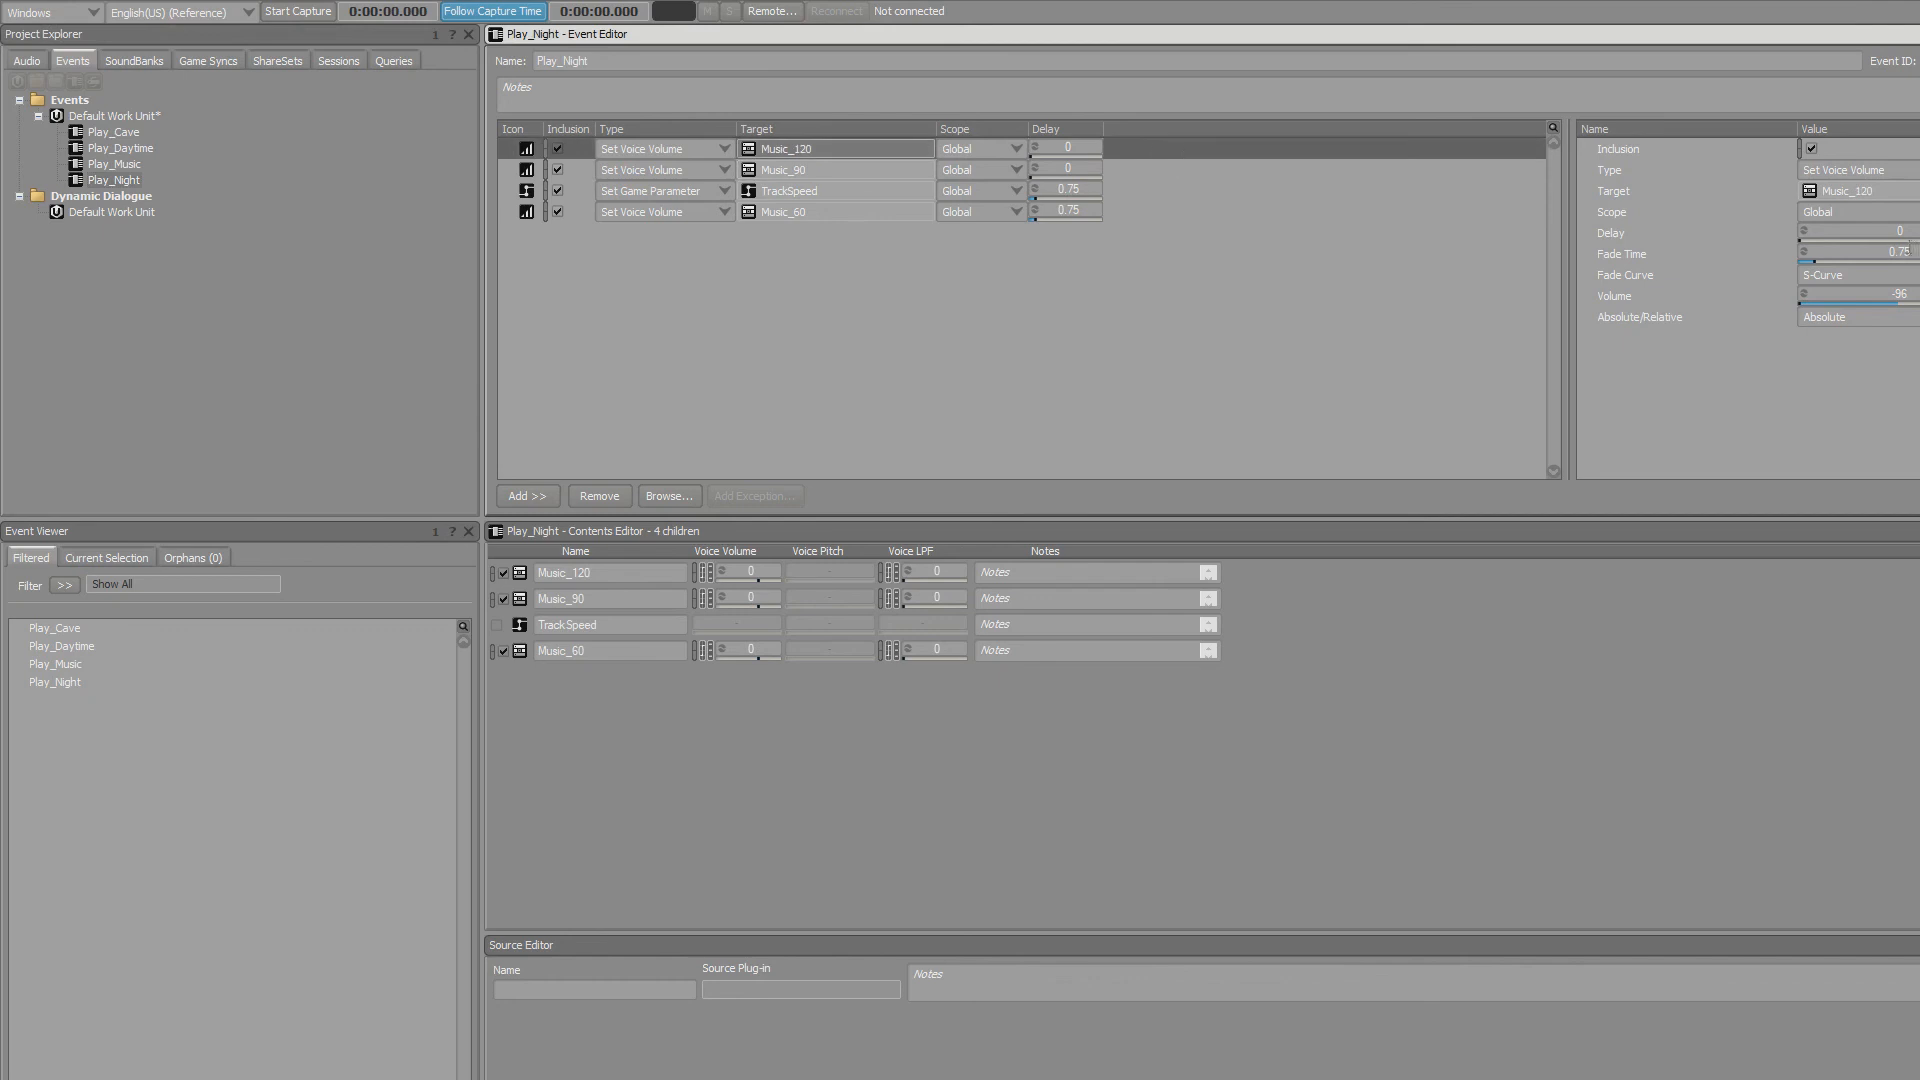
pyautogui.click(1124, 189)
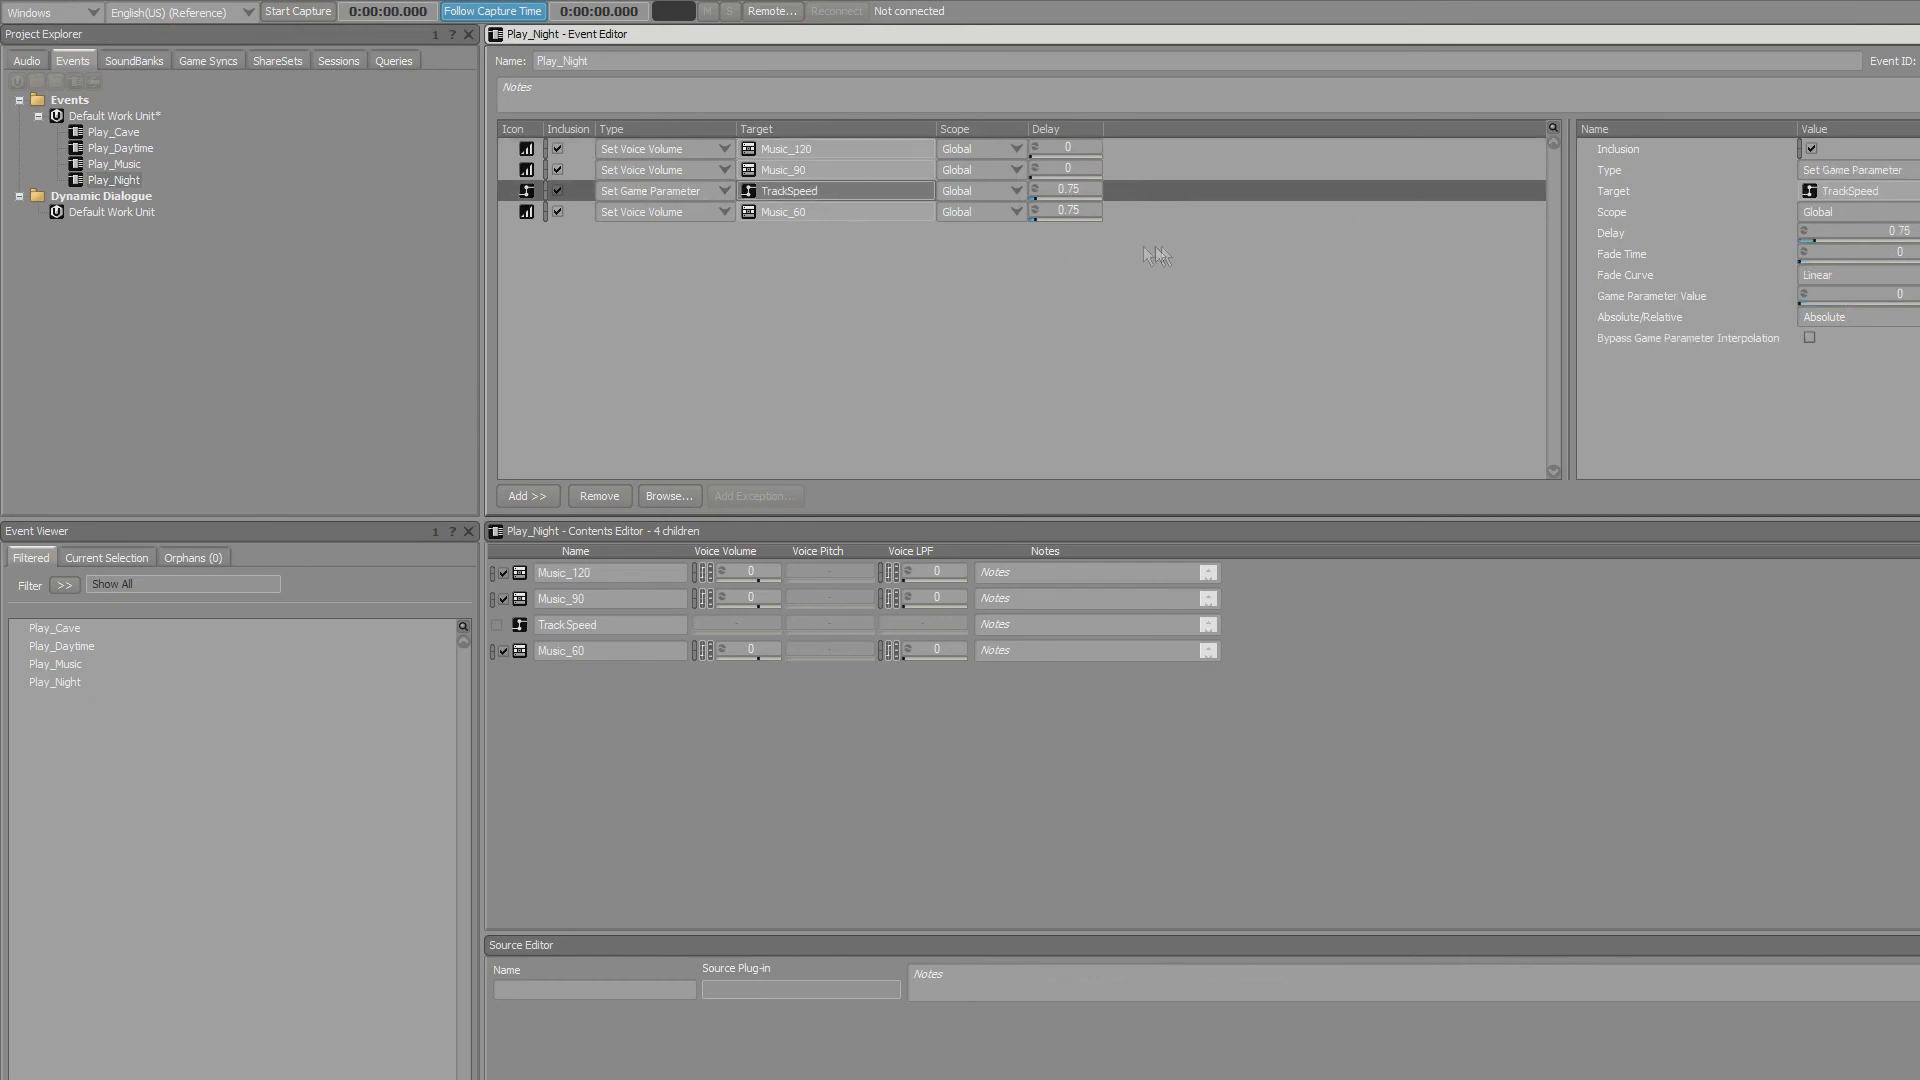
pyautogui.click(1198, 212)
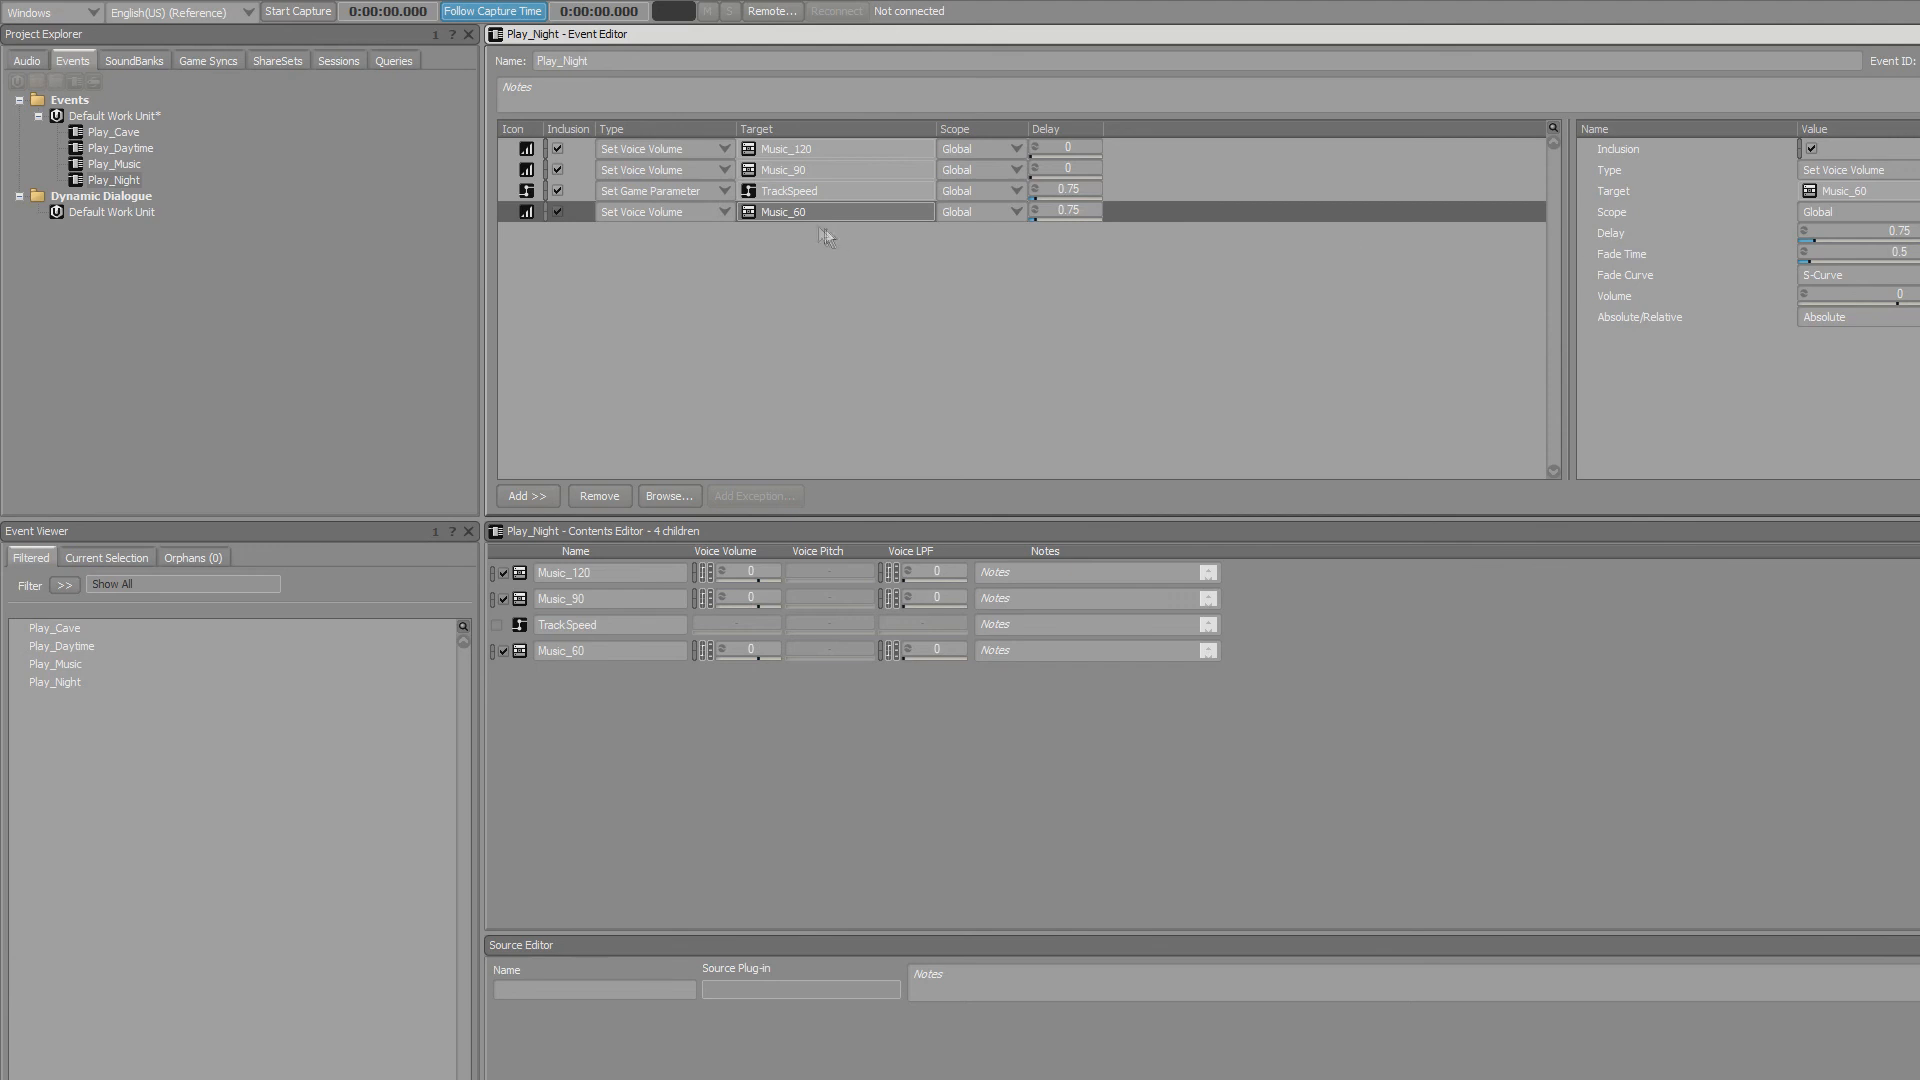
# Look briefly at the Soundcaster sessions and compare the action lists of the Play_Daytime and Play_Night events.
pyautogui.click(338, 61)
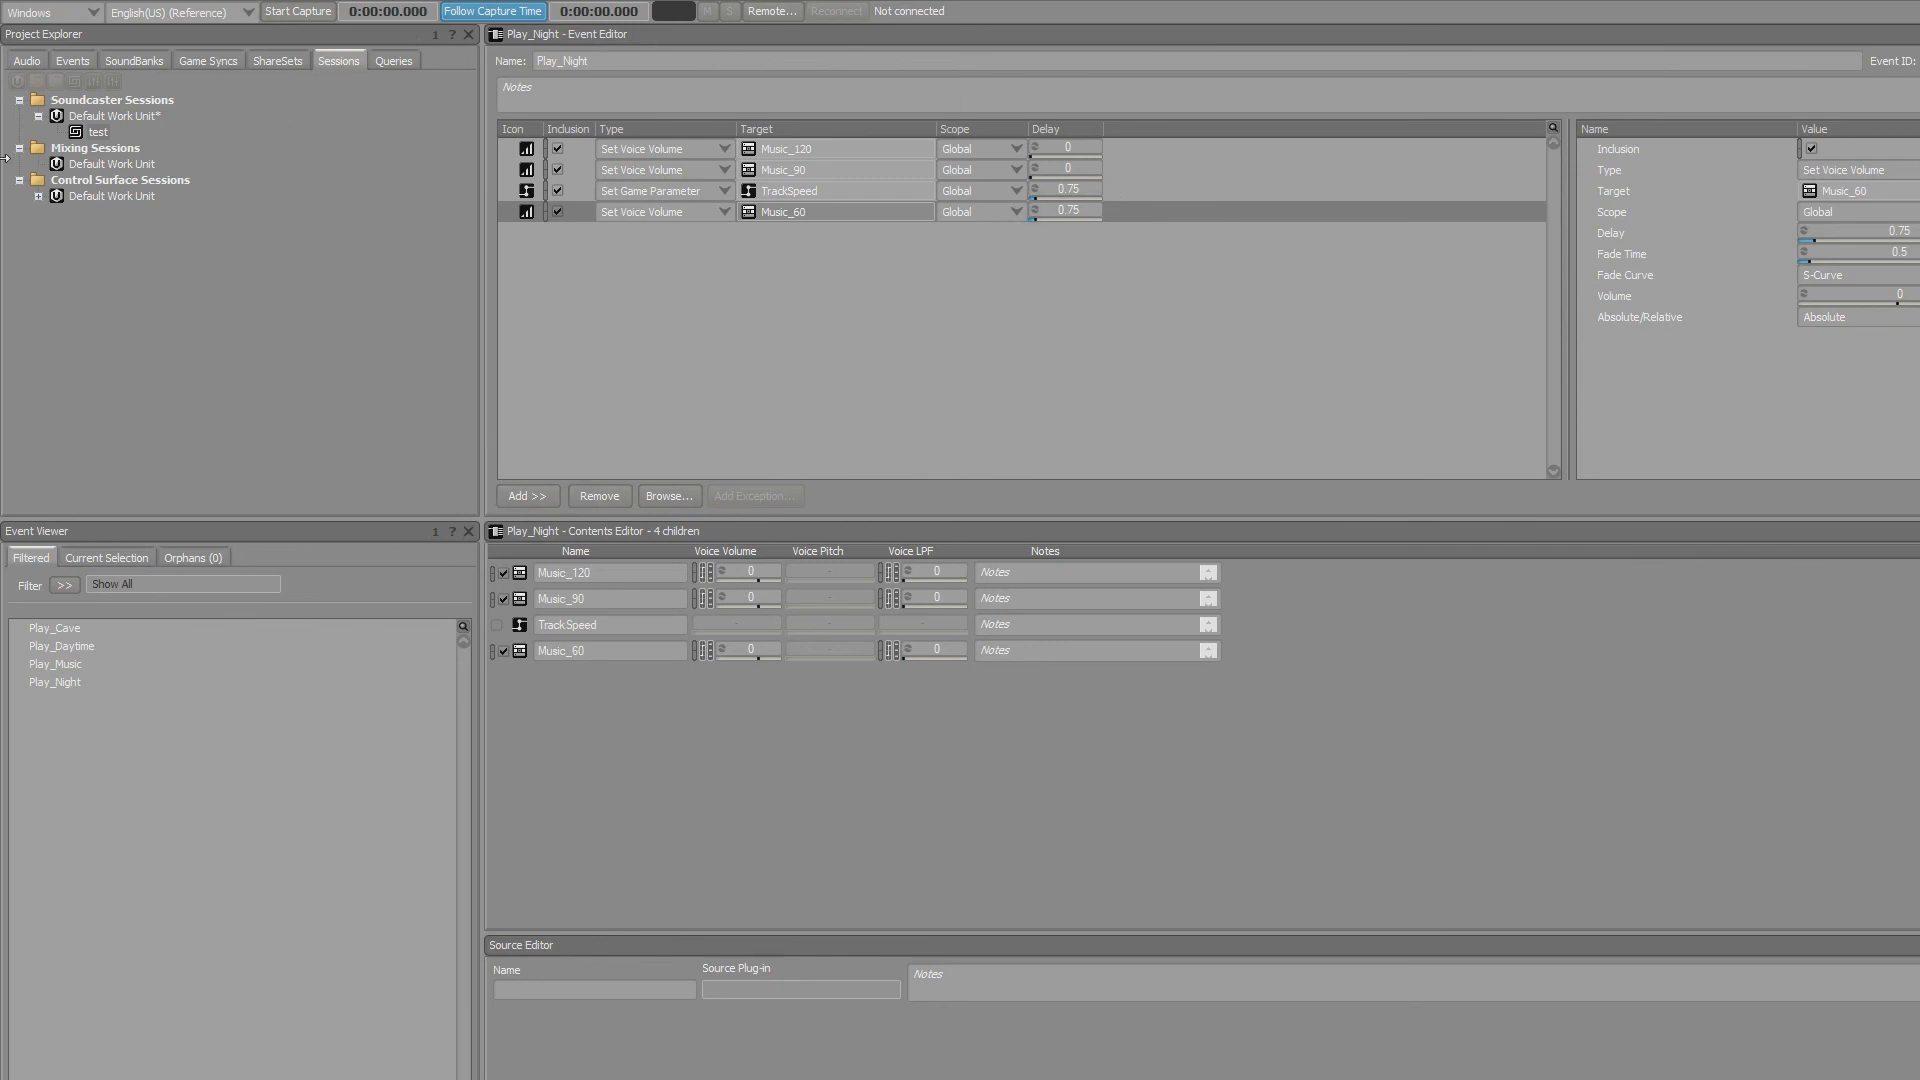
pyautogui.click(84, 66)
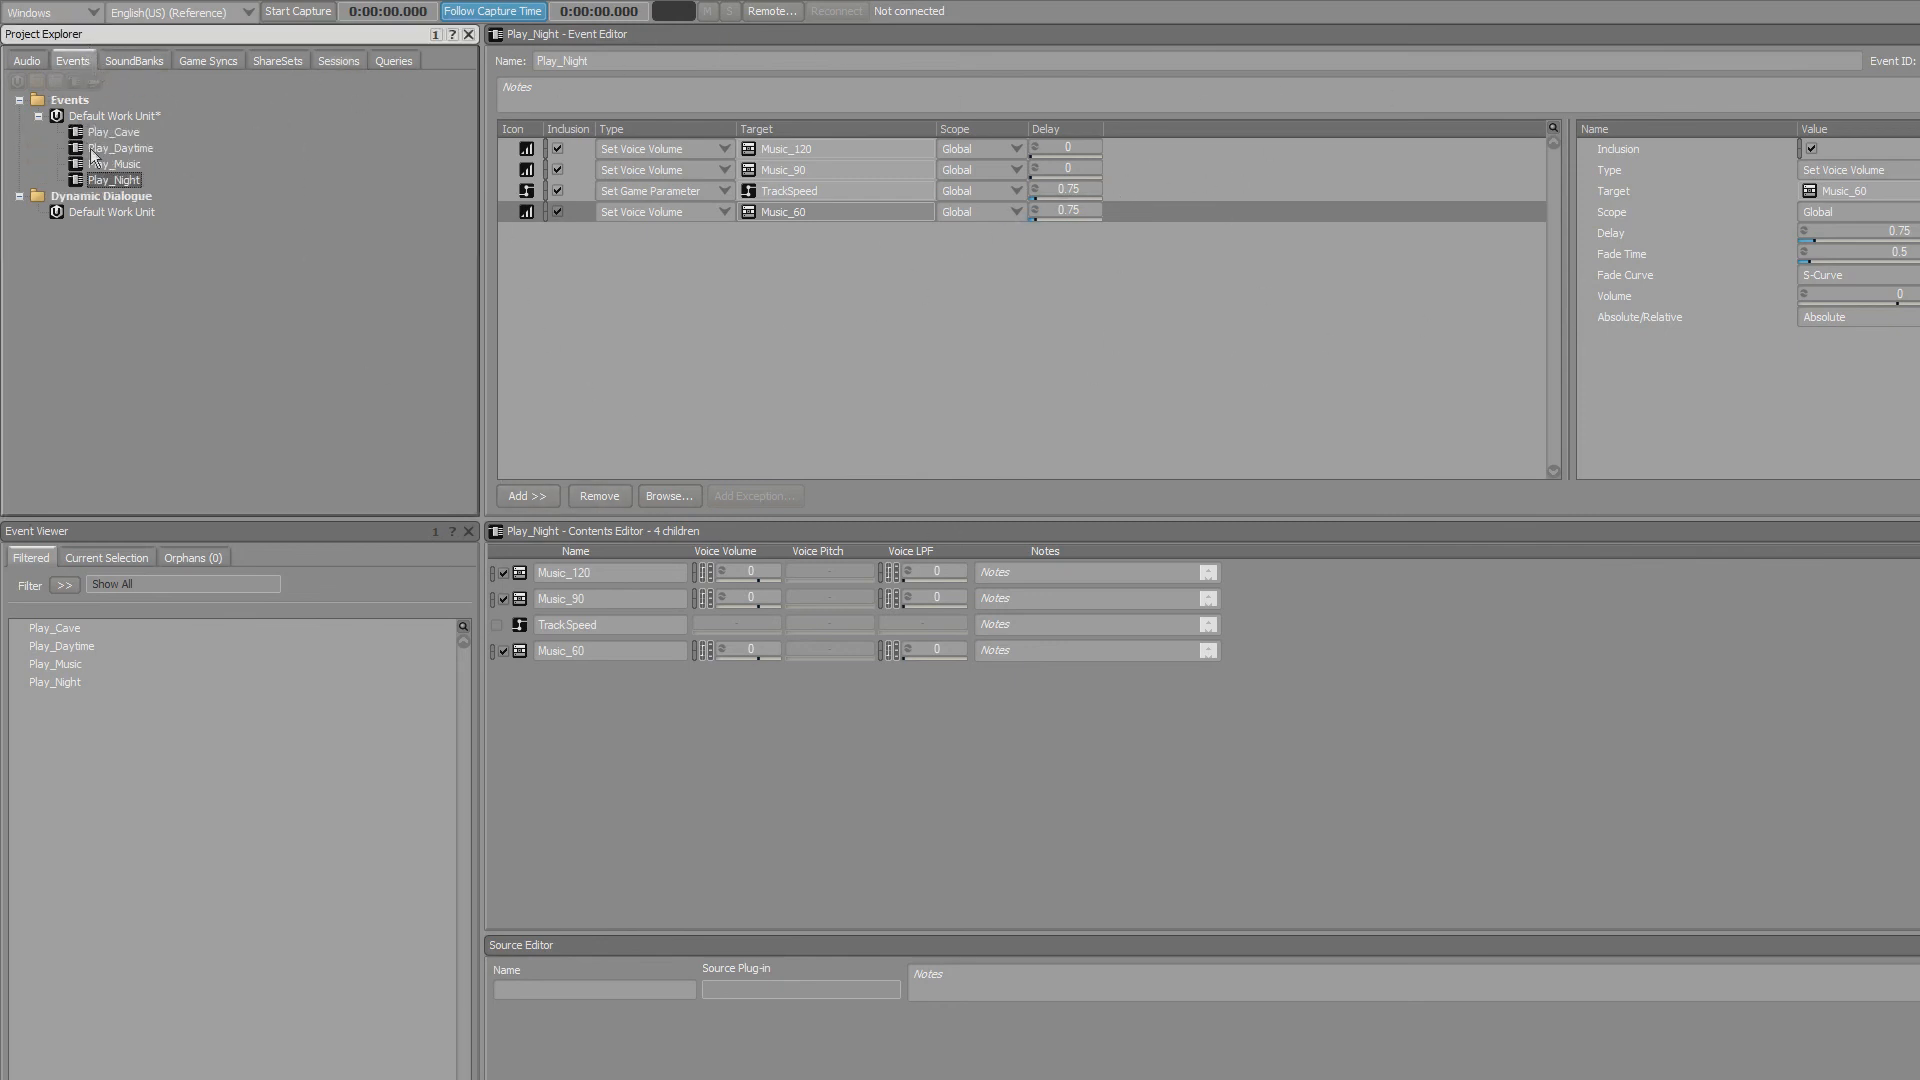
pyautogui.click(120, 148)
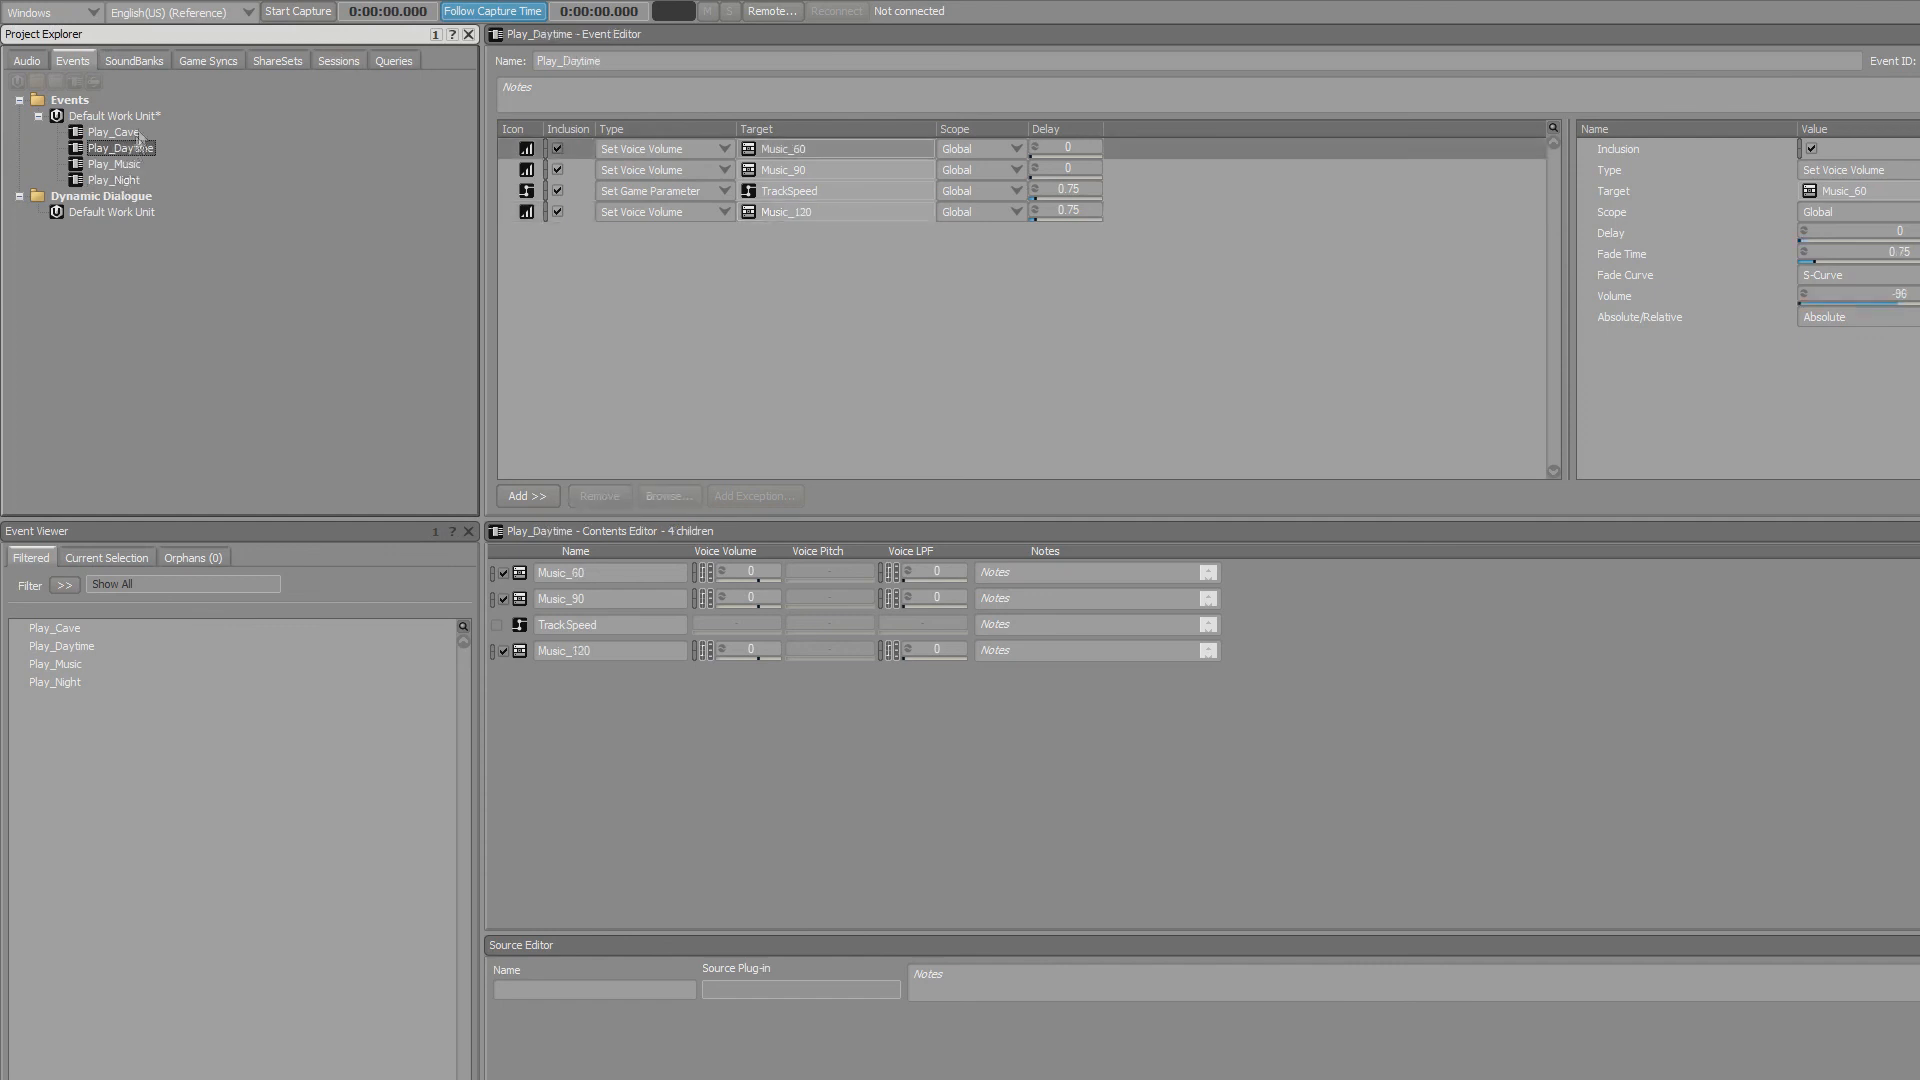
pyautogui.click(138, 148)
pyautogui.click(127, 177)
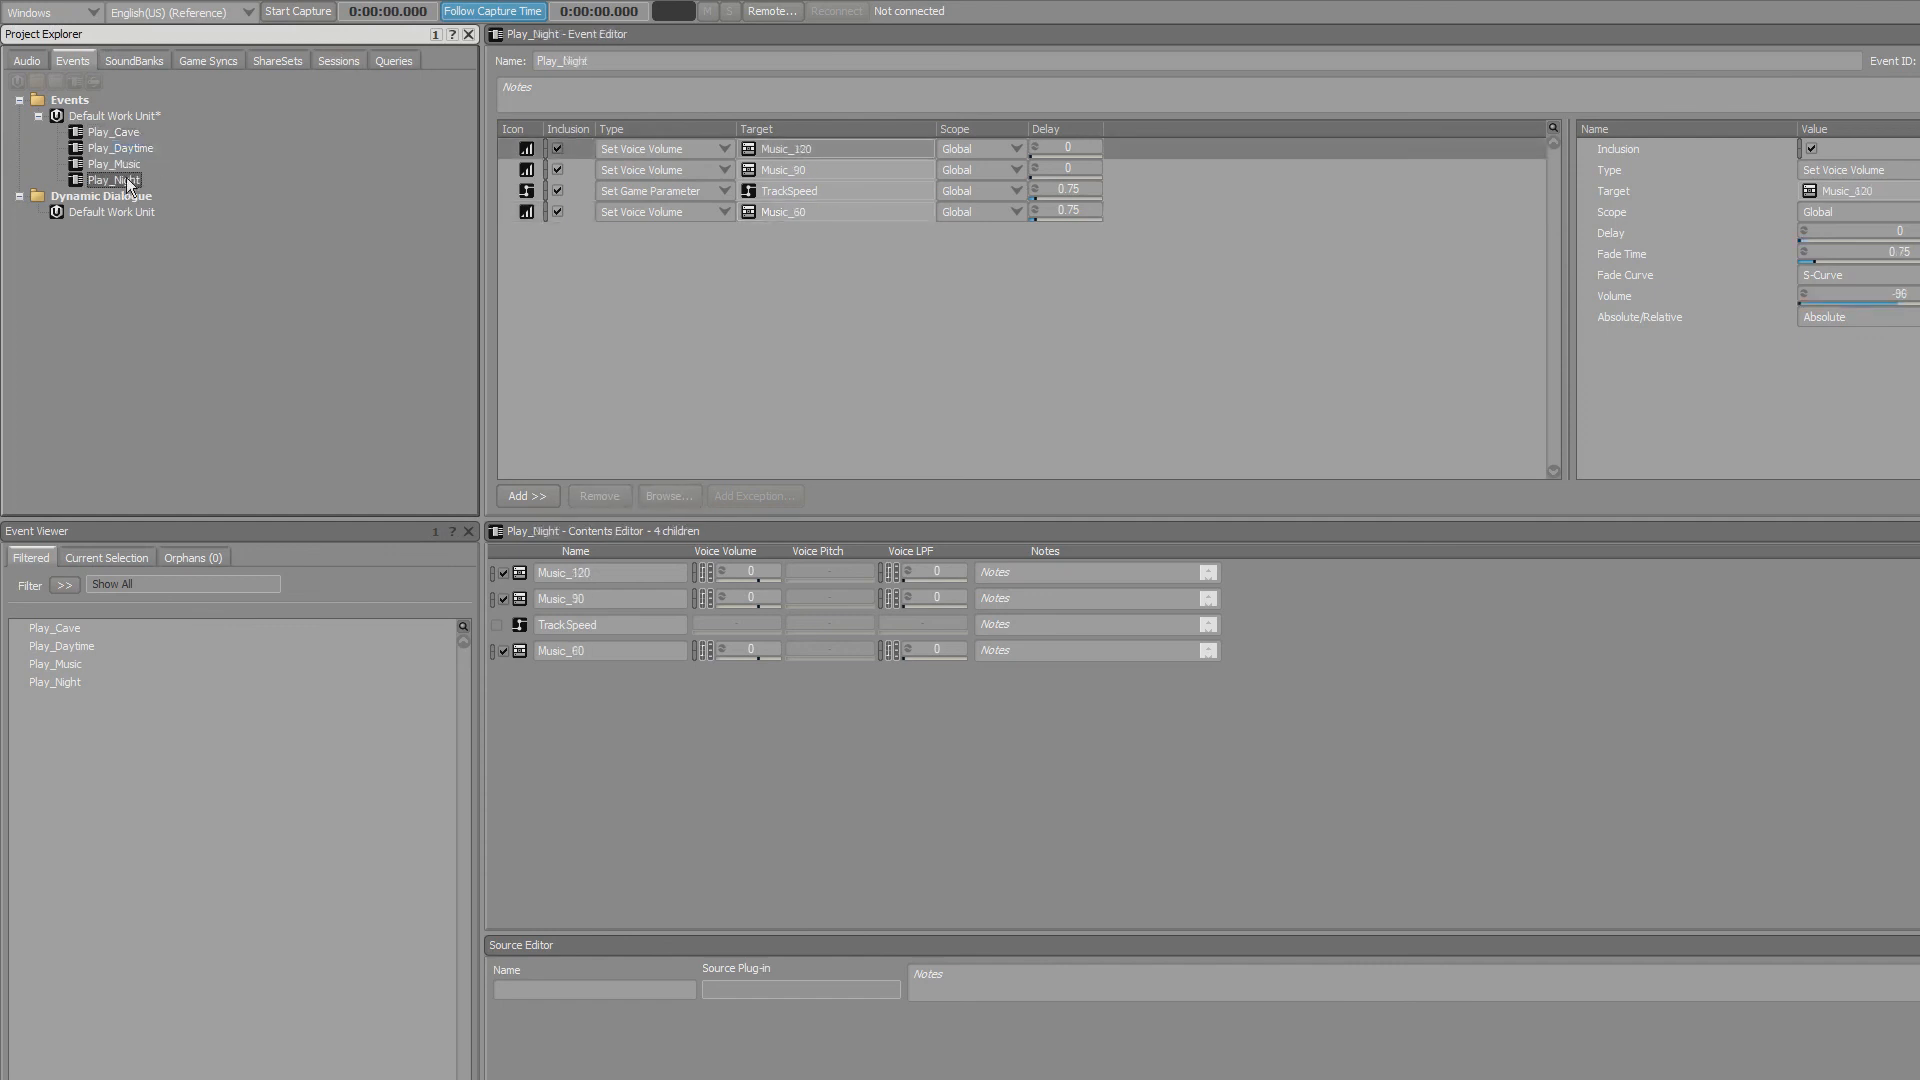